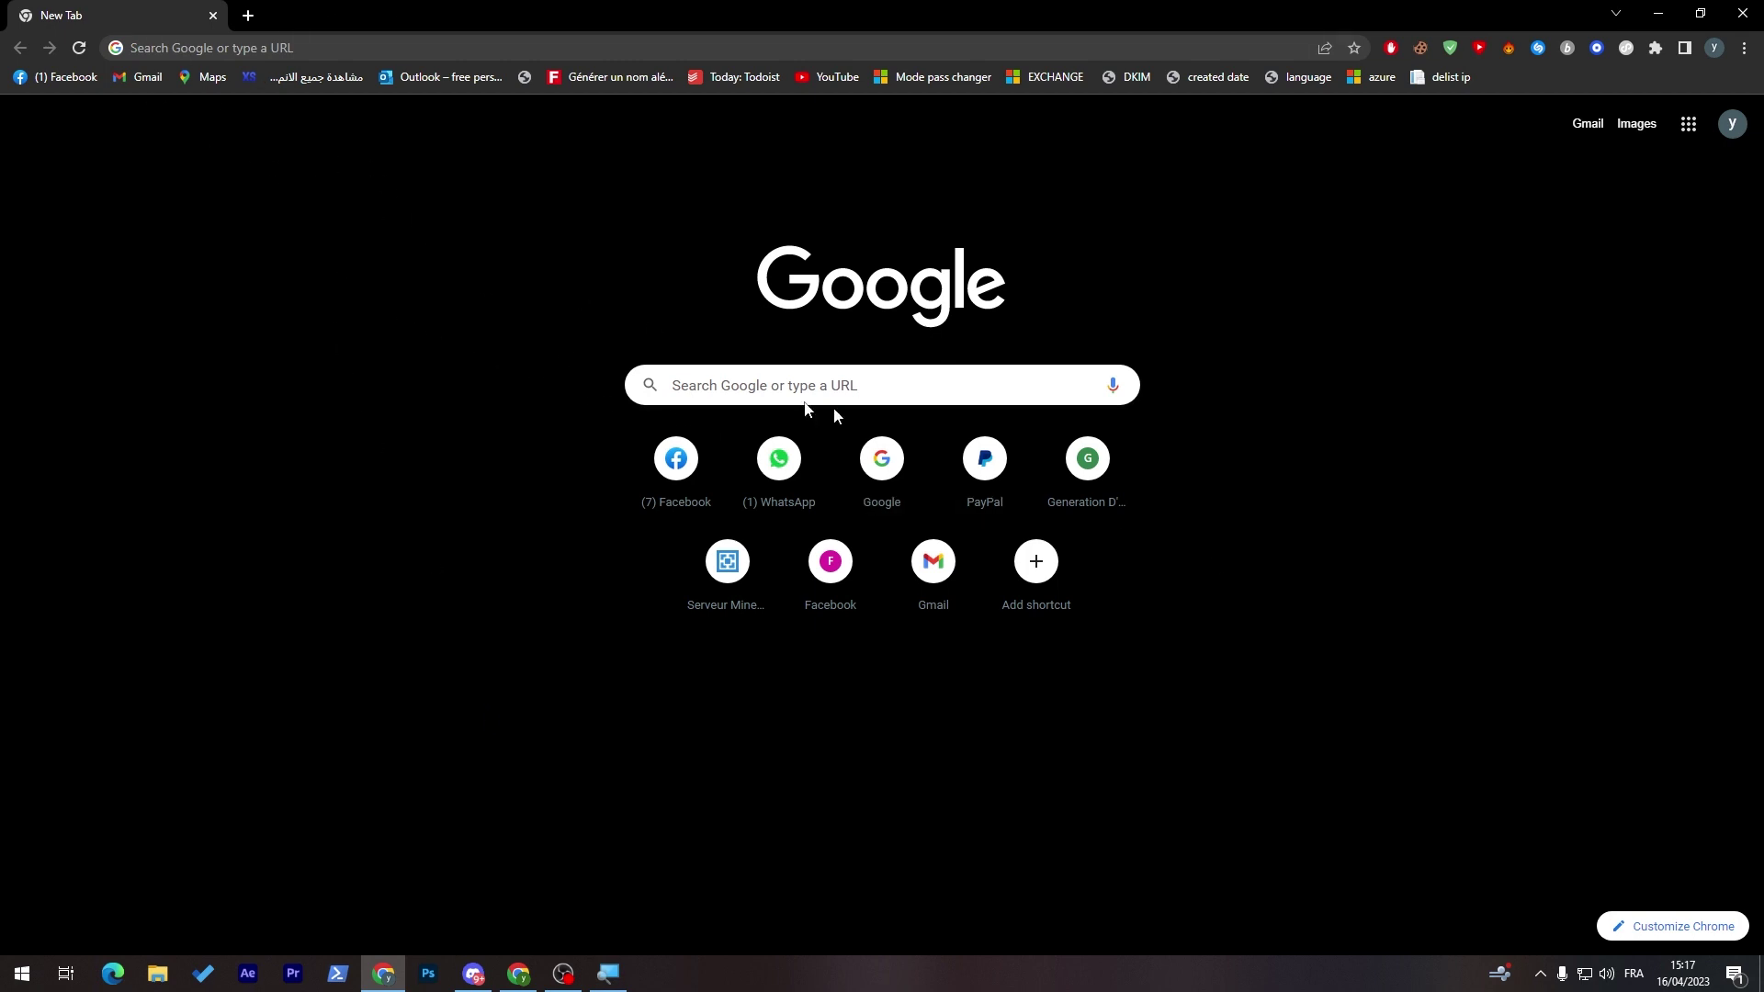
- Search Google for 'weebly', open the Weebly site and start creating a website
{"action": "left_click", "coordinate": [221, 47]}
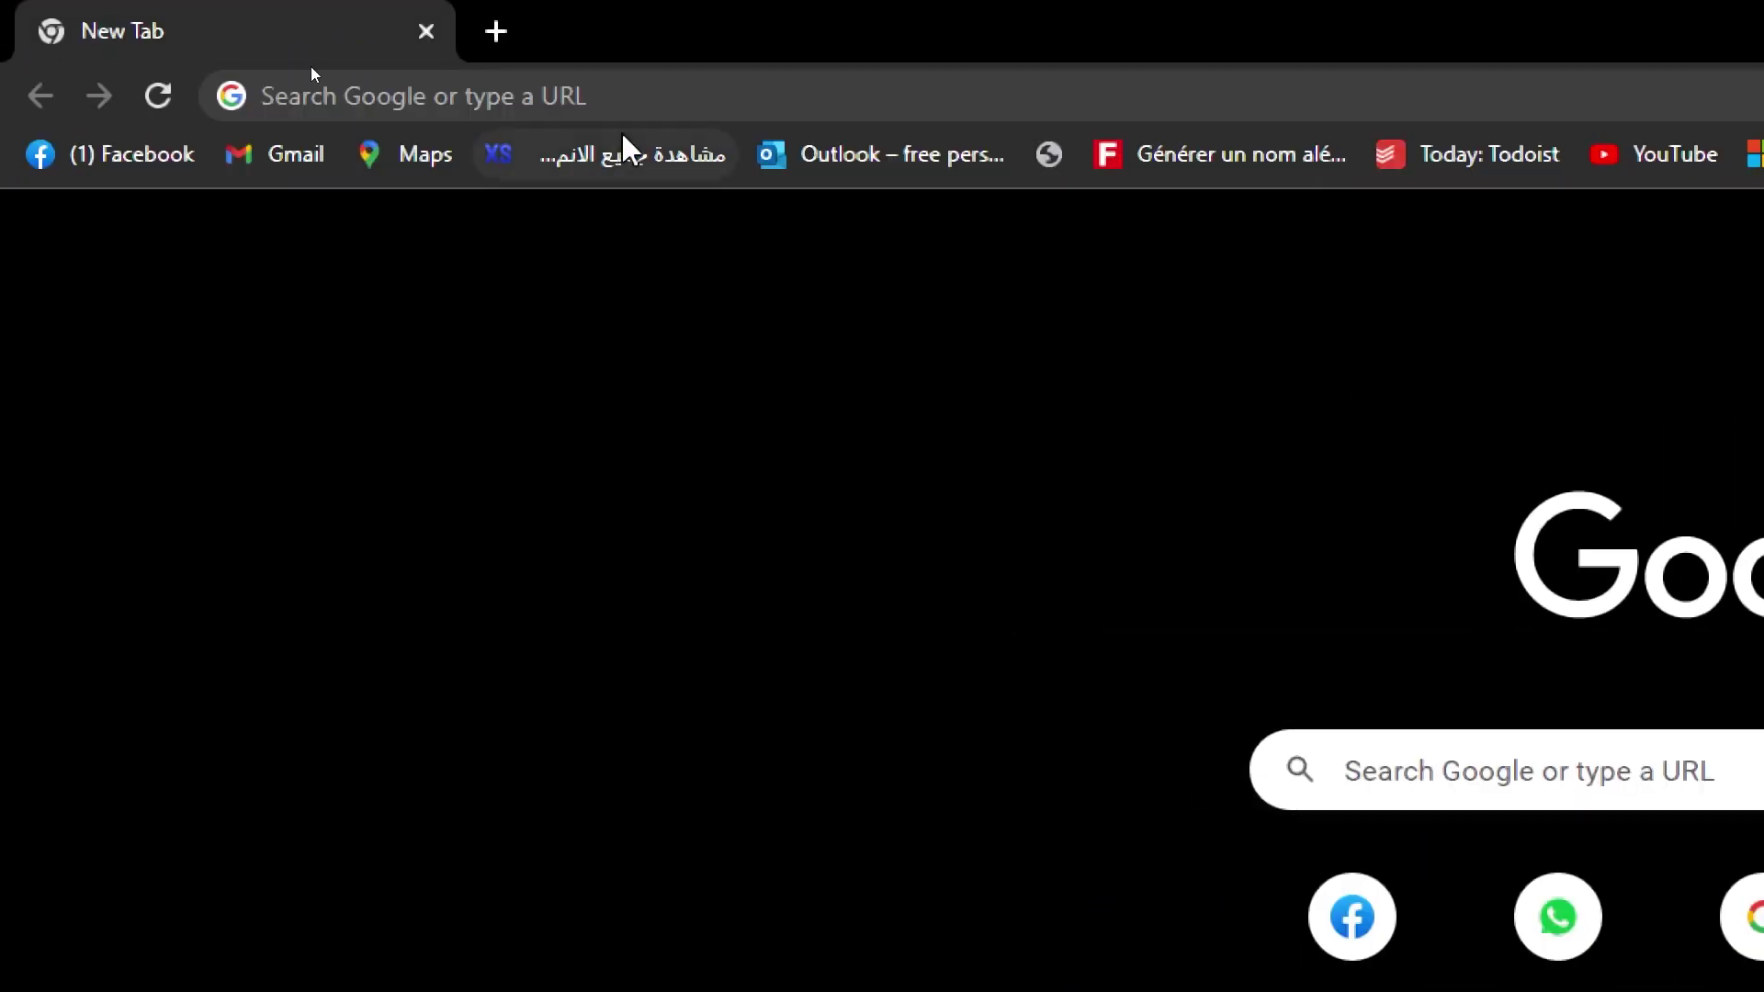
{"action": "type", "text": "weebly"}
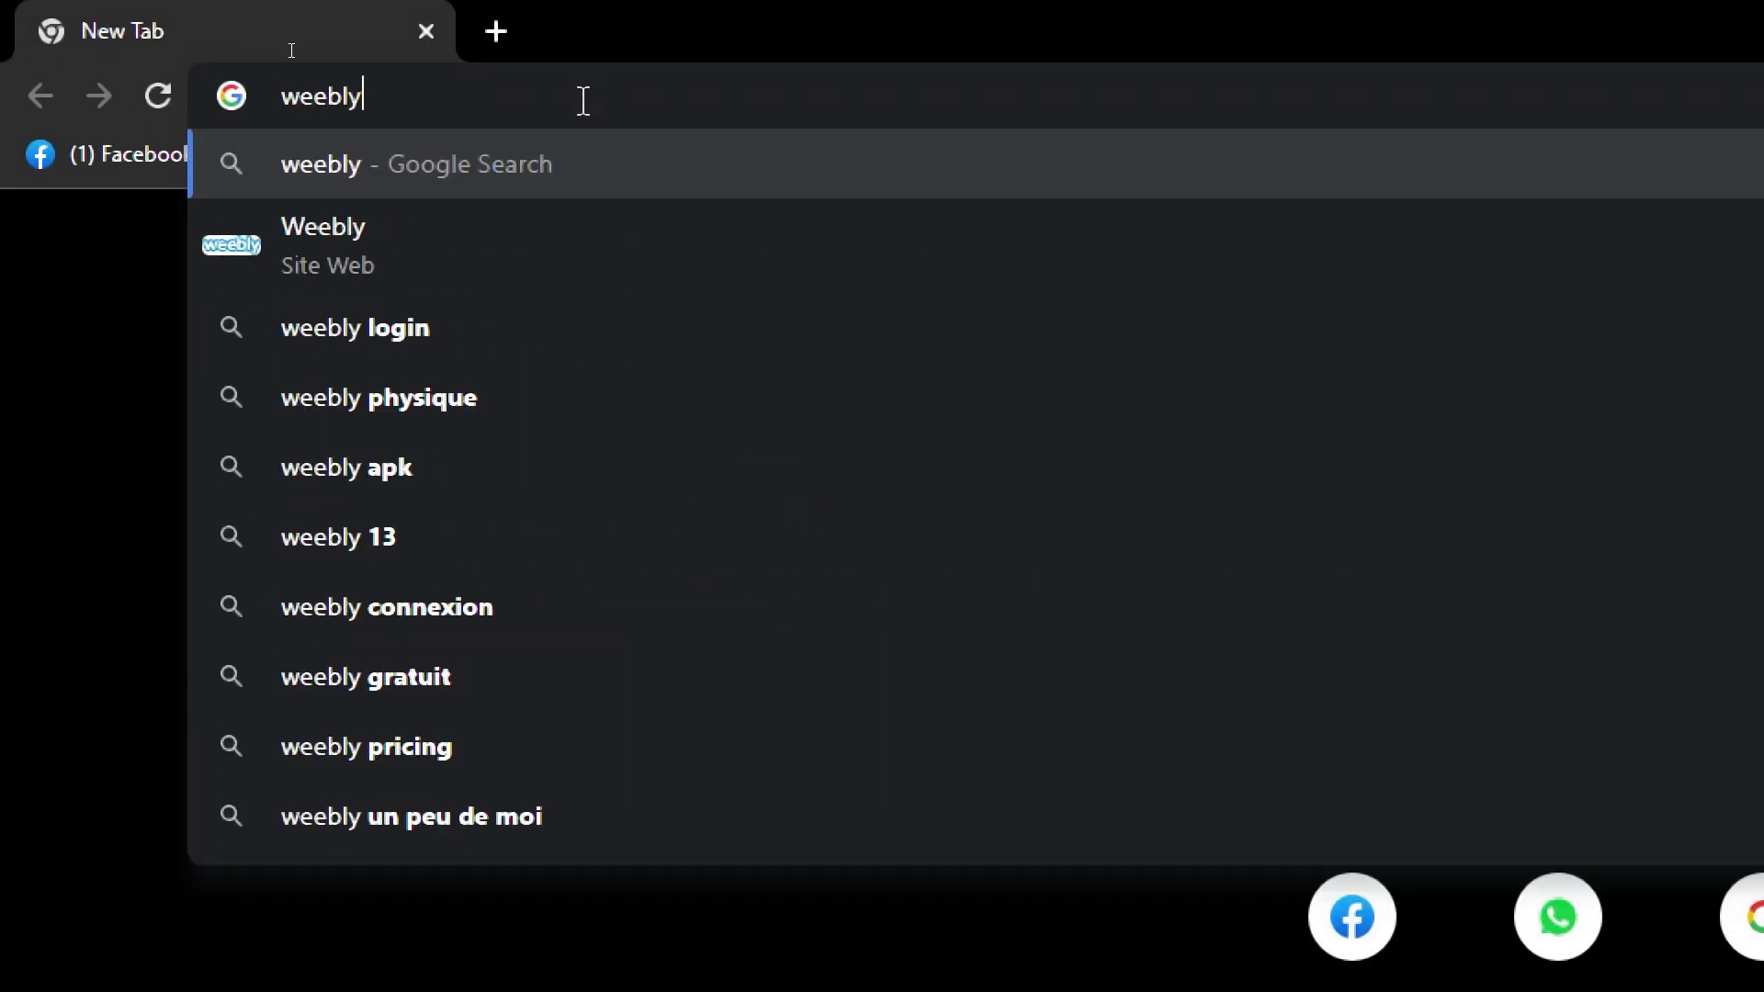
{"action": "key", "text": "Return"}
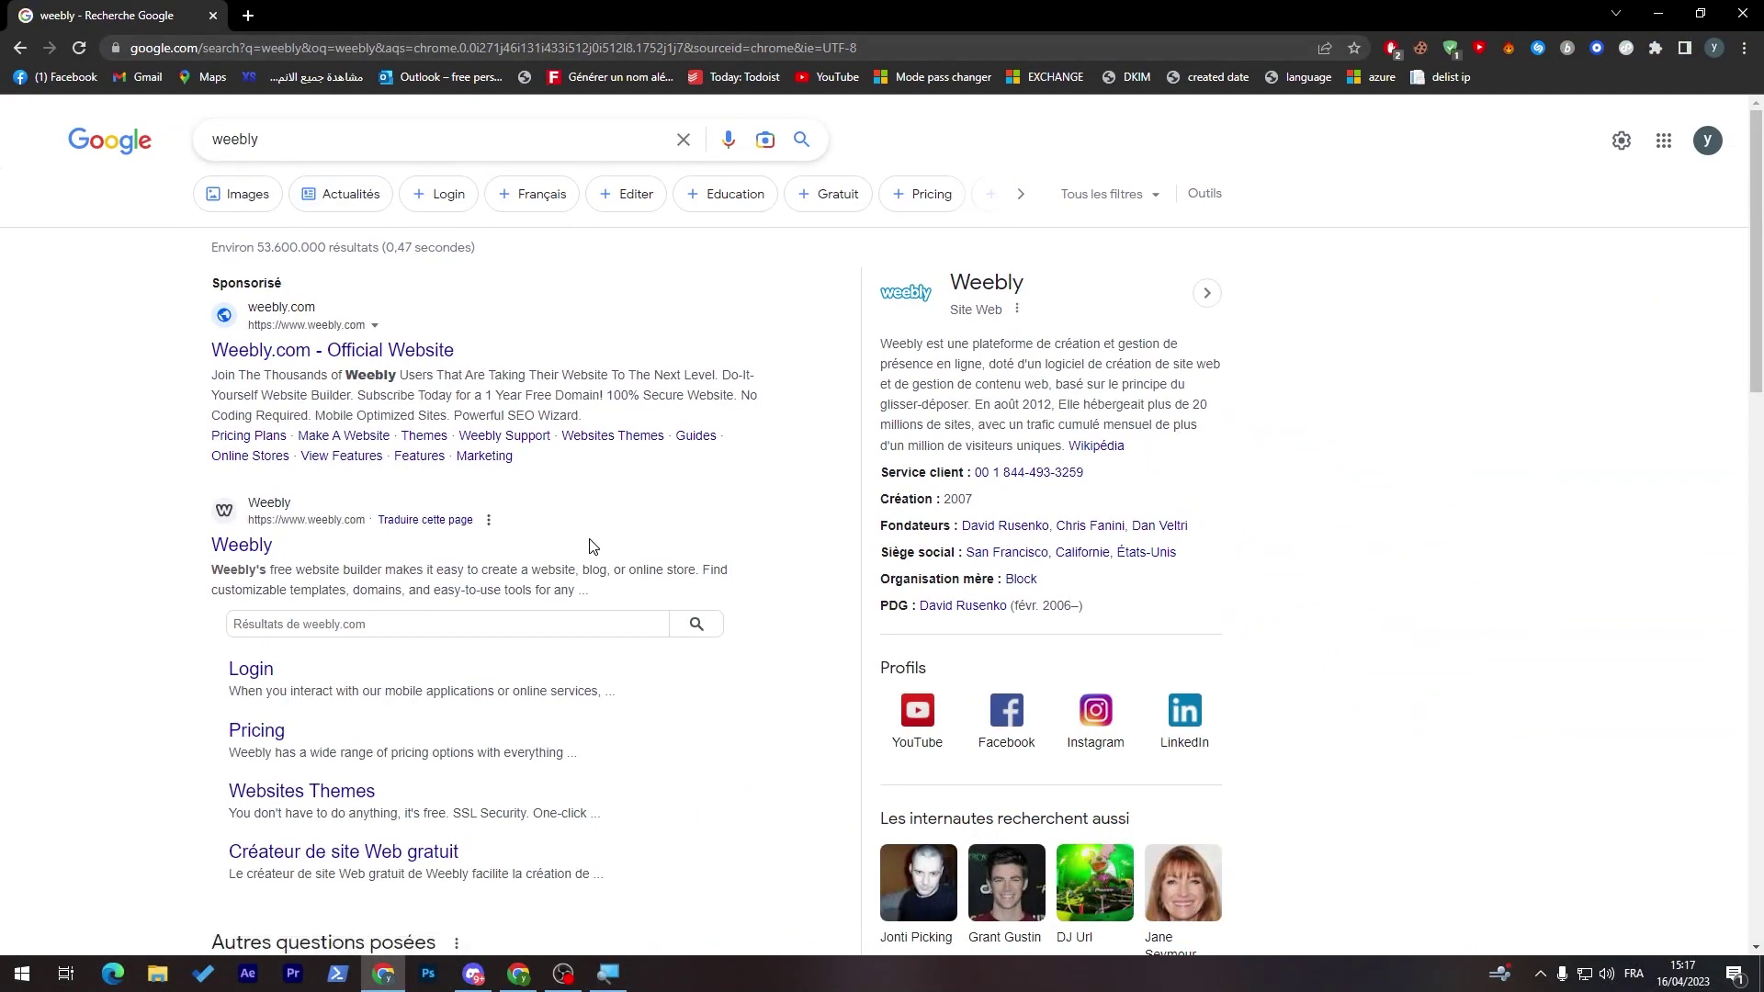
{"action": "left_click", "coordinate": [237, 548]}
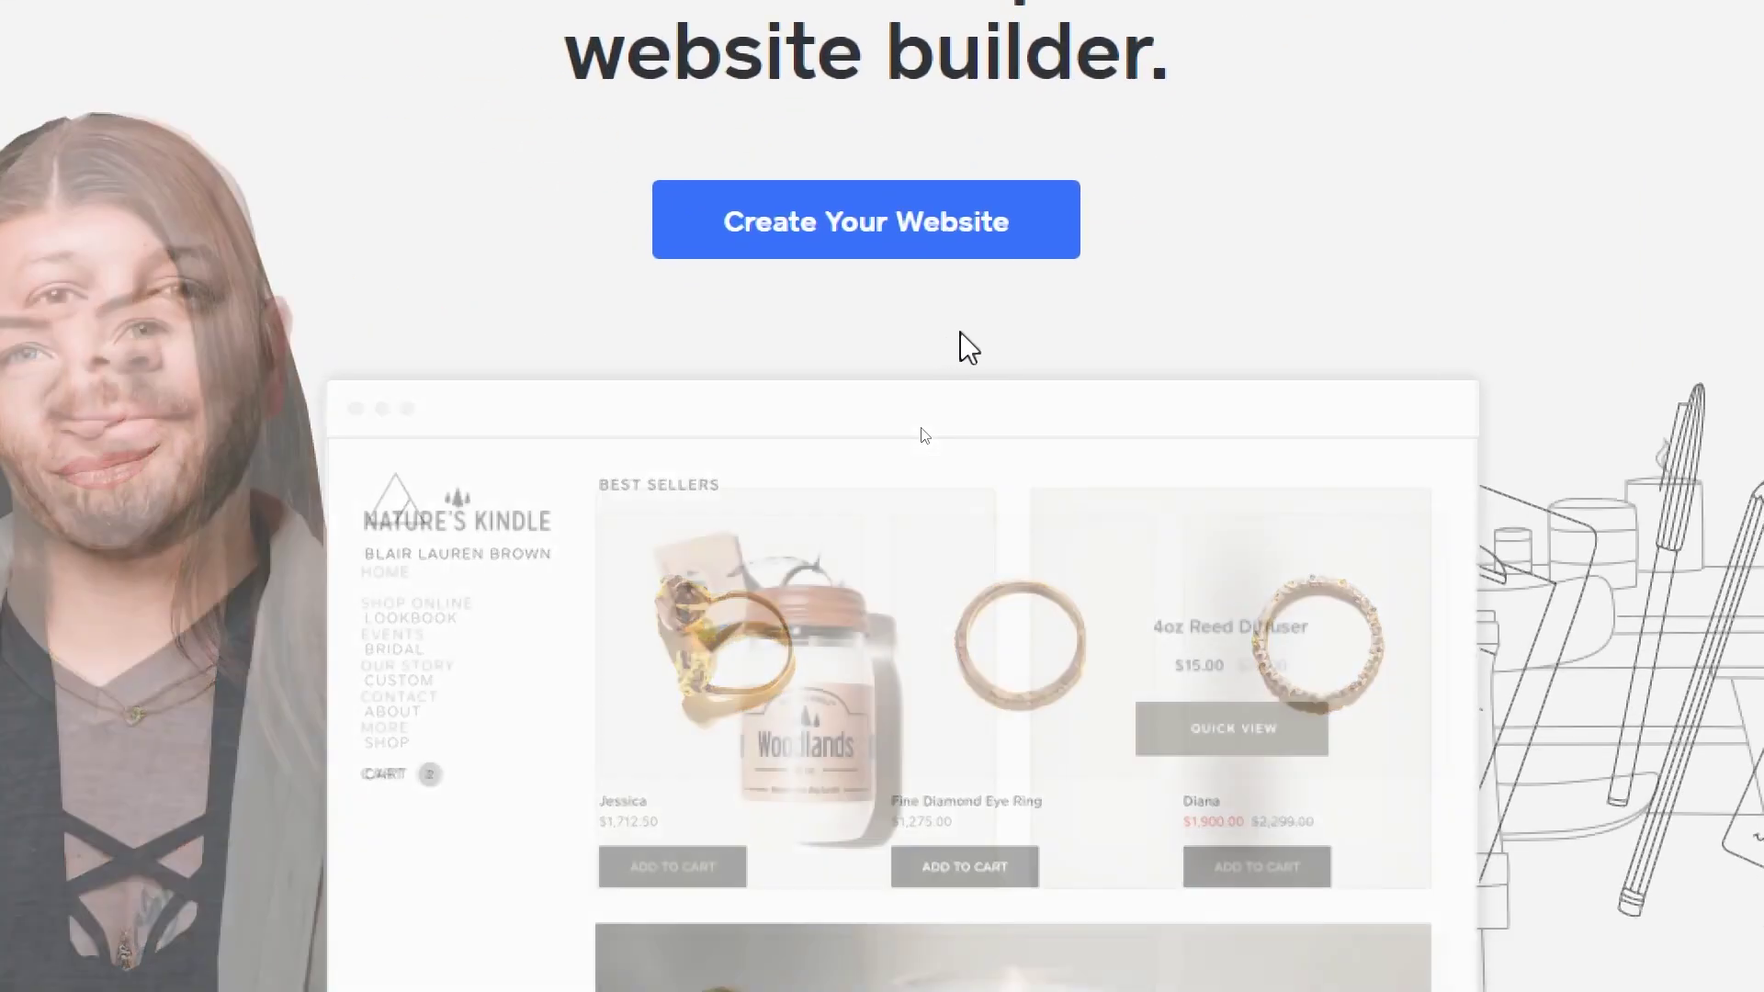
{"action": "left_click", "coordinate": [865, 384]}
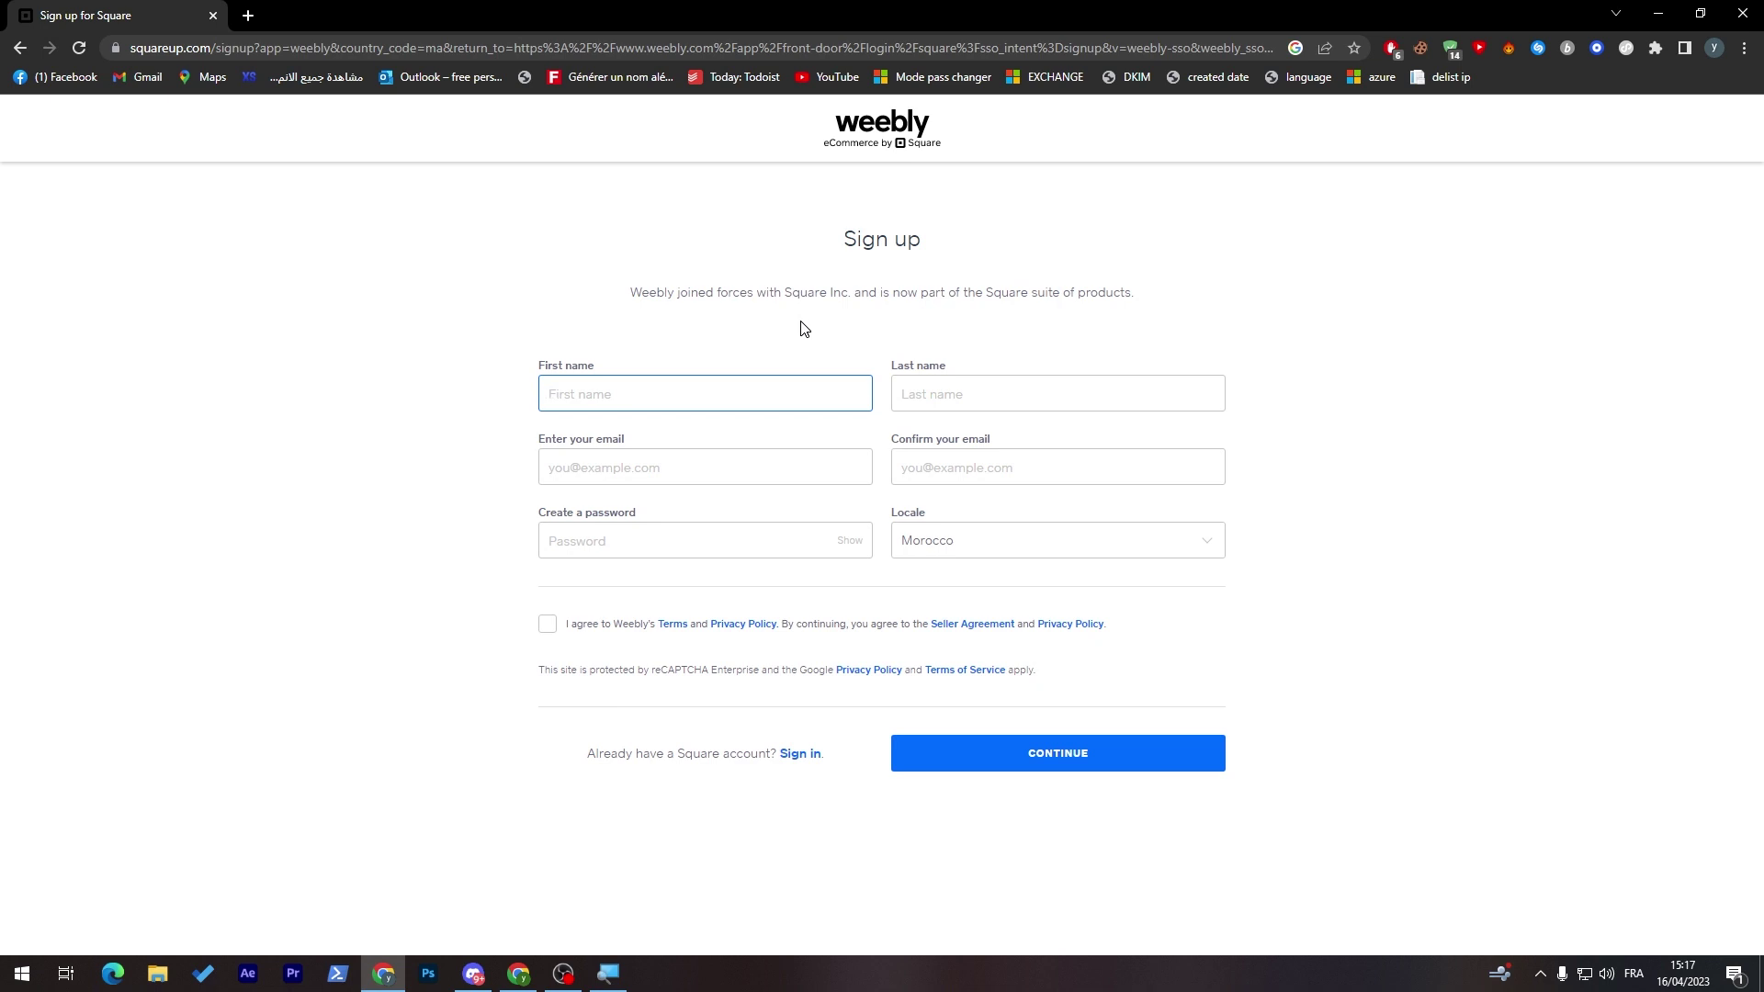
{"action": "type", "text": "loly"}
- Enter the first and last name in the Square sign-up form
{"action": "key", "text": "Tab"}
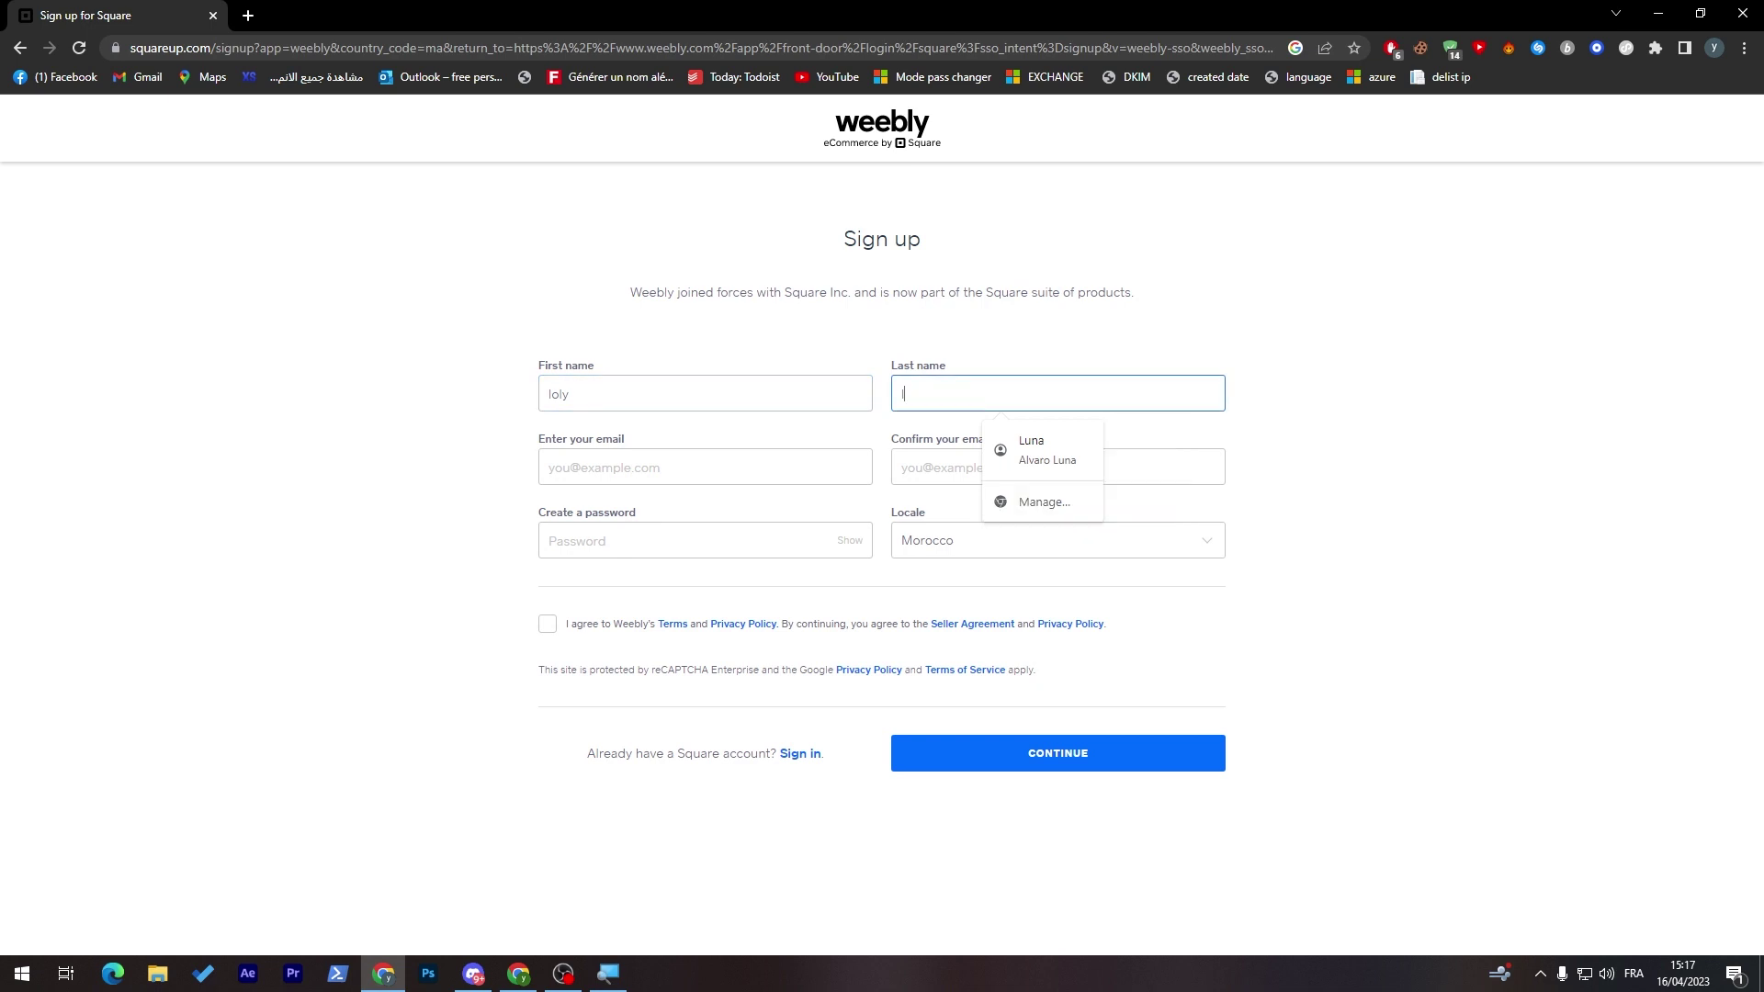
{"action": "type", "text": "lope"}
{"action": "left_click", "coordinate": [1340, 340]}
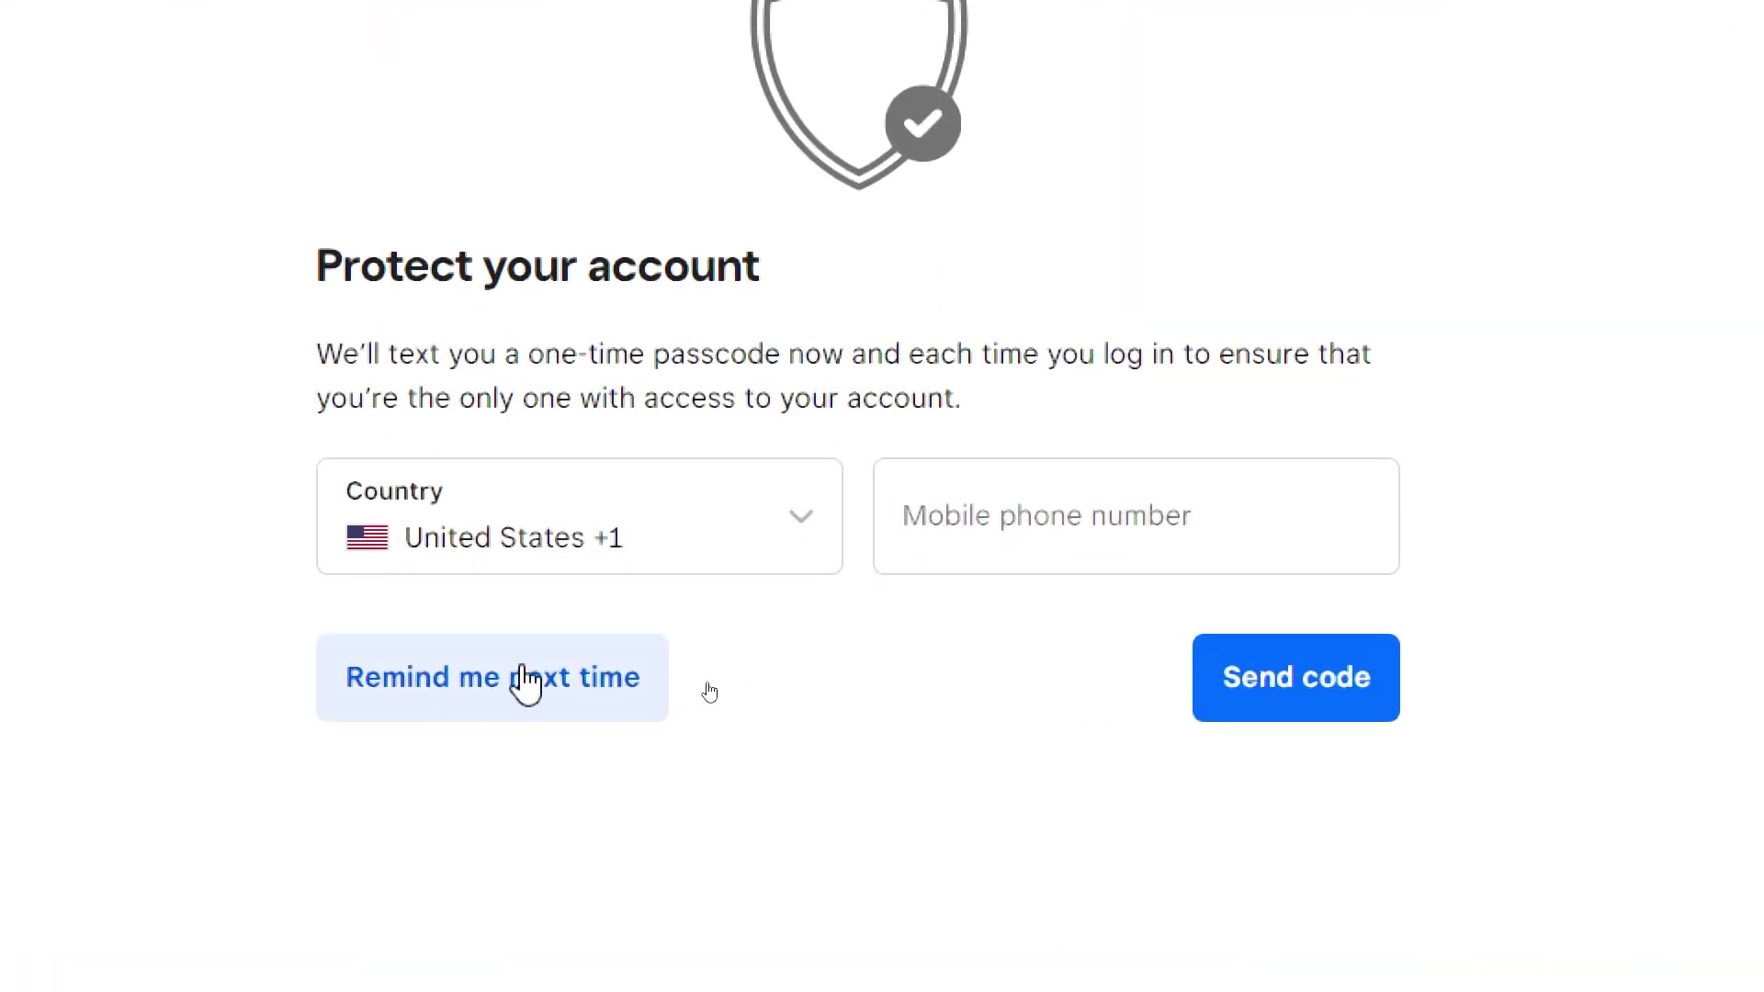
- Postpone phone verification with 'Remind me next time' and continue to Square
{"action": "left_click", "coordinate": [614, 700]}
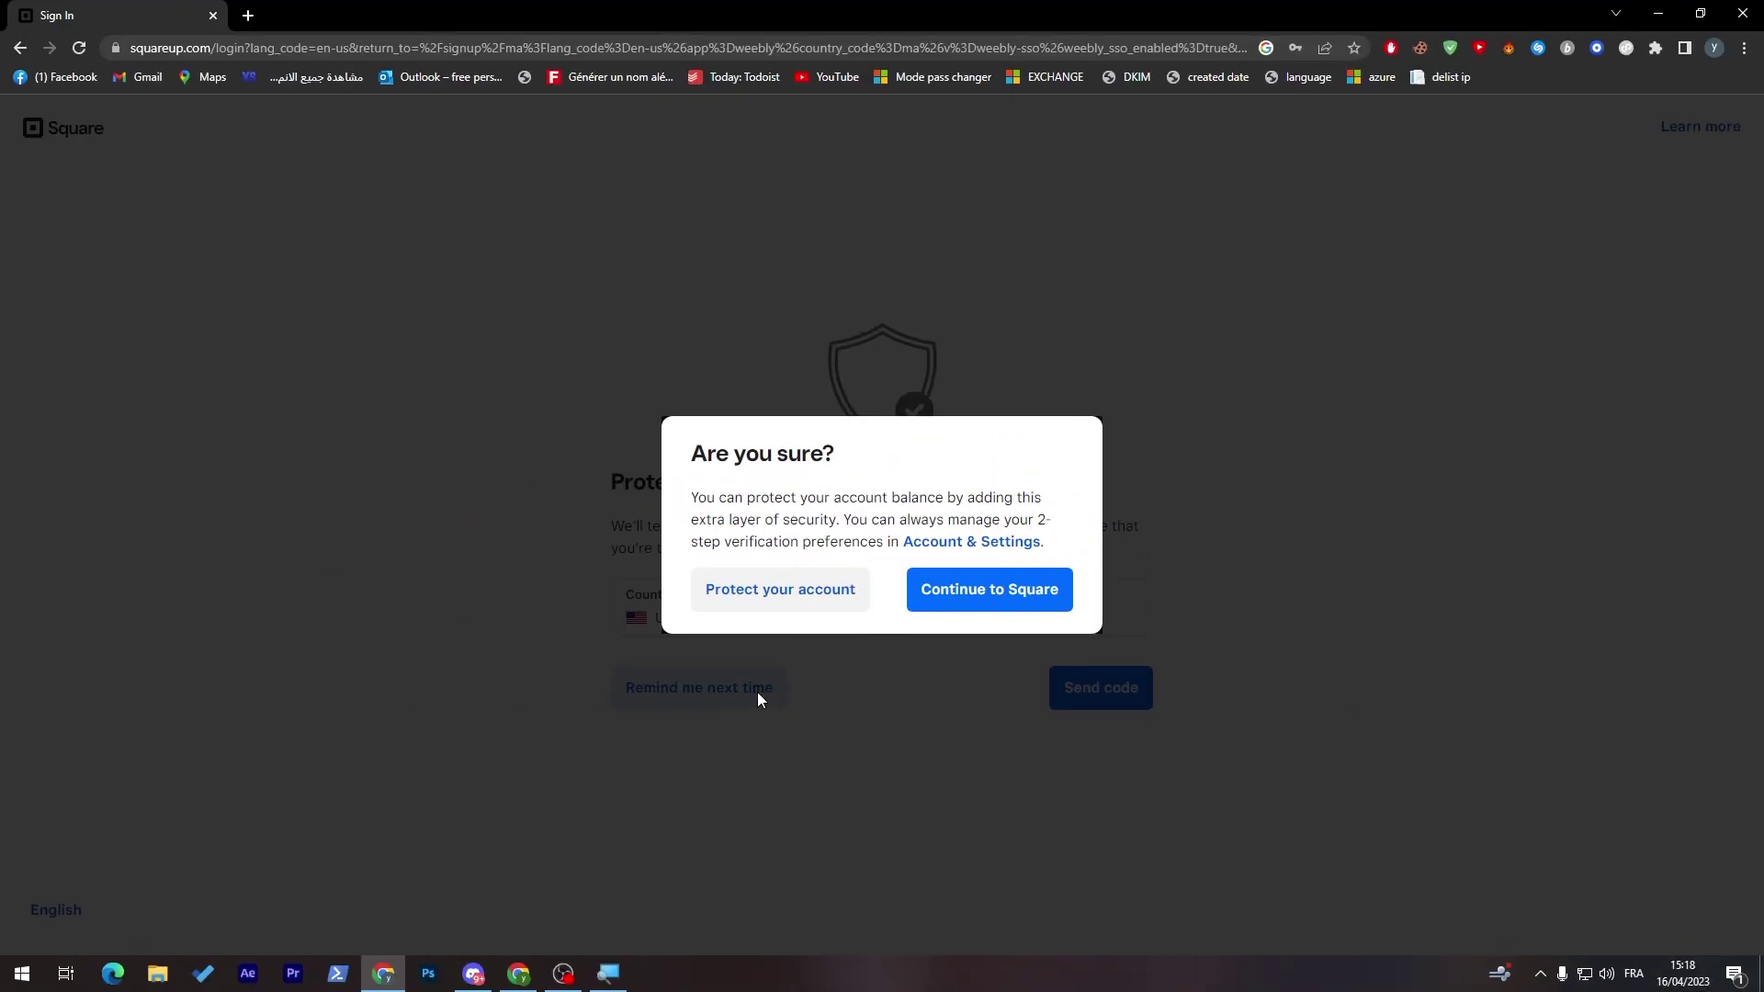
{"action": "left_click", "coordinate": [970, 608]}
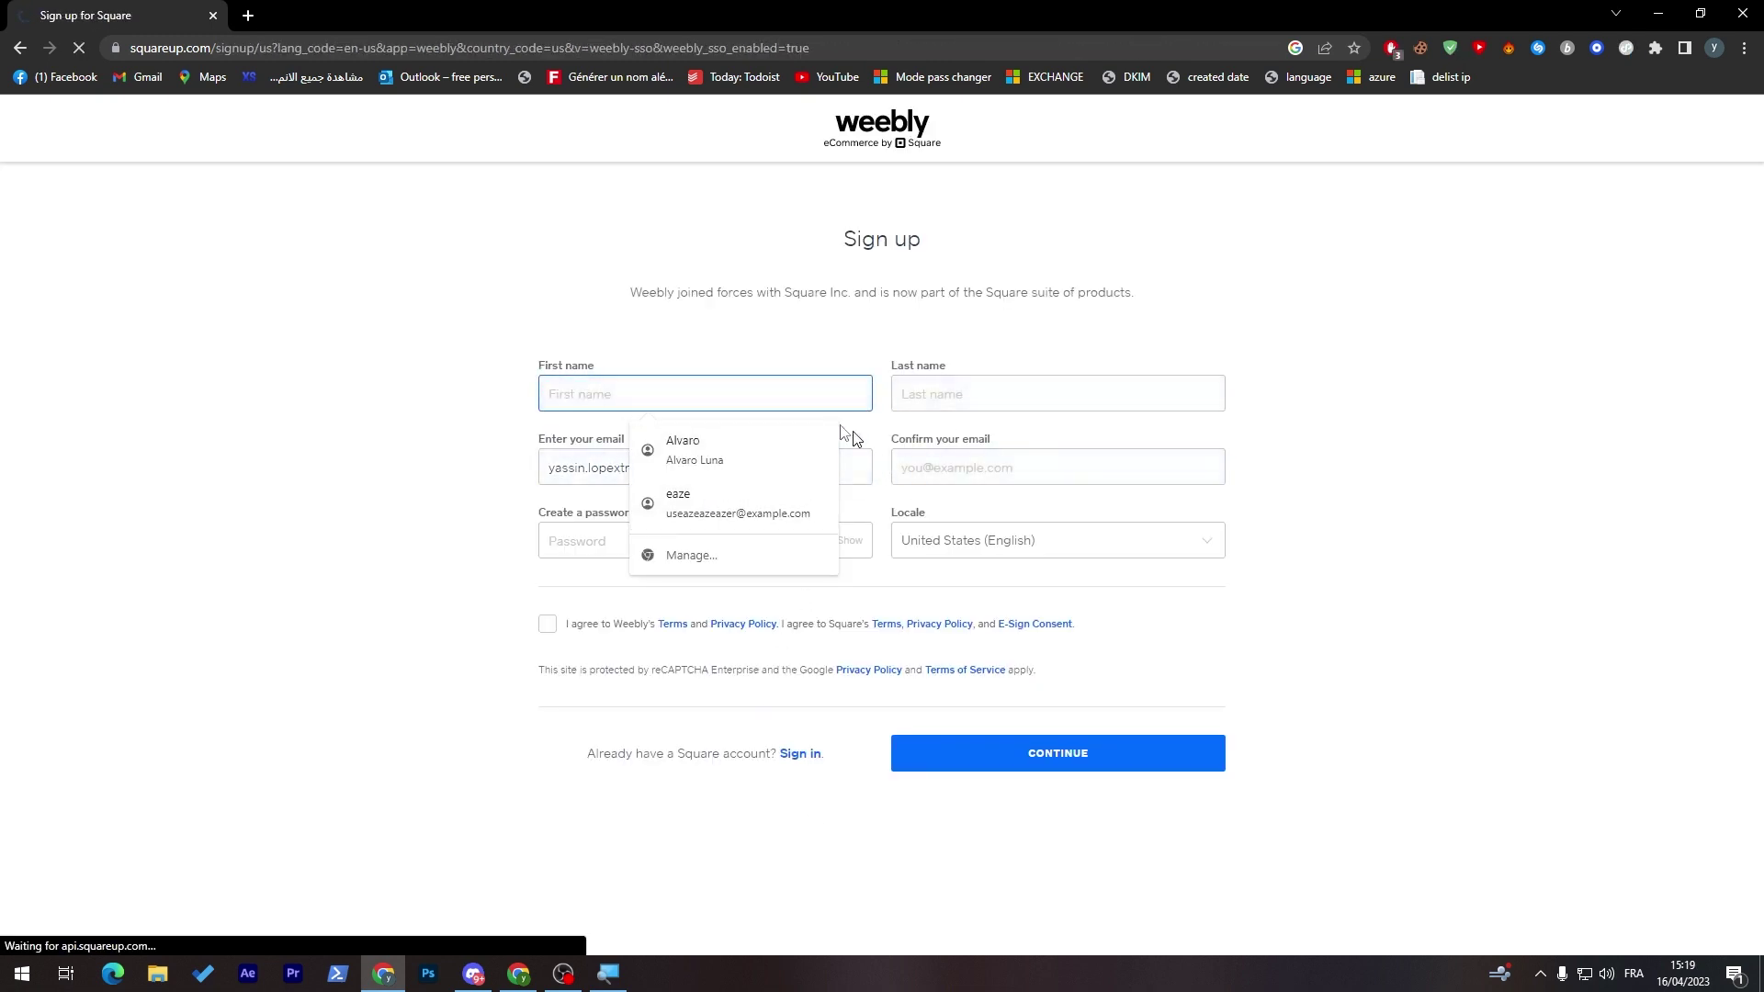
{"action": "left_click", "coordinate": [524, 322]}
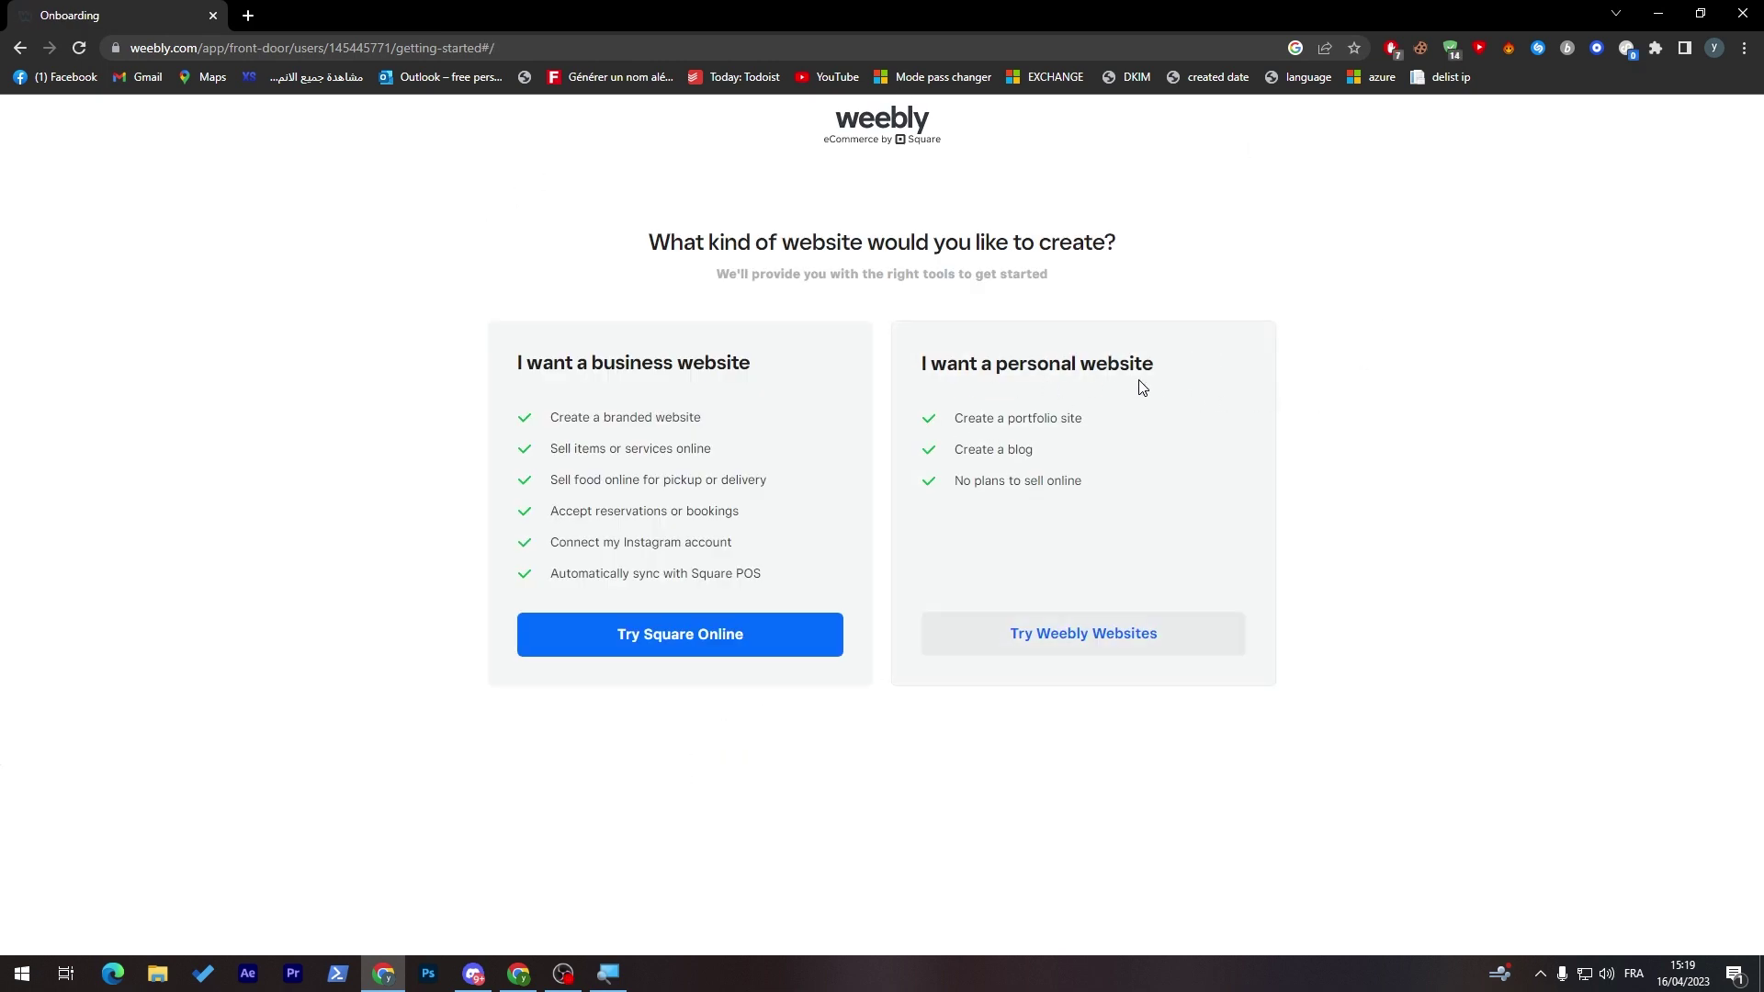
- Choose a personal website and browse the Blog, Event, Portfolio and Personal themes
{"action": "left_click", "coordinate": [1063, 628]}
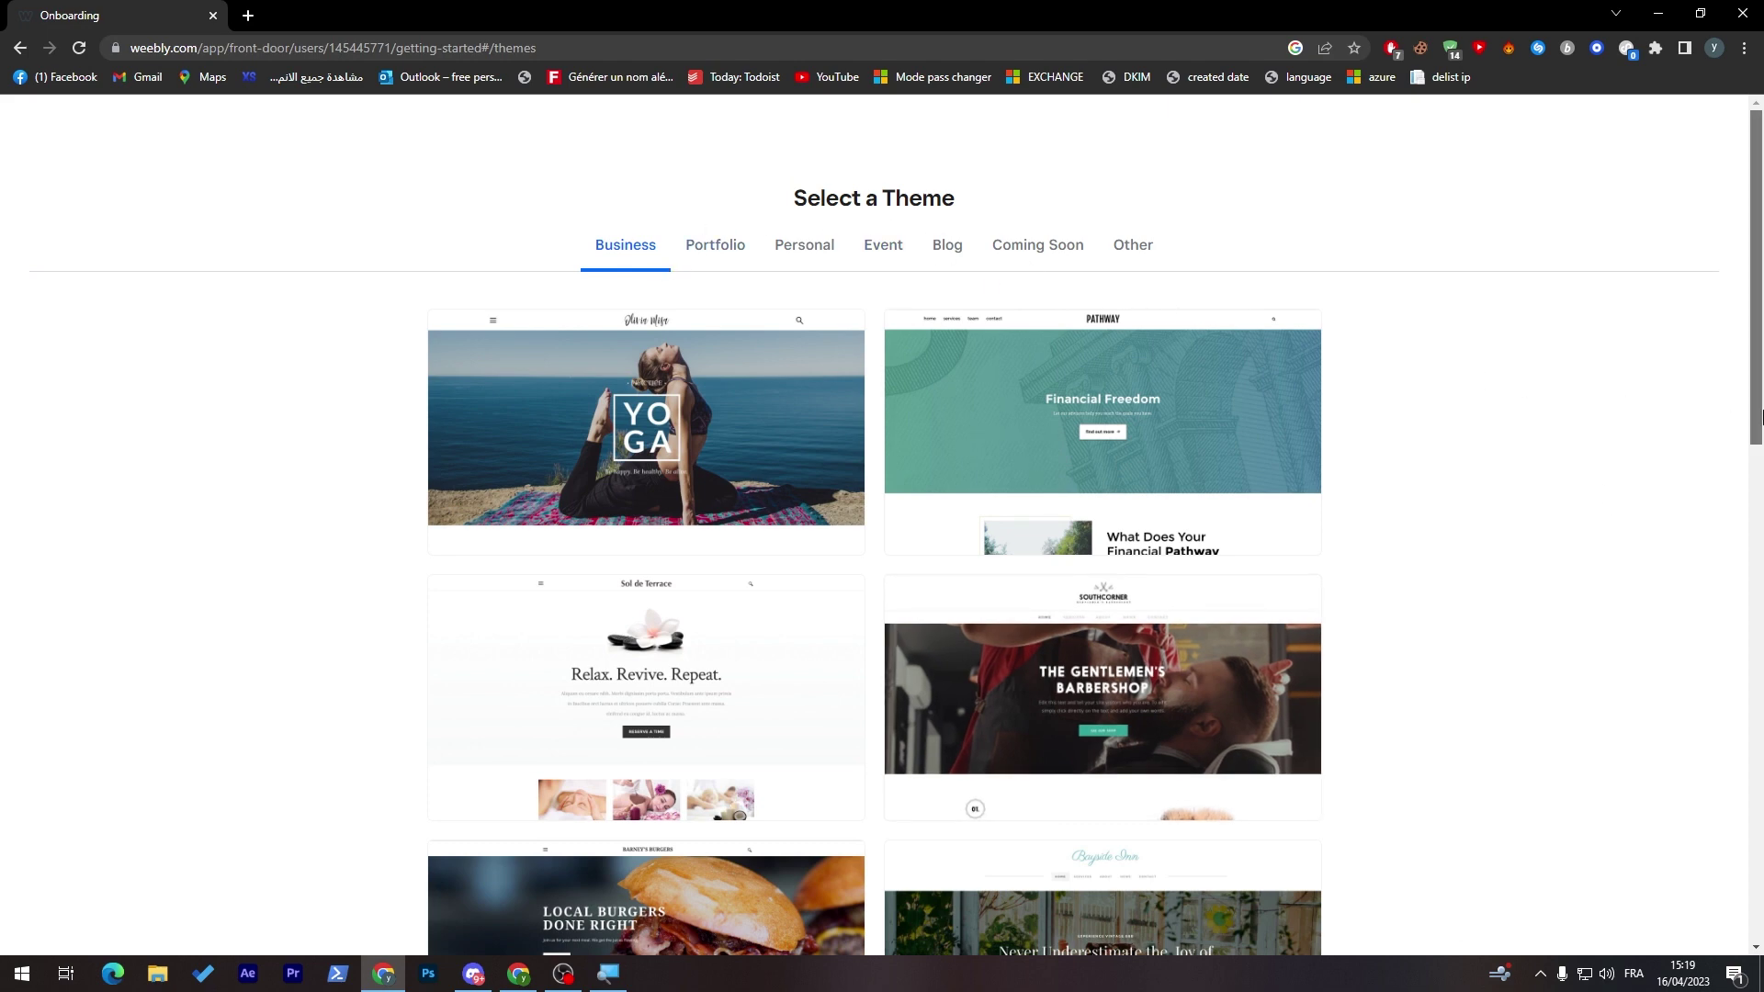
{"action": "mouse_move", "coordinate": [1756, 413]}
{"action": "left_mouse_down"}
{"action": "mouse_move", "coordinate": [1756, 434]}
{"action": "mouse_move", "coordinate": [1751, 421]}
{"action": "left_mouse_up"}
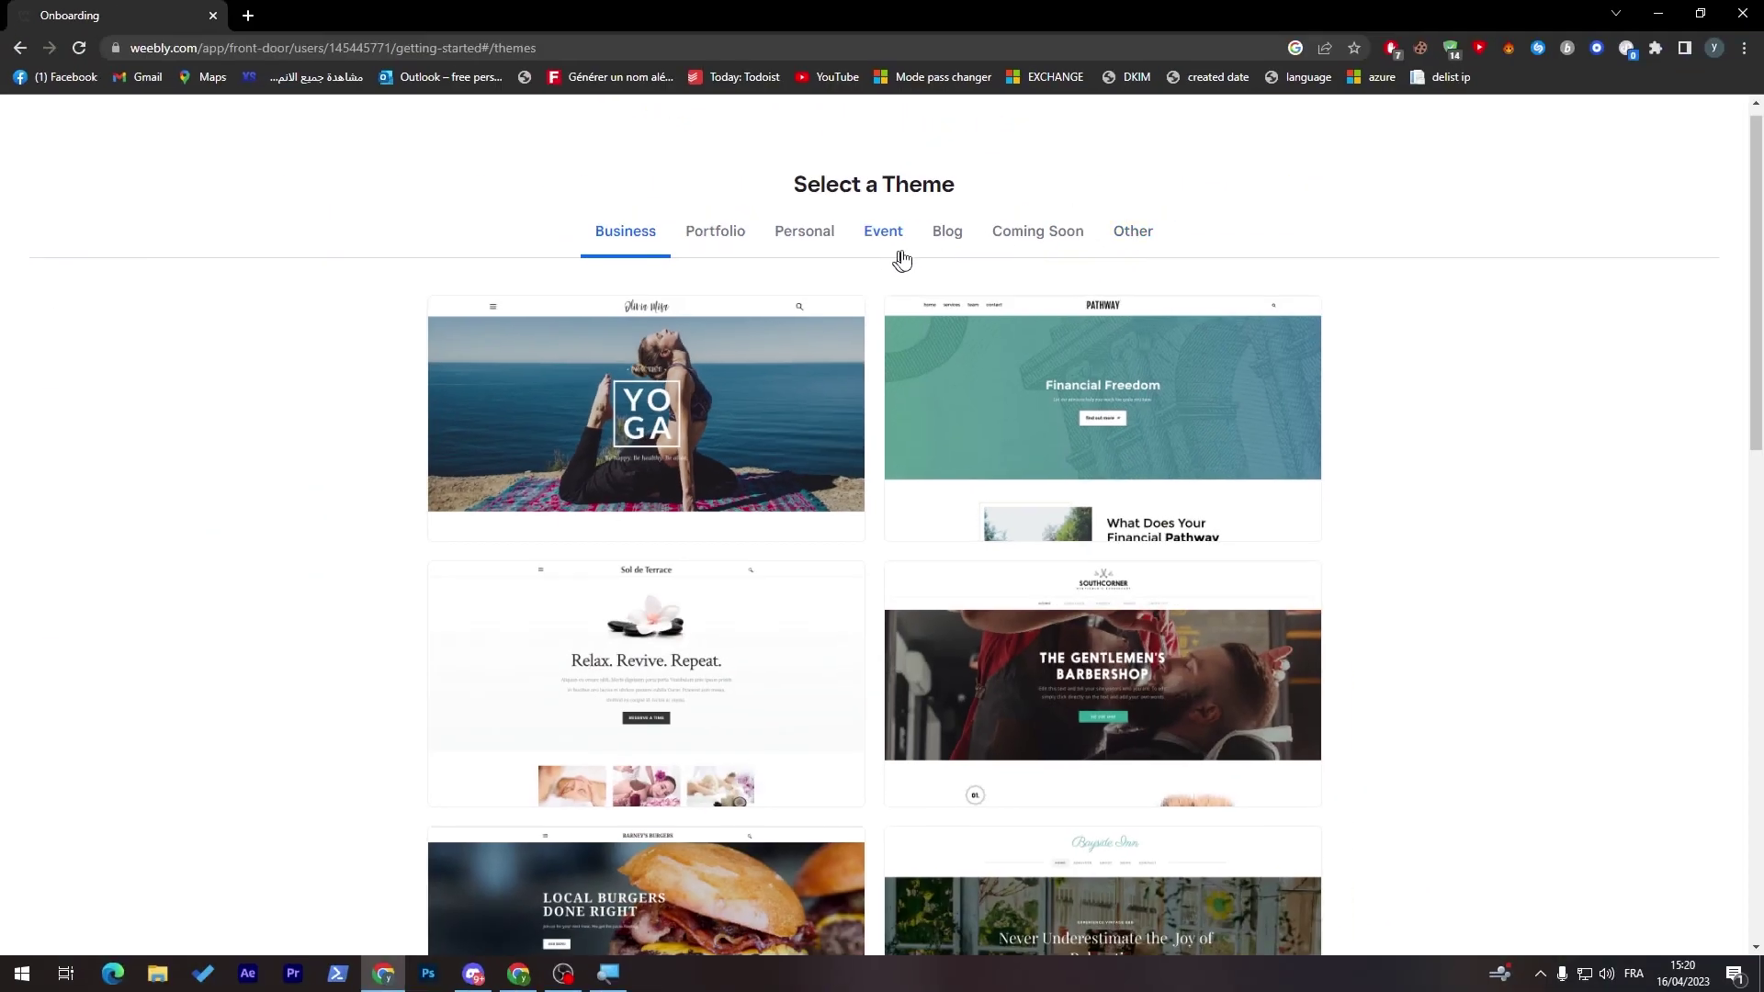
{"action": "left_click", "coordinate": [947, 231]}
{"action": "scroll", "coordinate": [1426, 588], "scroll_direction": "down", "scroll_amount": 3}
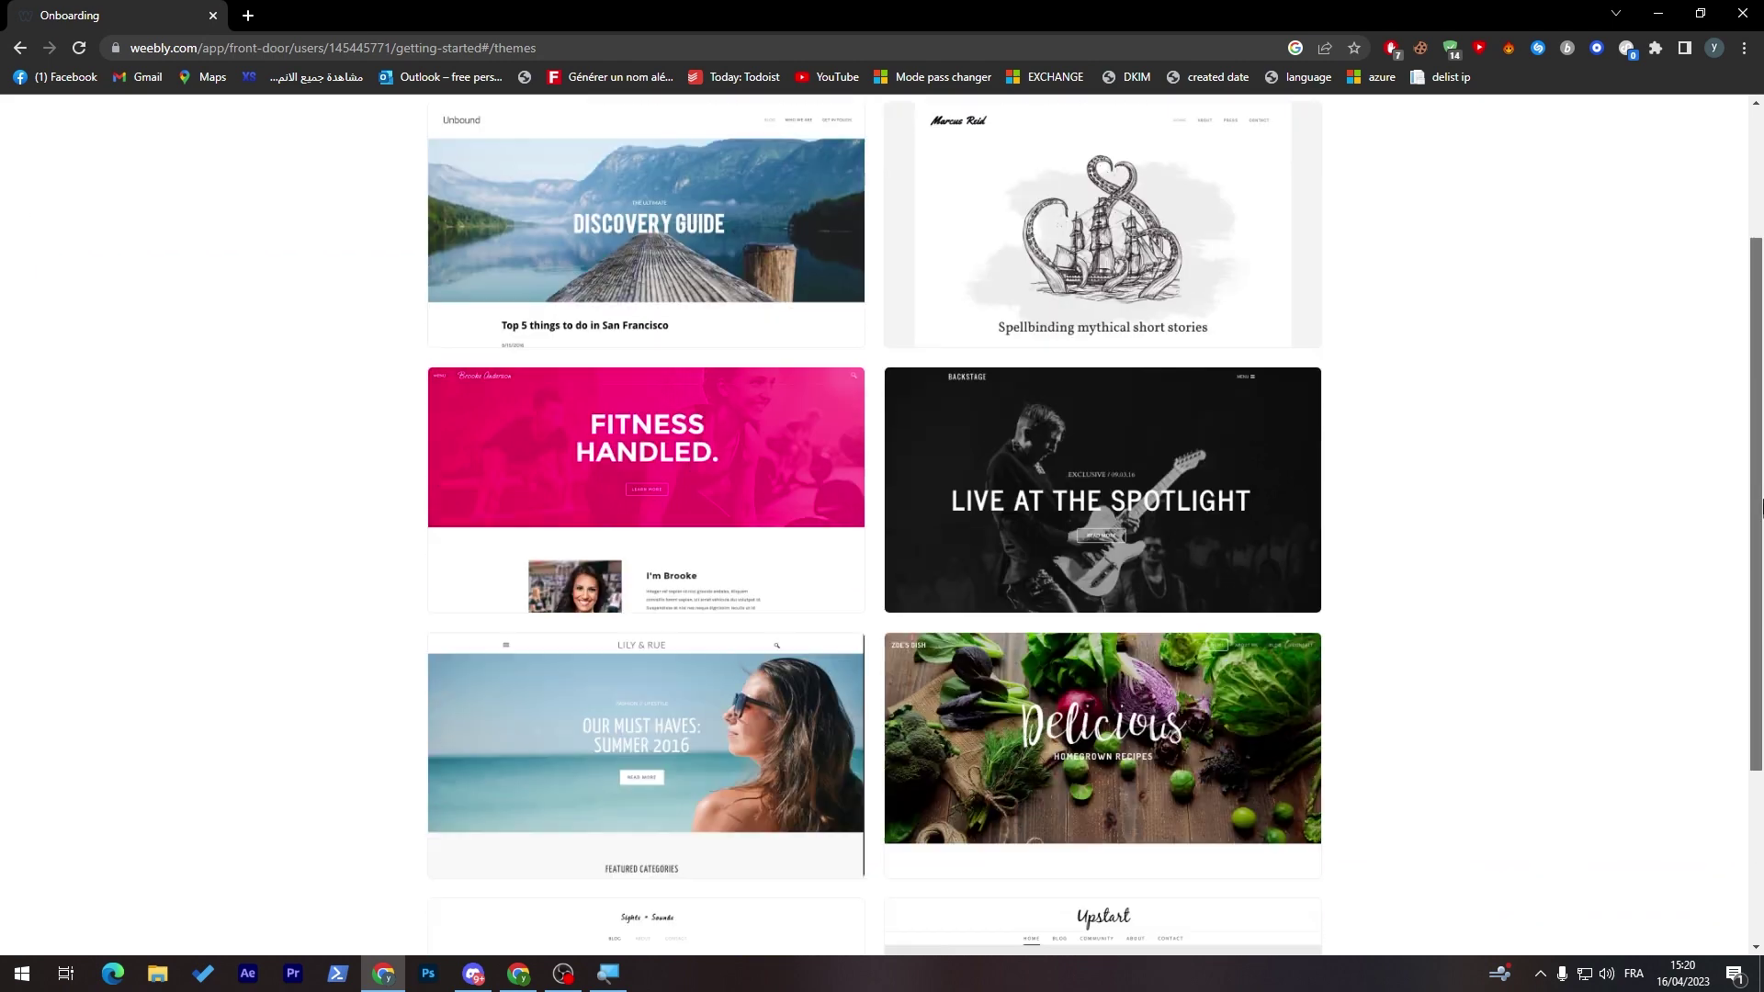
{"action": "scroll", "coordinate": [1426, 588], "scroll_direction": "down", "scroll_amount": 2}
{"action": "scroll", "coordinate": [1426, 589], "scroll_direction": "up", "scroll_amount": 5}
{"action": "left_click", "coordinate": [883, 244]}
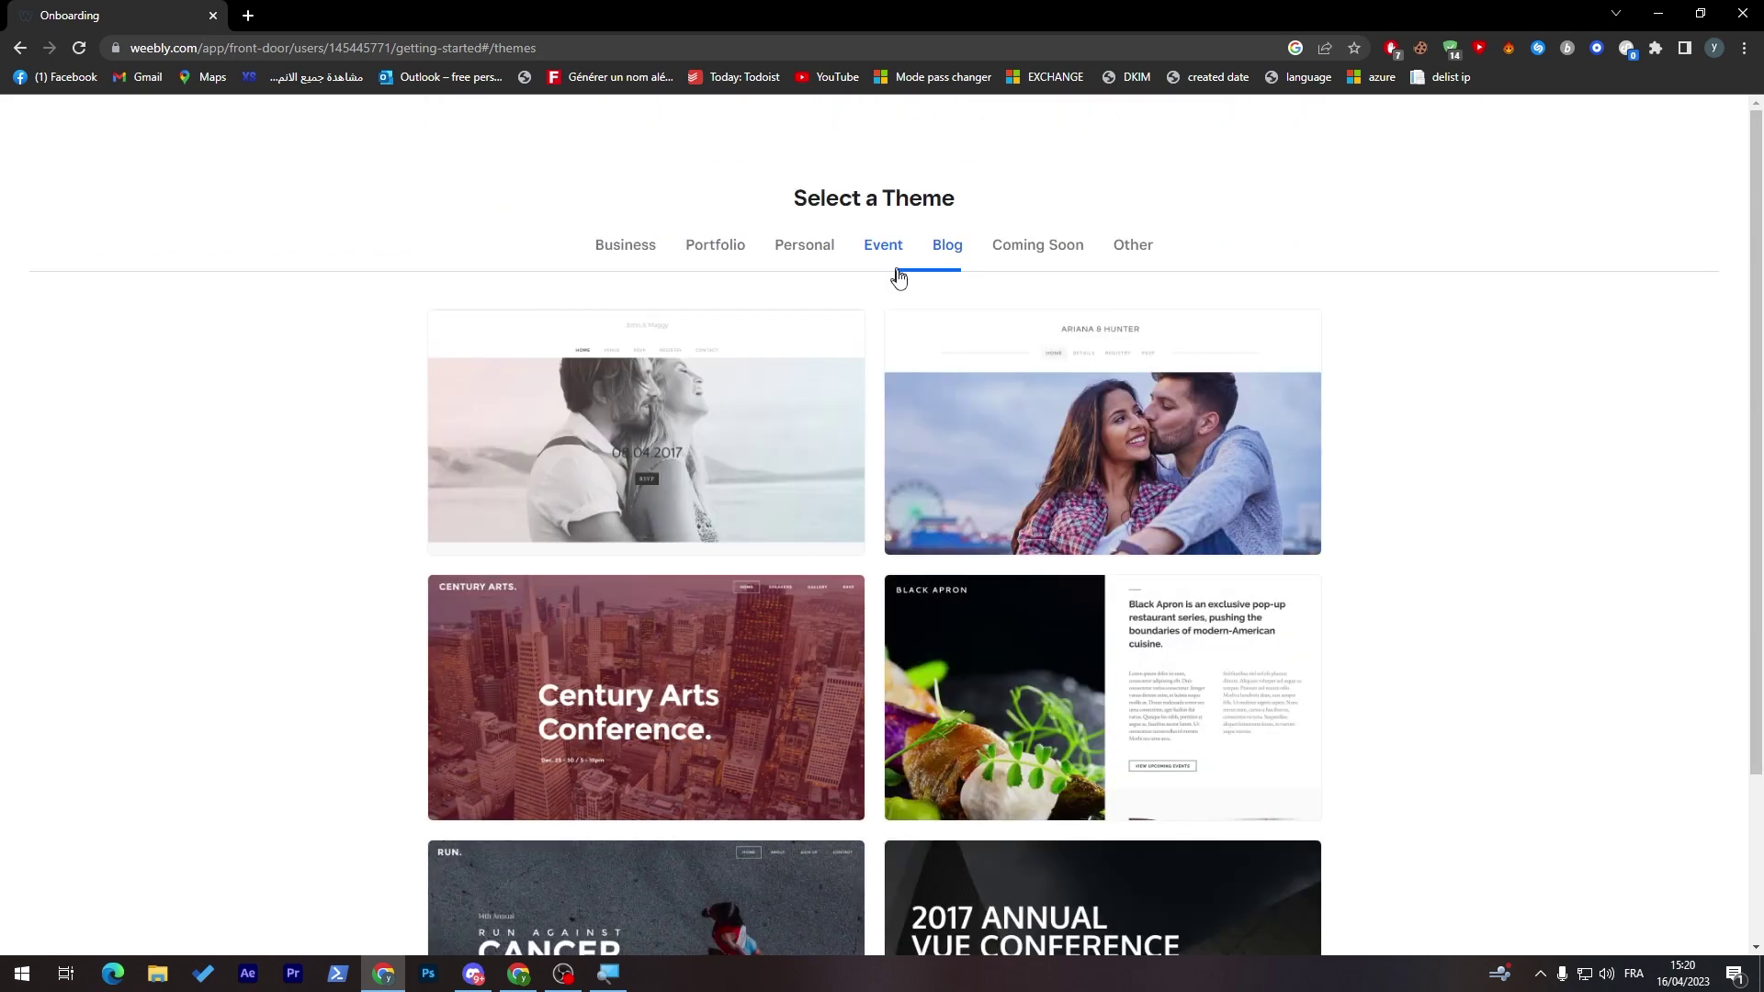
{"action": "scroll", "coordinate": [1424, 552], "scroll_direction": "down", "scroll_amount": 2}
{"action": "scroll", "coordinate": [1425, 551], "scroll_direction": "down", "scroll_amount": 2}
{"action": "scroll", "coordinate": [1425, 551], "scroll_direction": "up", "scroll_amount": 3}
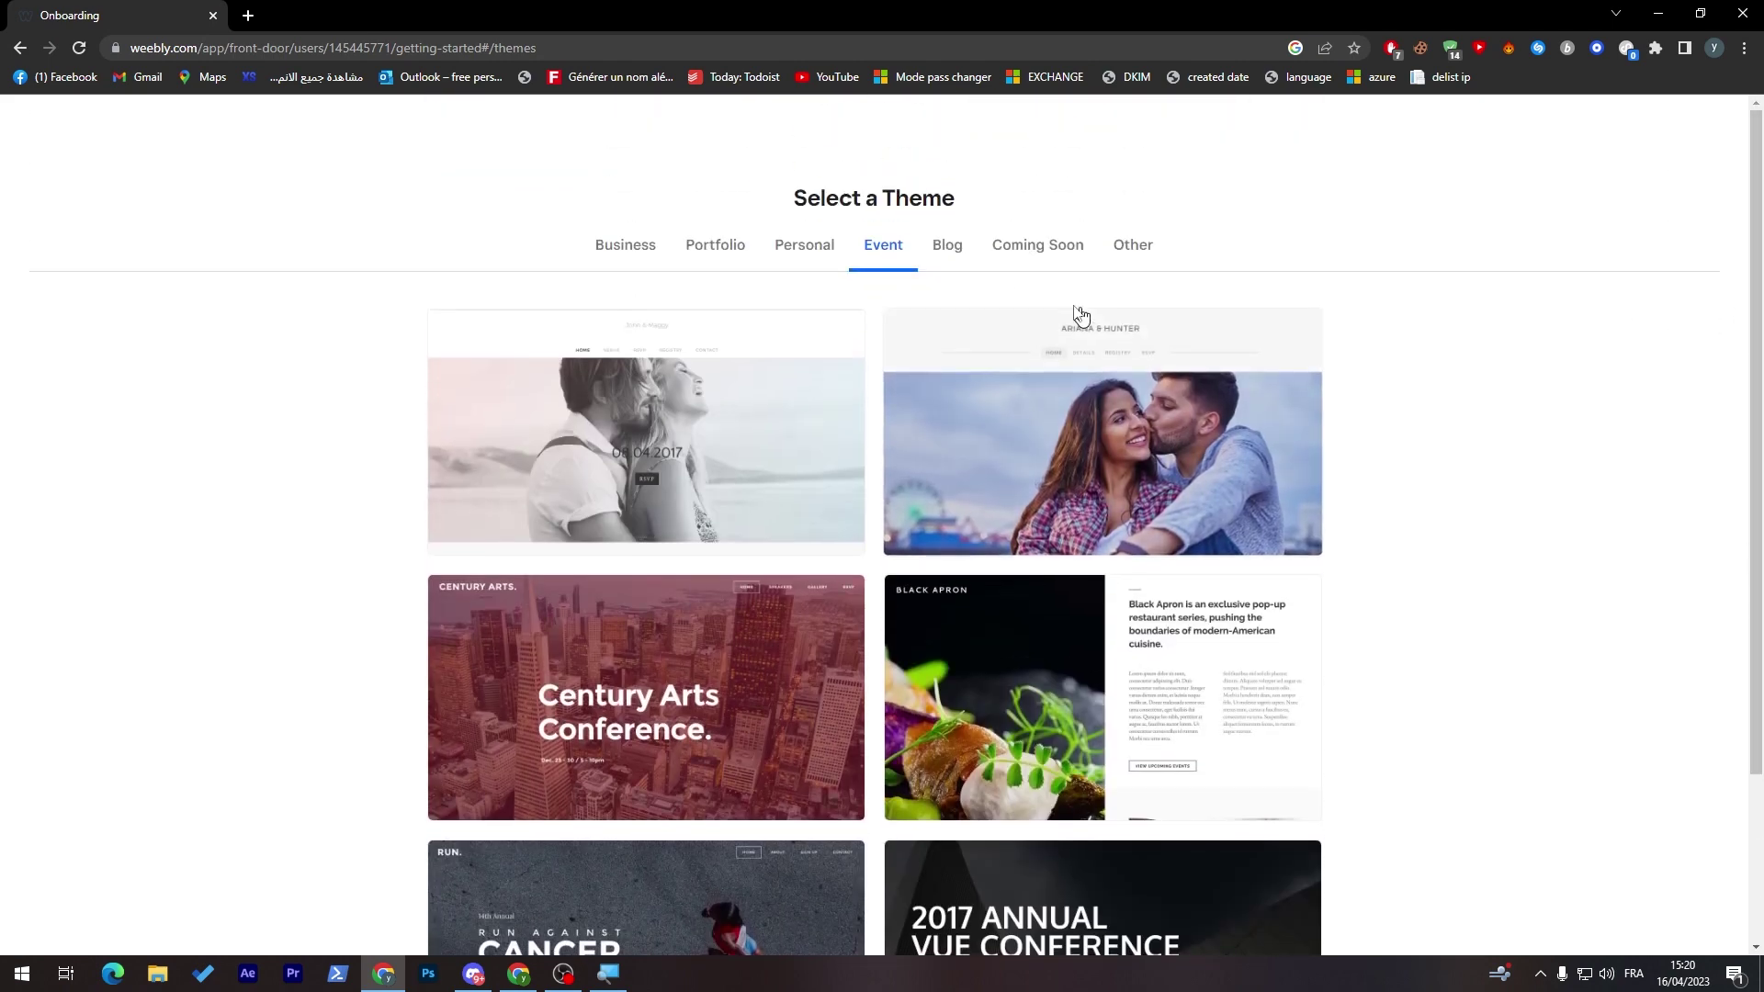
{"action": "left_click", "coordinate": [717, 243]}
{"action": "scroll", "coordinate": [1425, 552], "scroll_direction": "down", "scroll_amount": 3}
{"action": "scroll", "coordinate": [1425, 552], "scroll_direction": "up", "scroll_amount": 3}
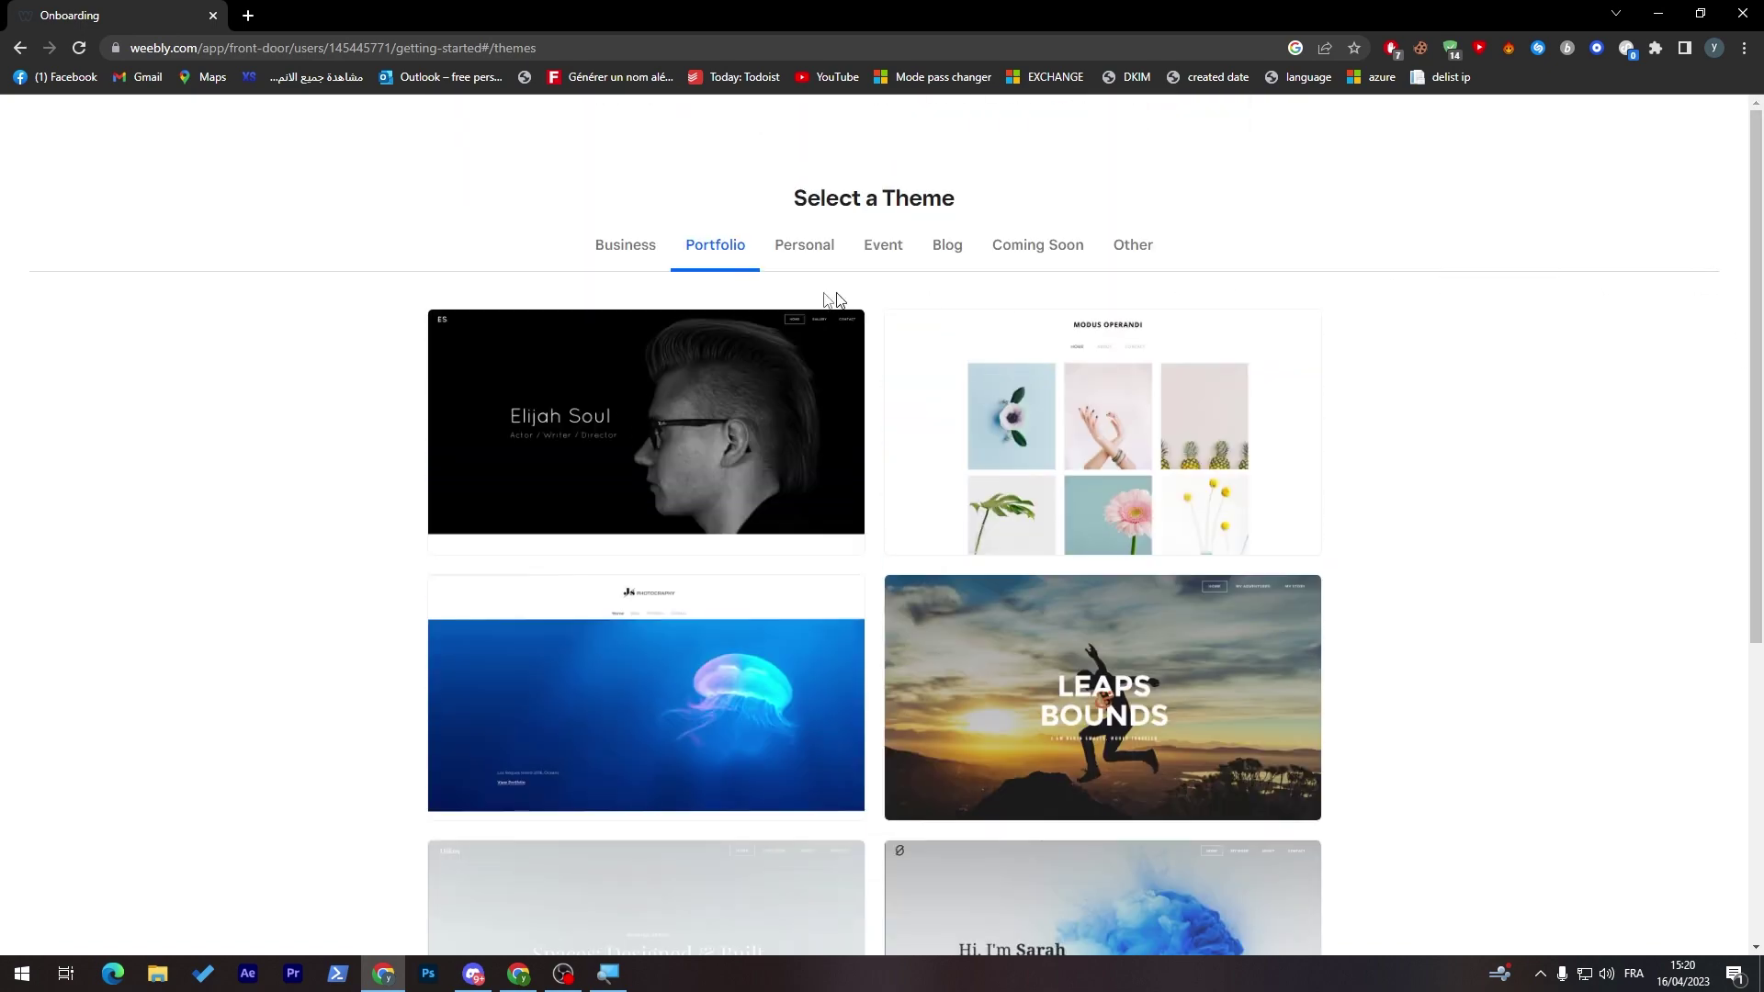
{"action": "left_click", "coordinate": [804, 245]}
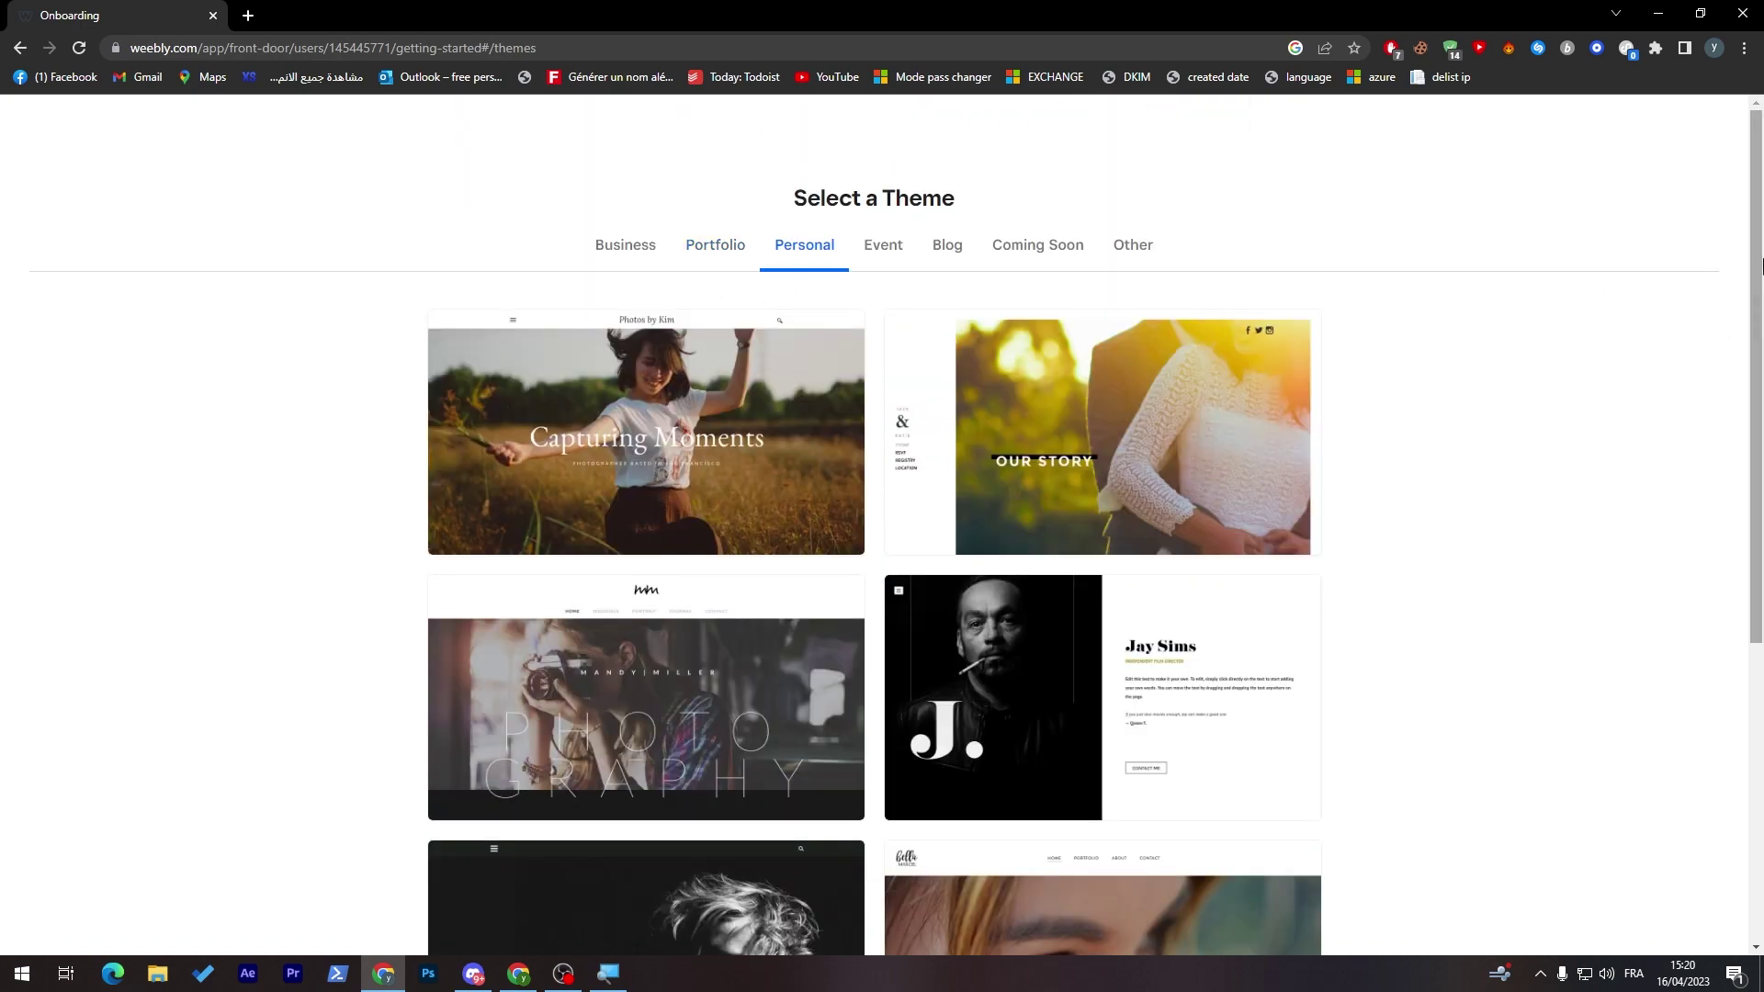
{"action": "scroll", "coordinate": [1425, 552], "scroll_direction": "down", "scroll_amount": 3}
{"action": "scroll", "coordinate": [1426, 552], "scroll_direction": "up", "scroll_amount": 2}
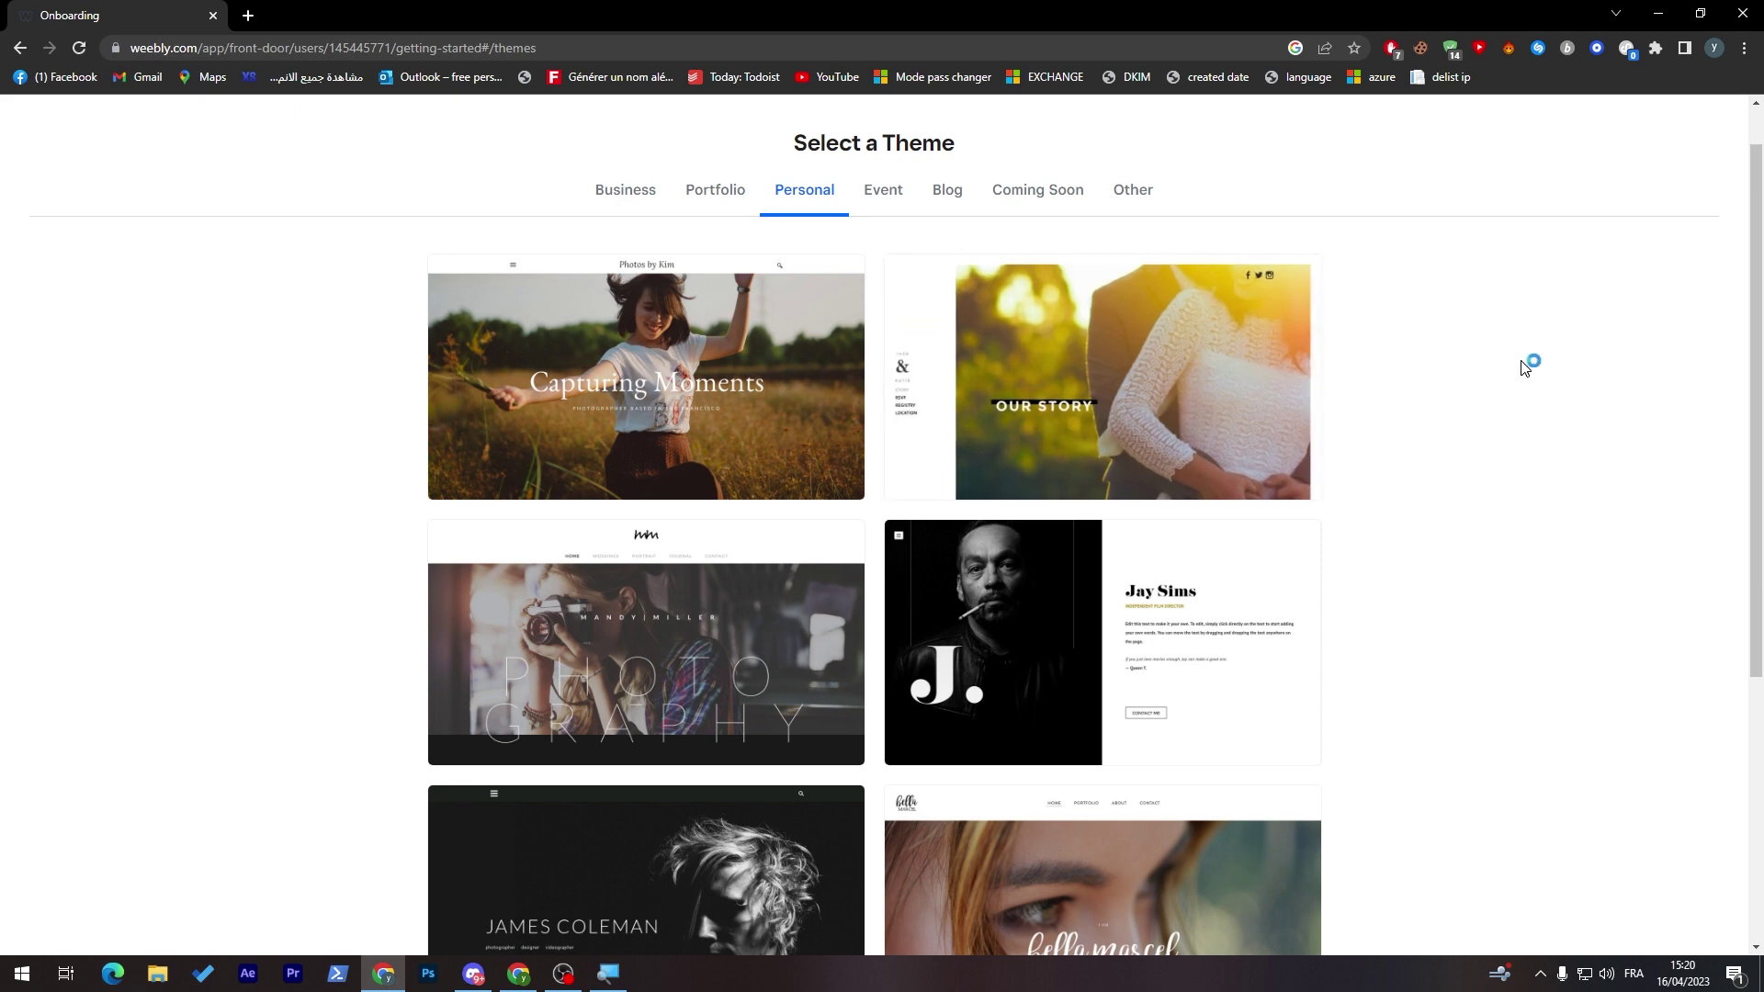
{"action": "scroll", "coordinate": [1721, 413], "scroll_direction": "down", "scroll_amount": 4}
{"action": "scroll", "coordinate": [1721, 551], "scroll_direction": "down", "scroll_amount": 4}
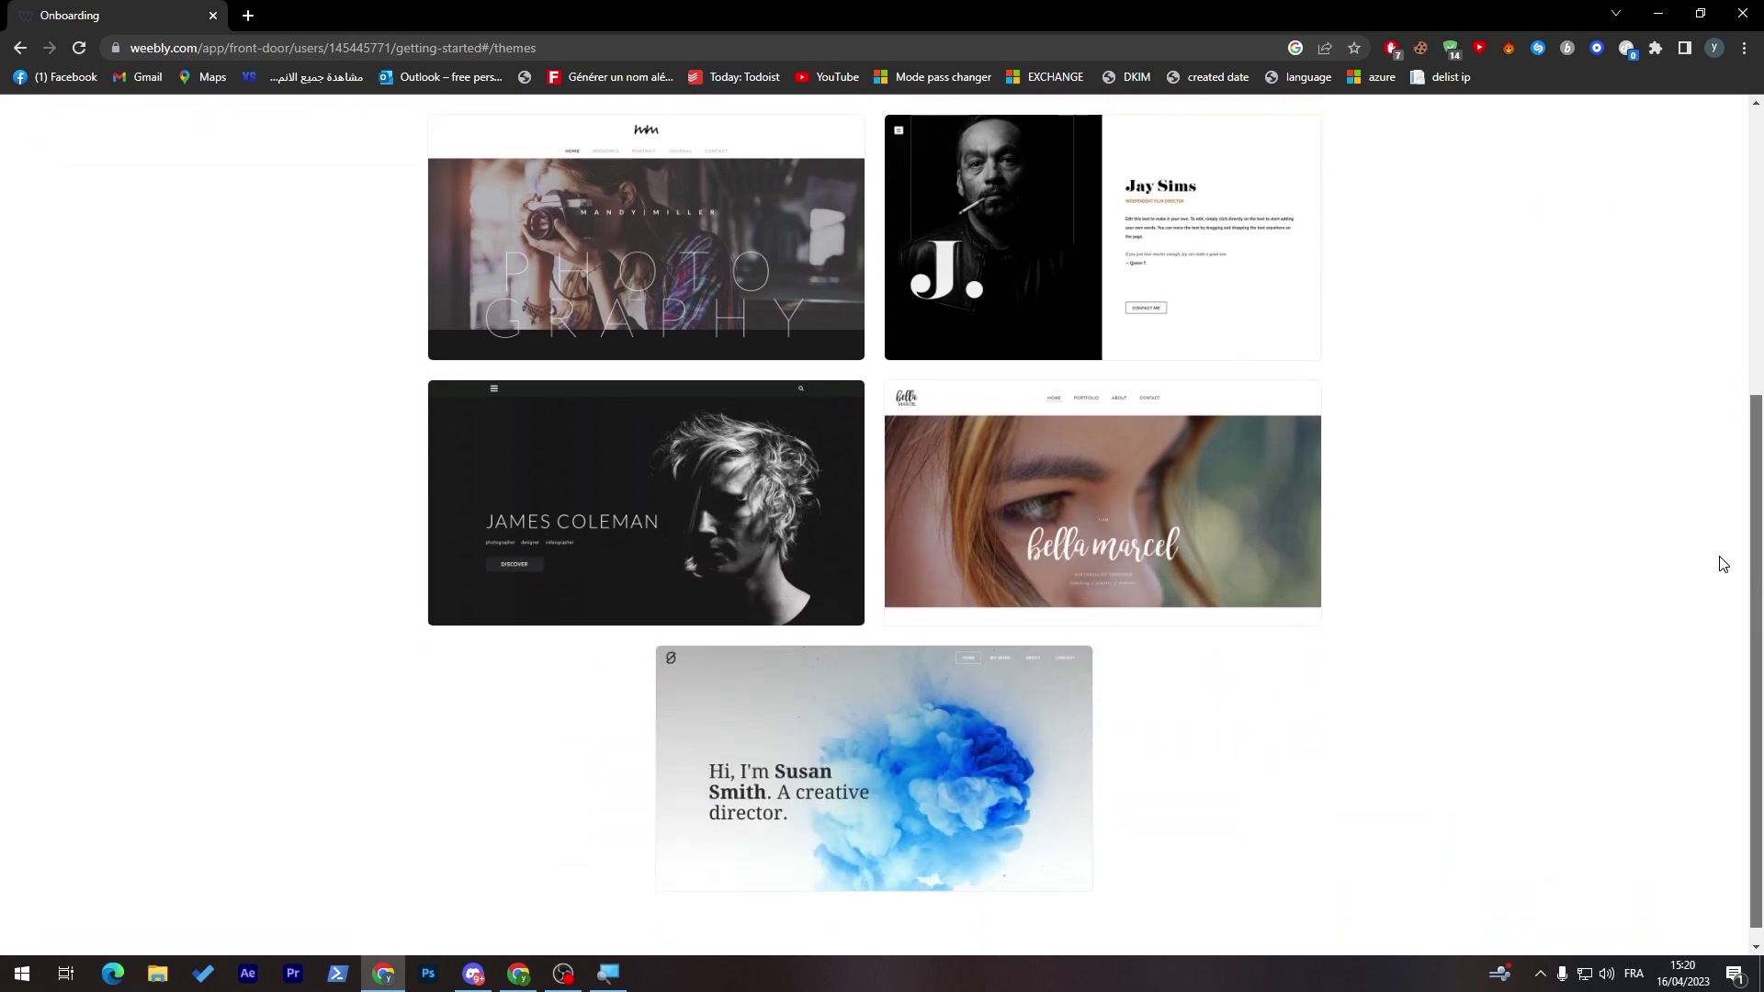
{"action": "scroll", "coordinate": [1720, 562], "scroll_direction": "up", "scroll_amount": 1}
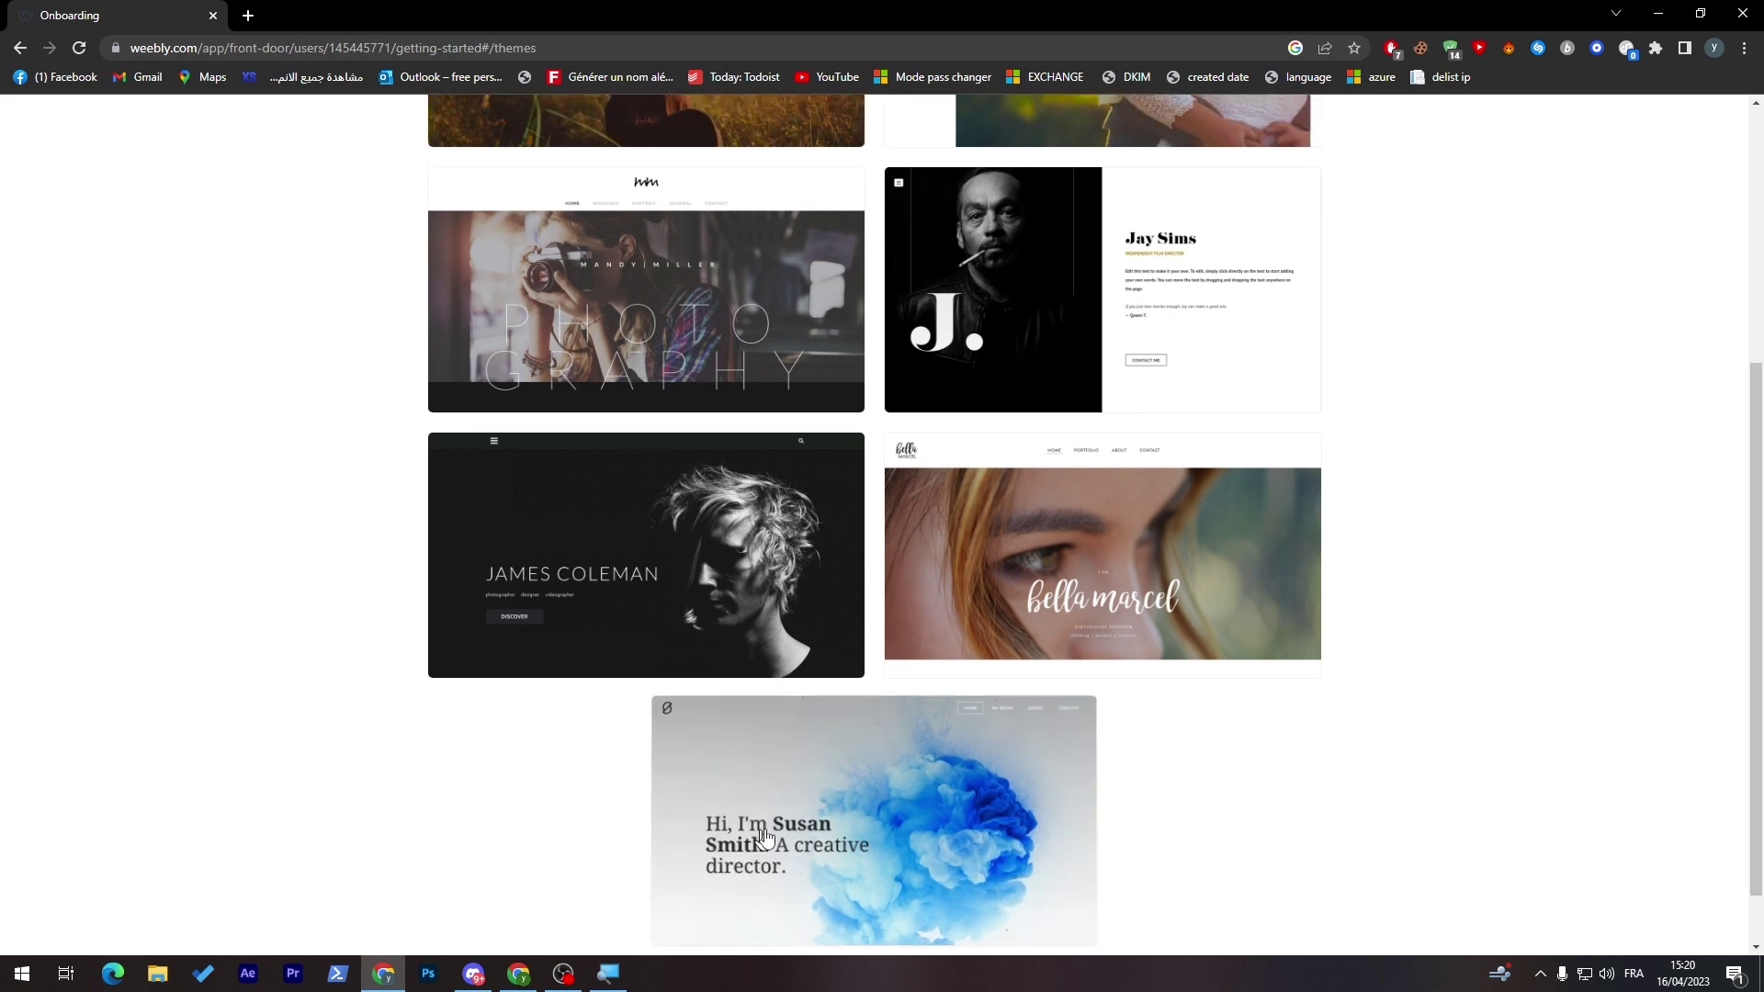
- Preview the Susan Smith theme, then the Pathway business theme, and open Pathway in the editor
{"action": "left_click", "coordinate": [799, 829]}
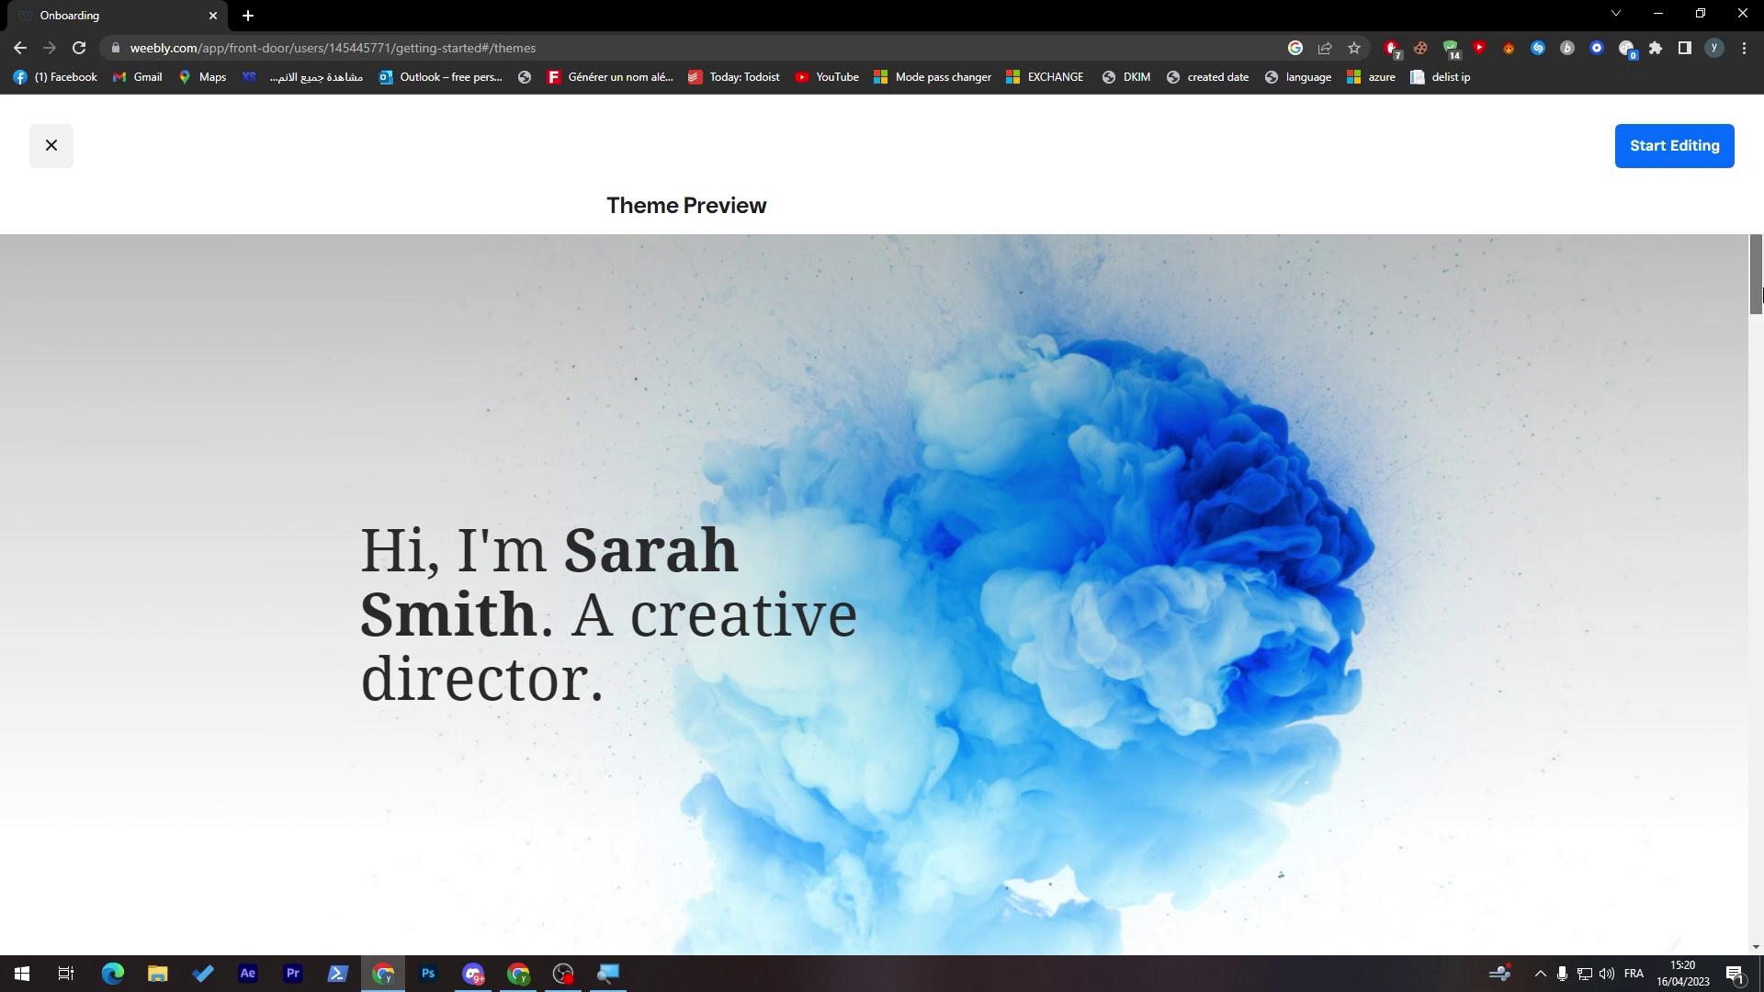
{"action": "left_click_drag", "start_coordinate": [1755, 276], "coordinate": [1745, 464]}
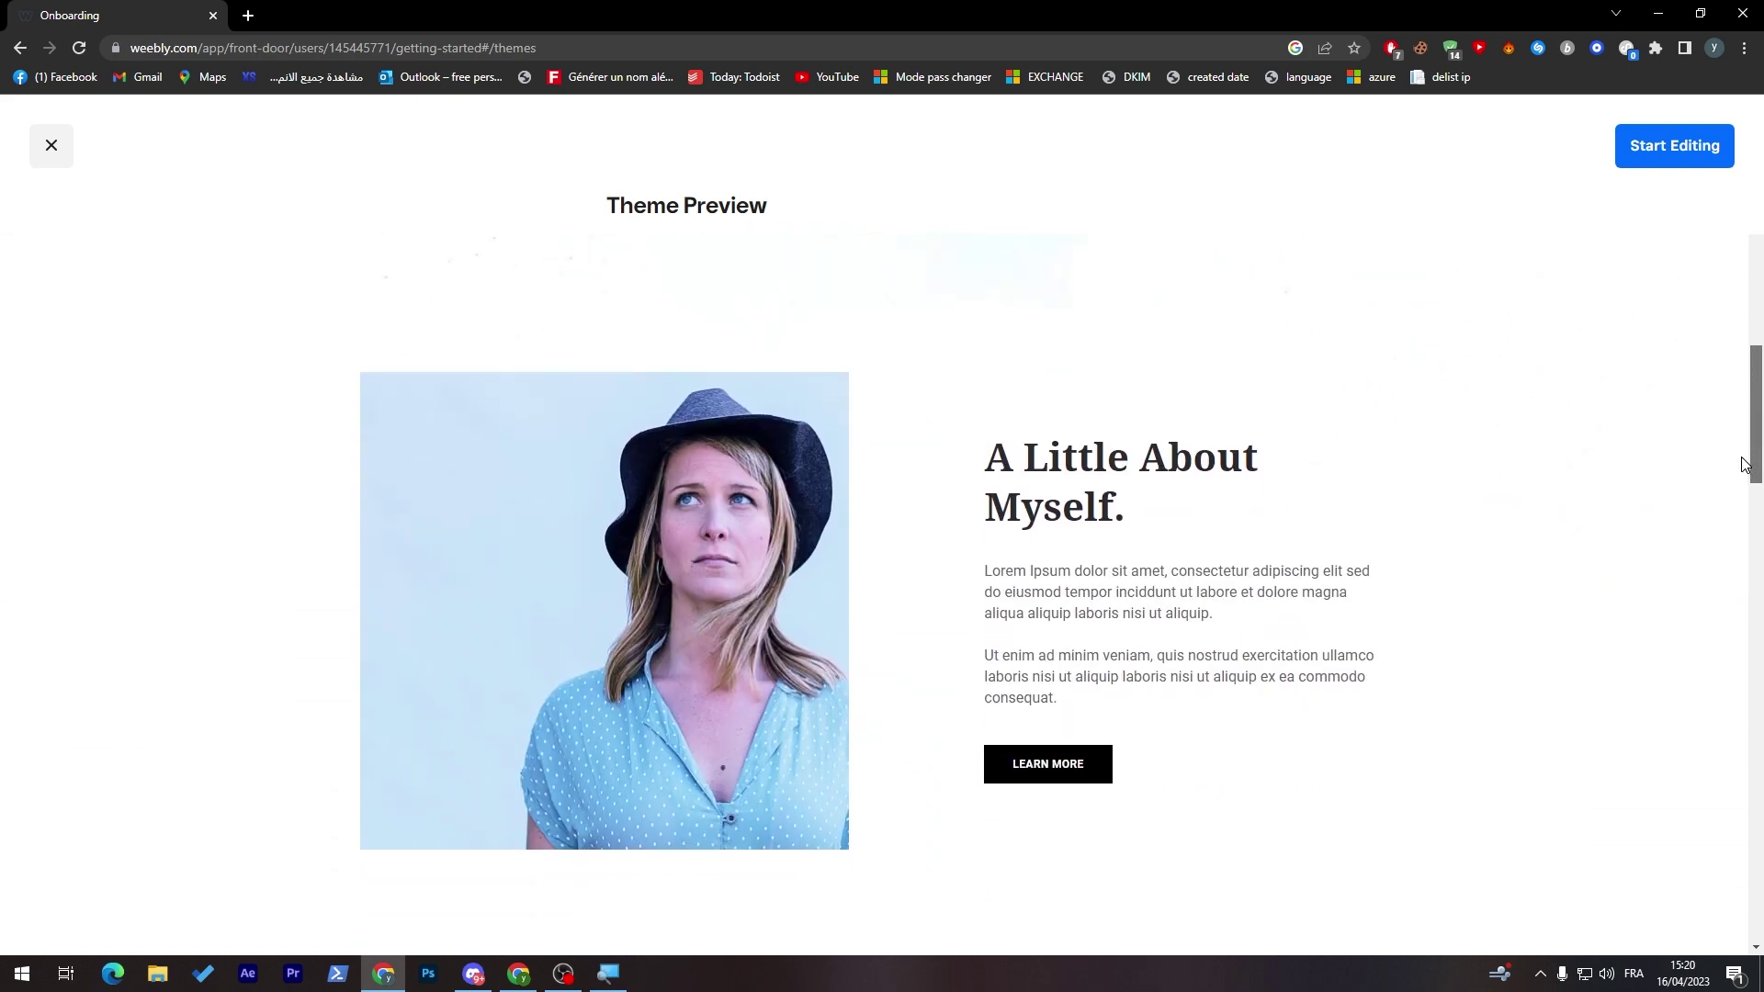
{"action": "mouse_move", "coordinate": [1744, 465]}
{"action": "left_mouse_down"}
{"action": "mouse_move", "coordinate": [1713, 519]}
{"action": "mouse_move", "coordinate": [1705, 276]}
{"action": "left_mouse_up"}
{"action": "left_click", "coordinate": [51, 145]}
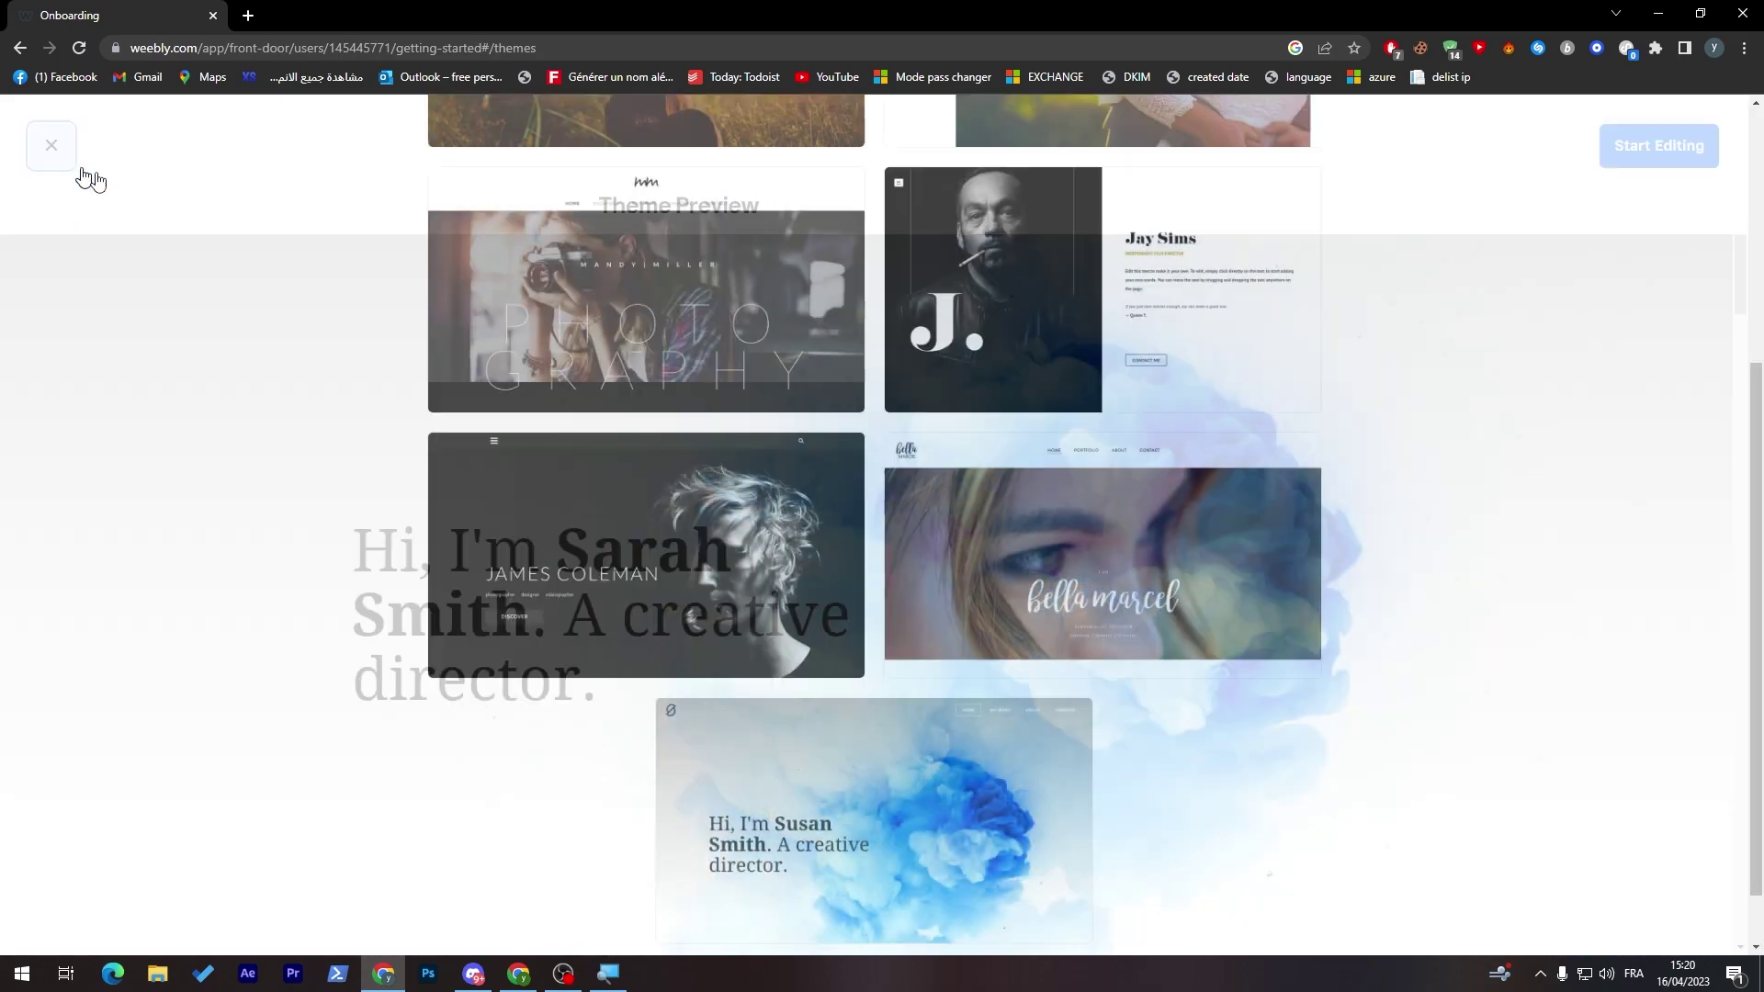
{"action": "scroll", "coordinate": [1739, 482], "scroll_direction": "up", "scroll_amount": 5}
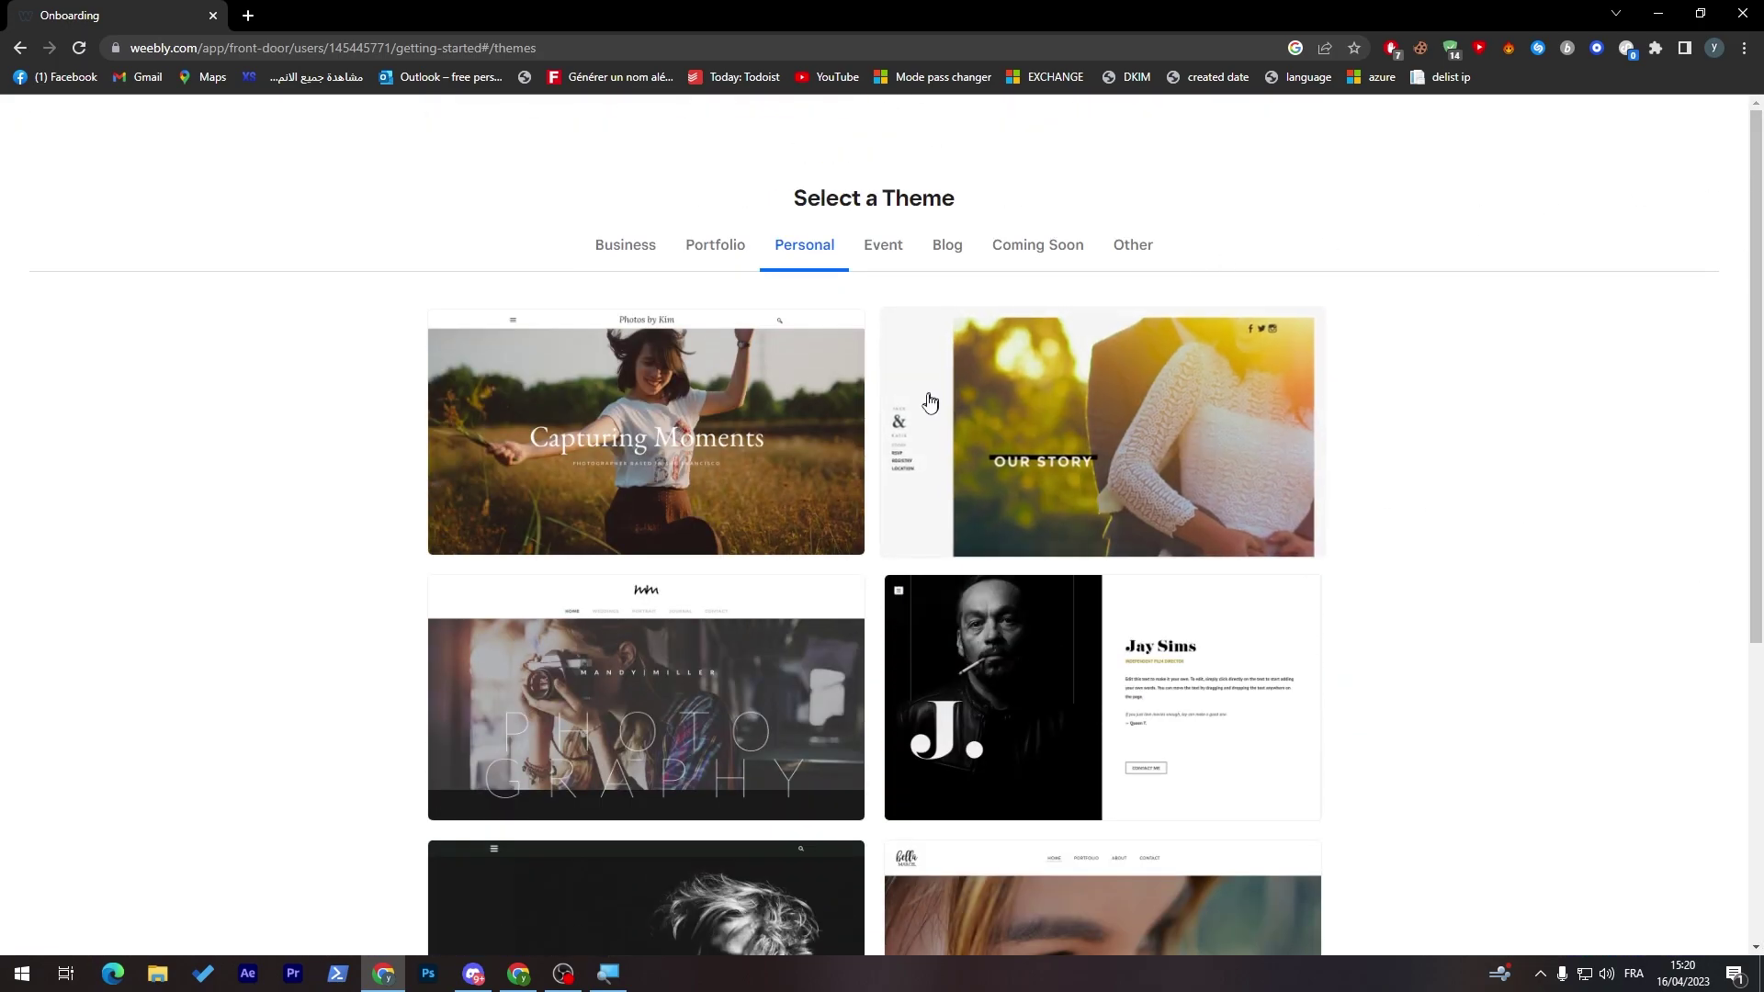
{"action": "left_click", "coordinate": [715, 245]}
{"action": "left_click", "coordinate": [625, 244]}
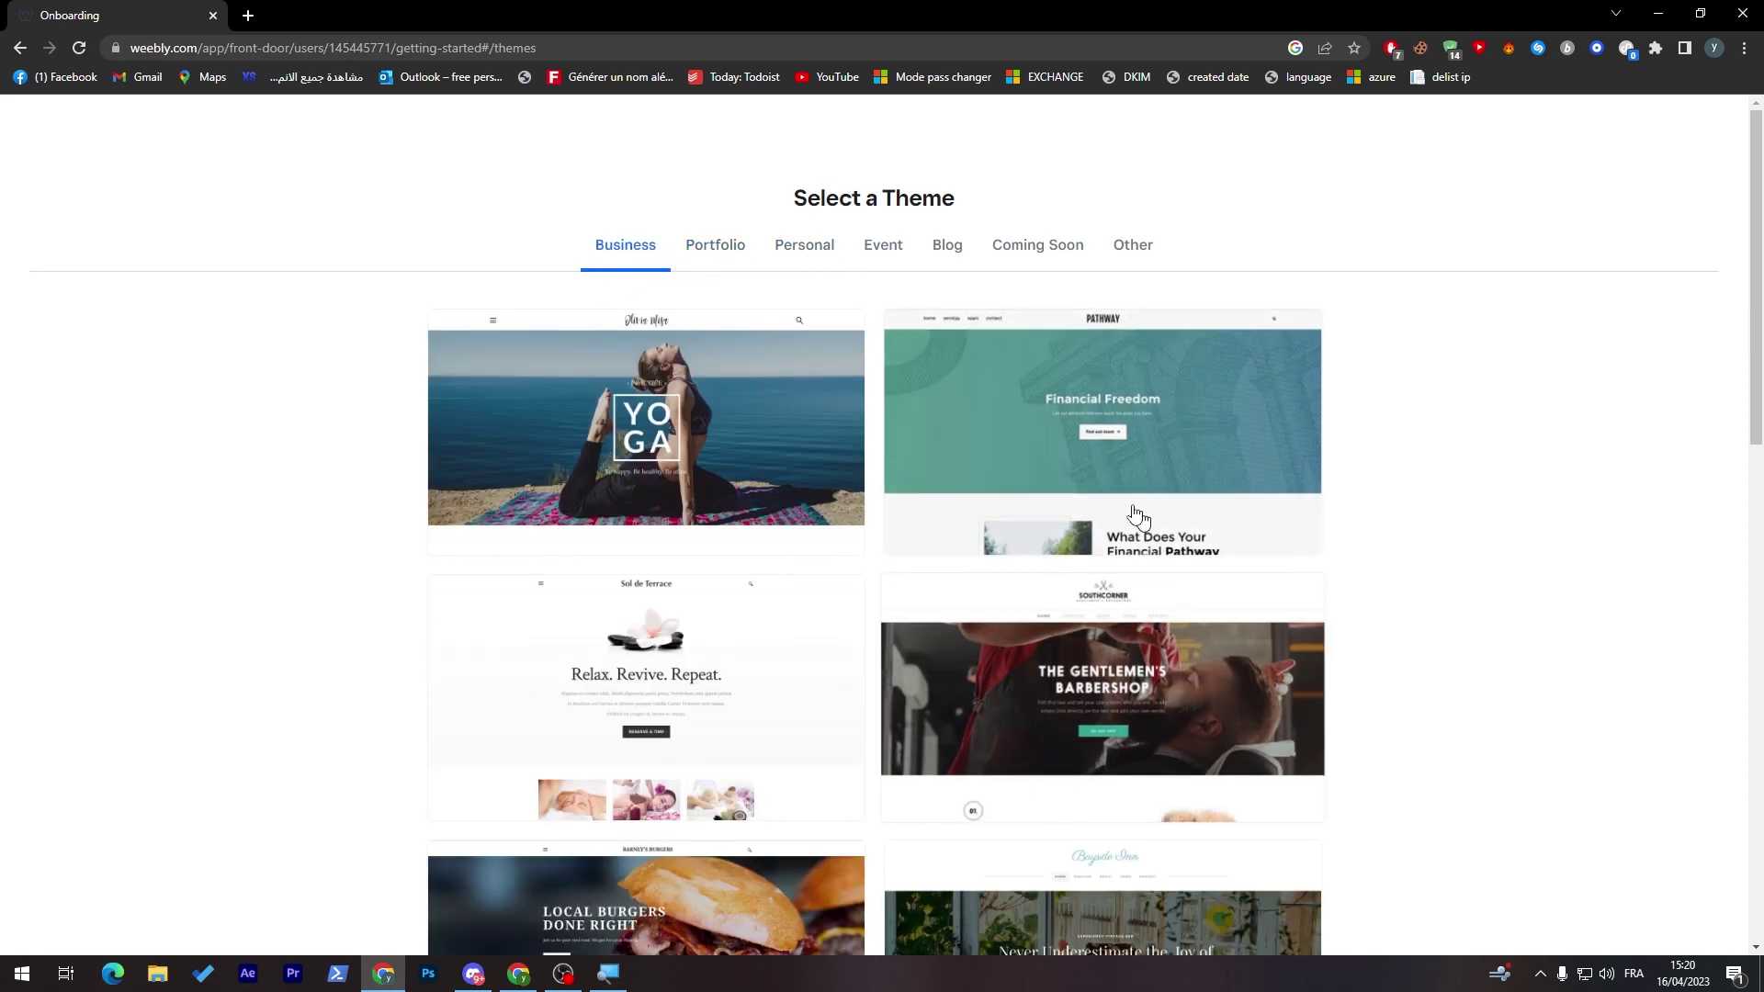
{"action": "left_click", "coordinate": [1107, 433]}
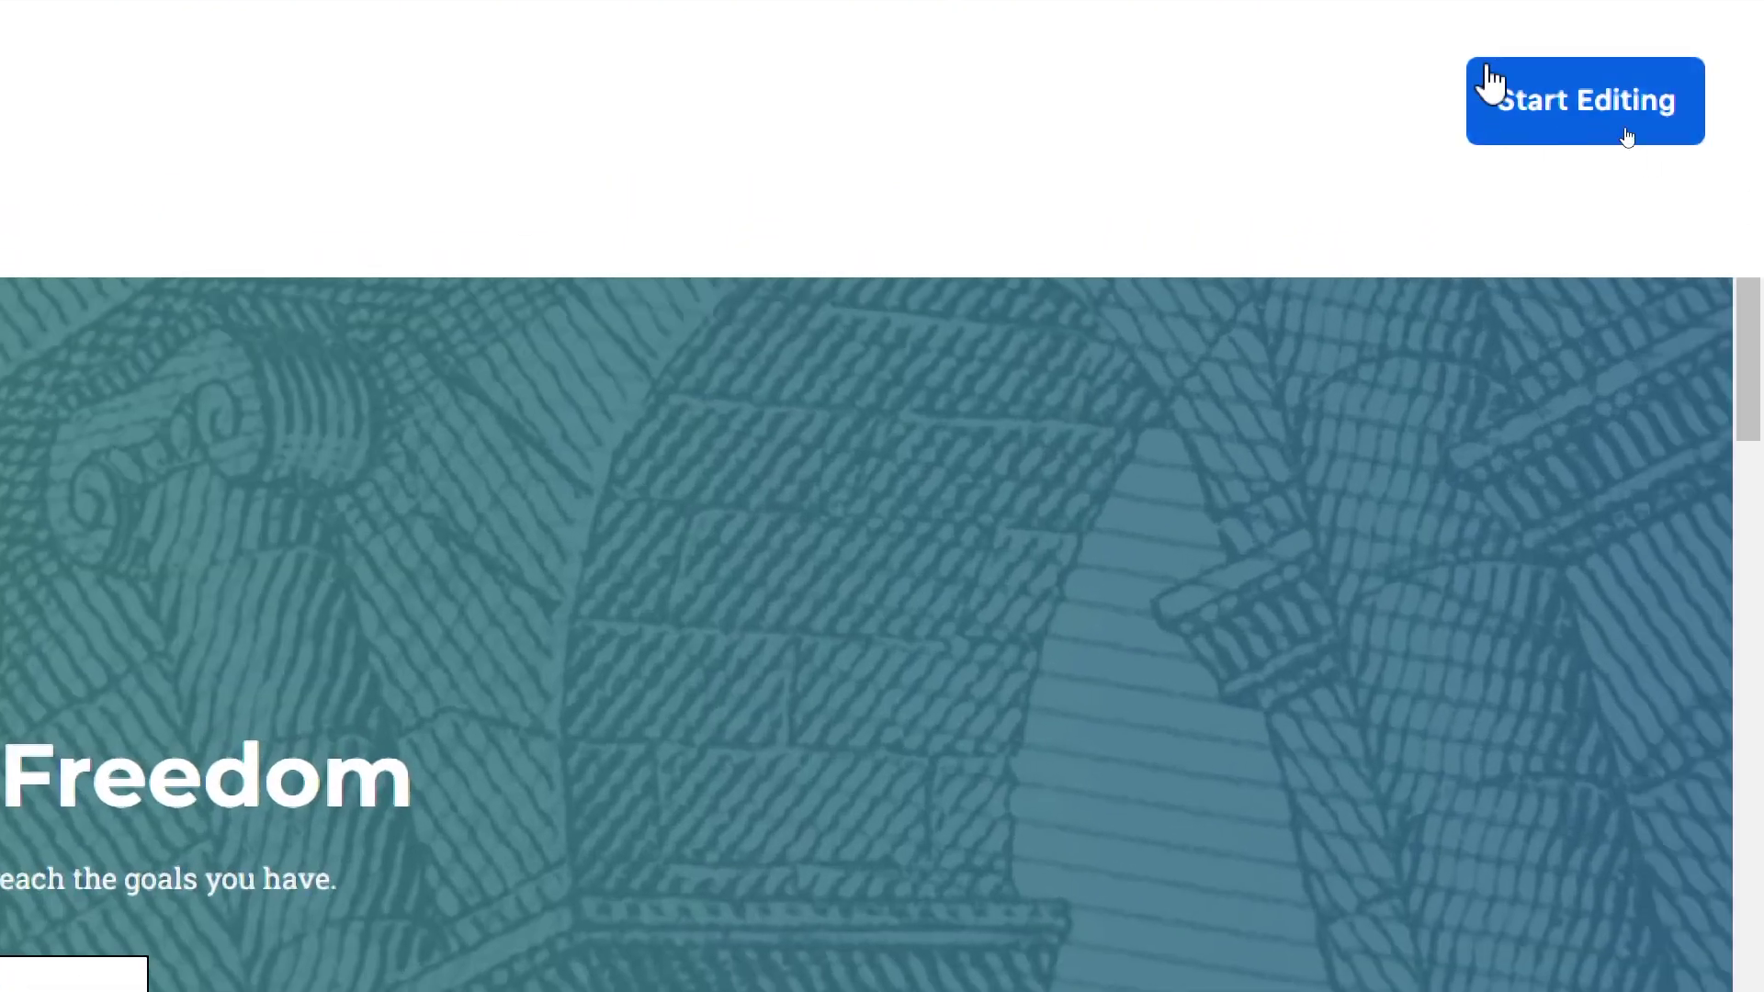
{"action": "left_click", "coordinate": [1610, 87]}
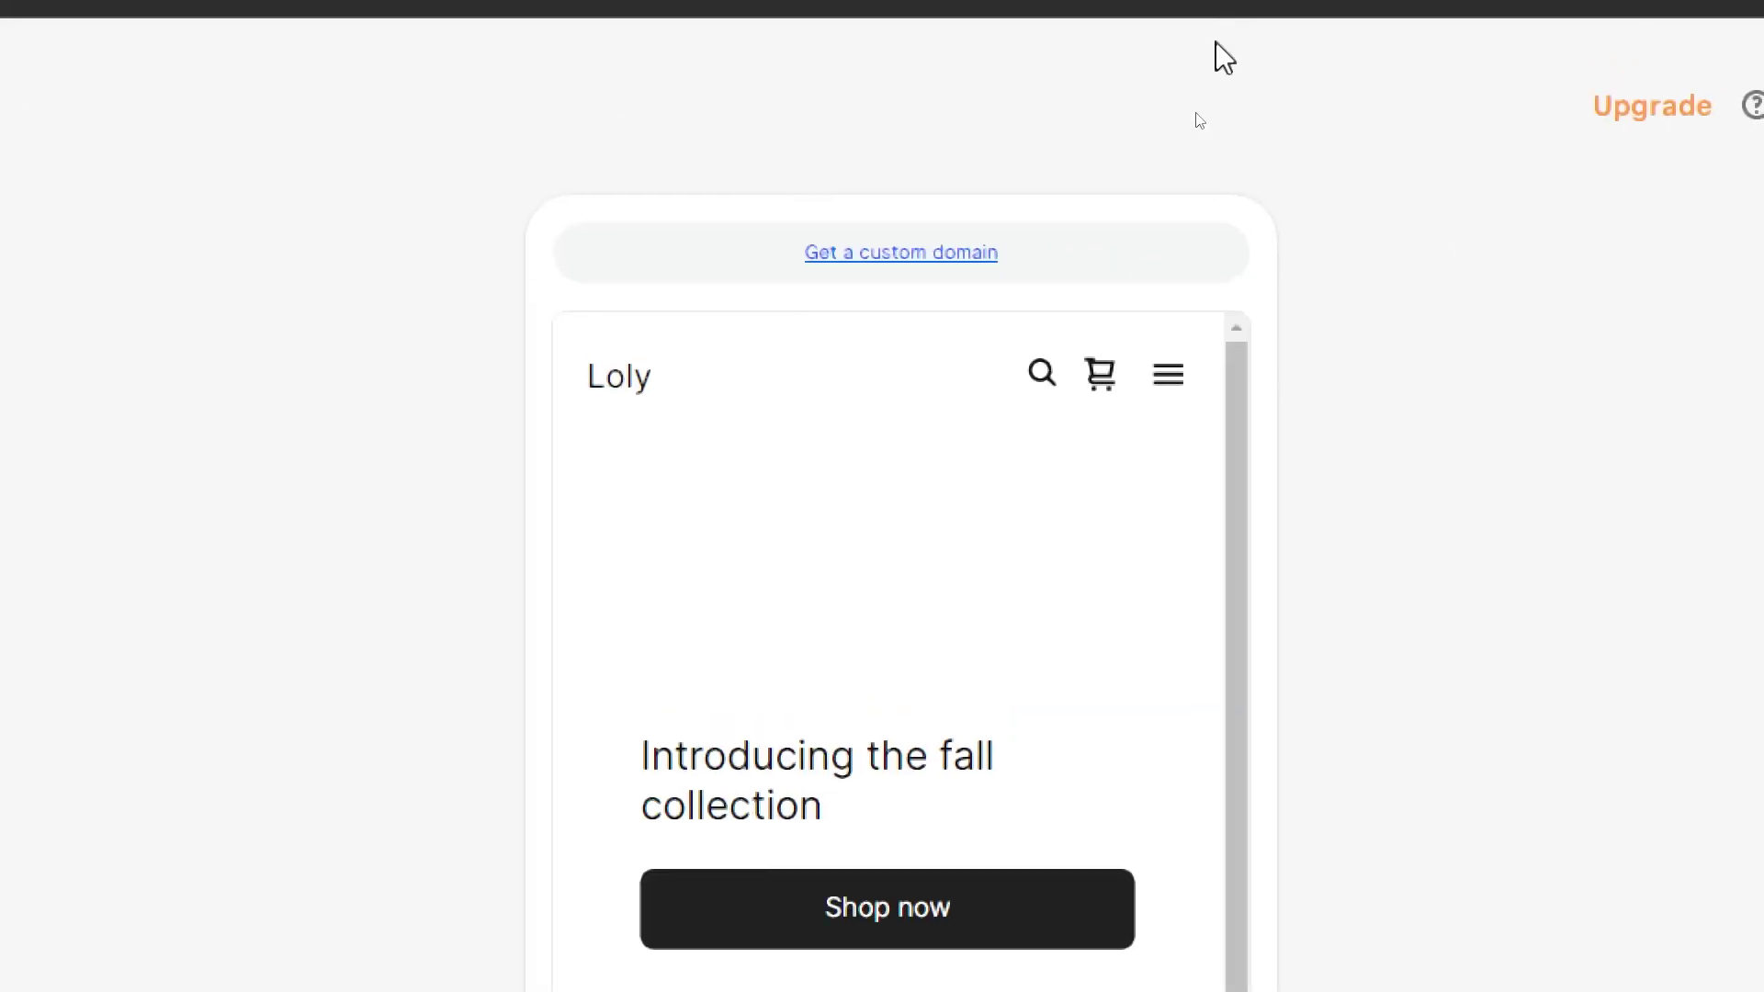
- Bring up the custom domain setup dialog and focus its domain search field
{"action": "left_click", "coordinate": [880, 259]}
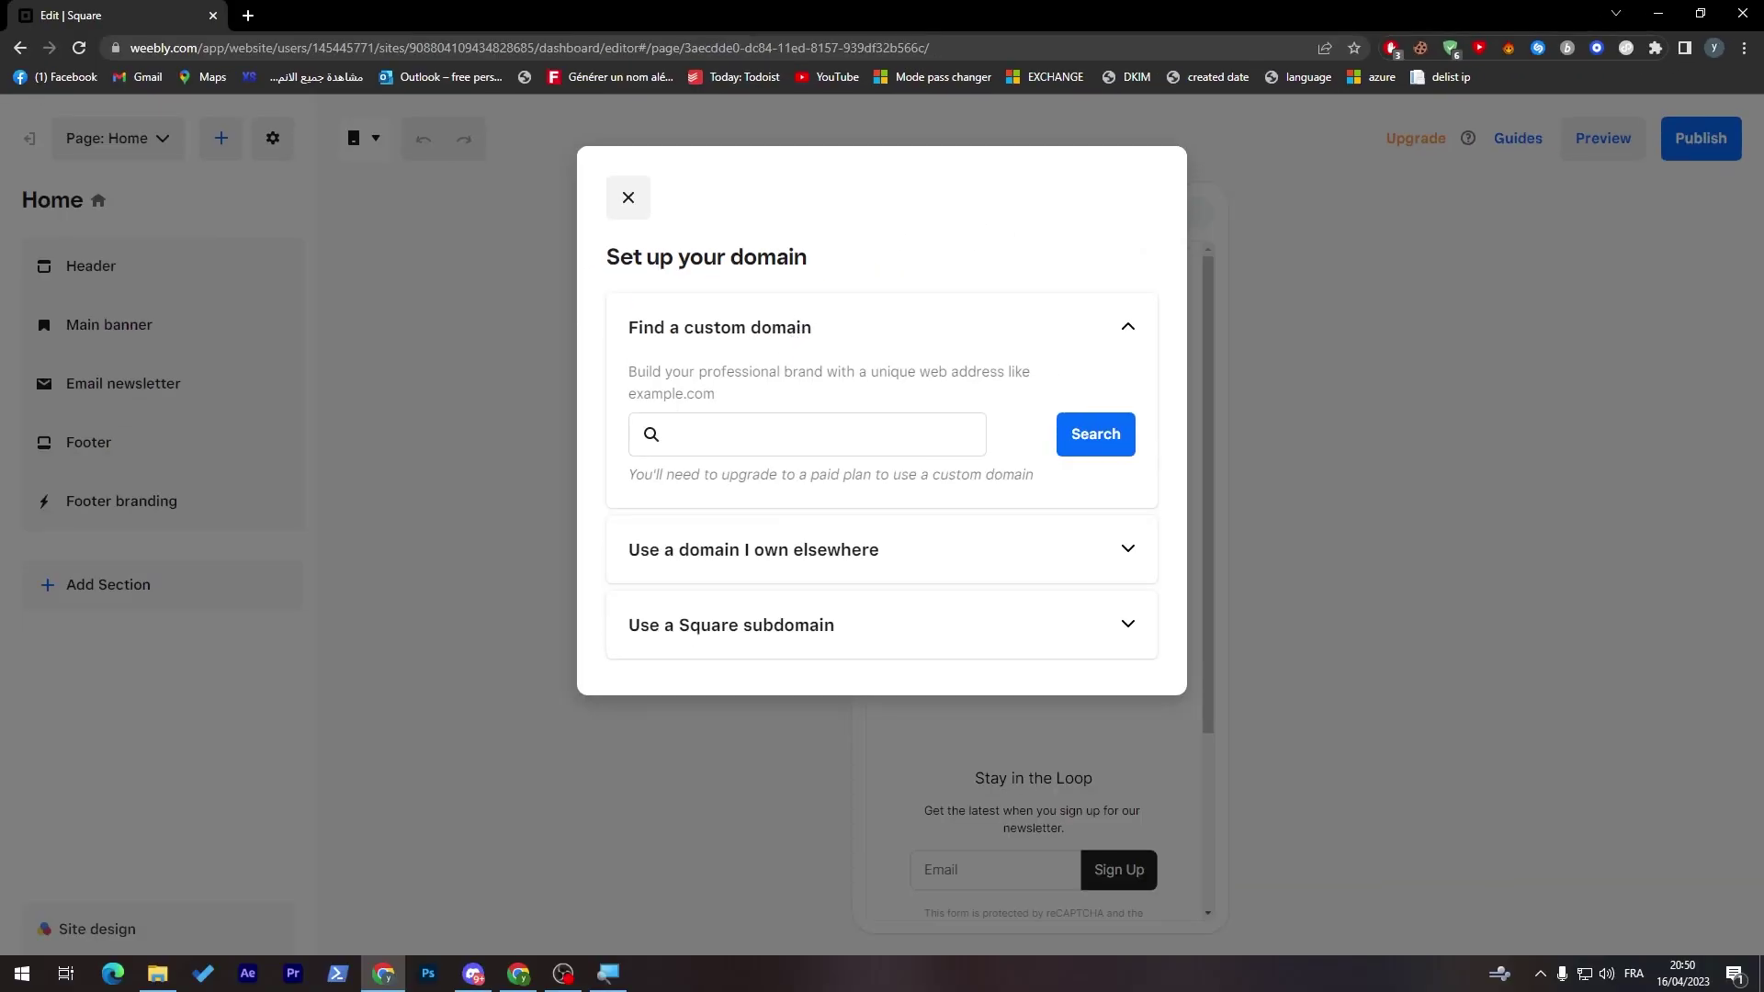
{"action": "left_click", "coordinate": [805, 434]}
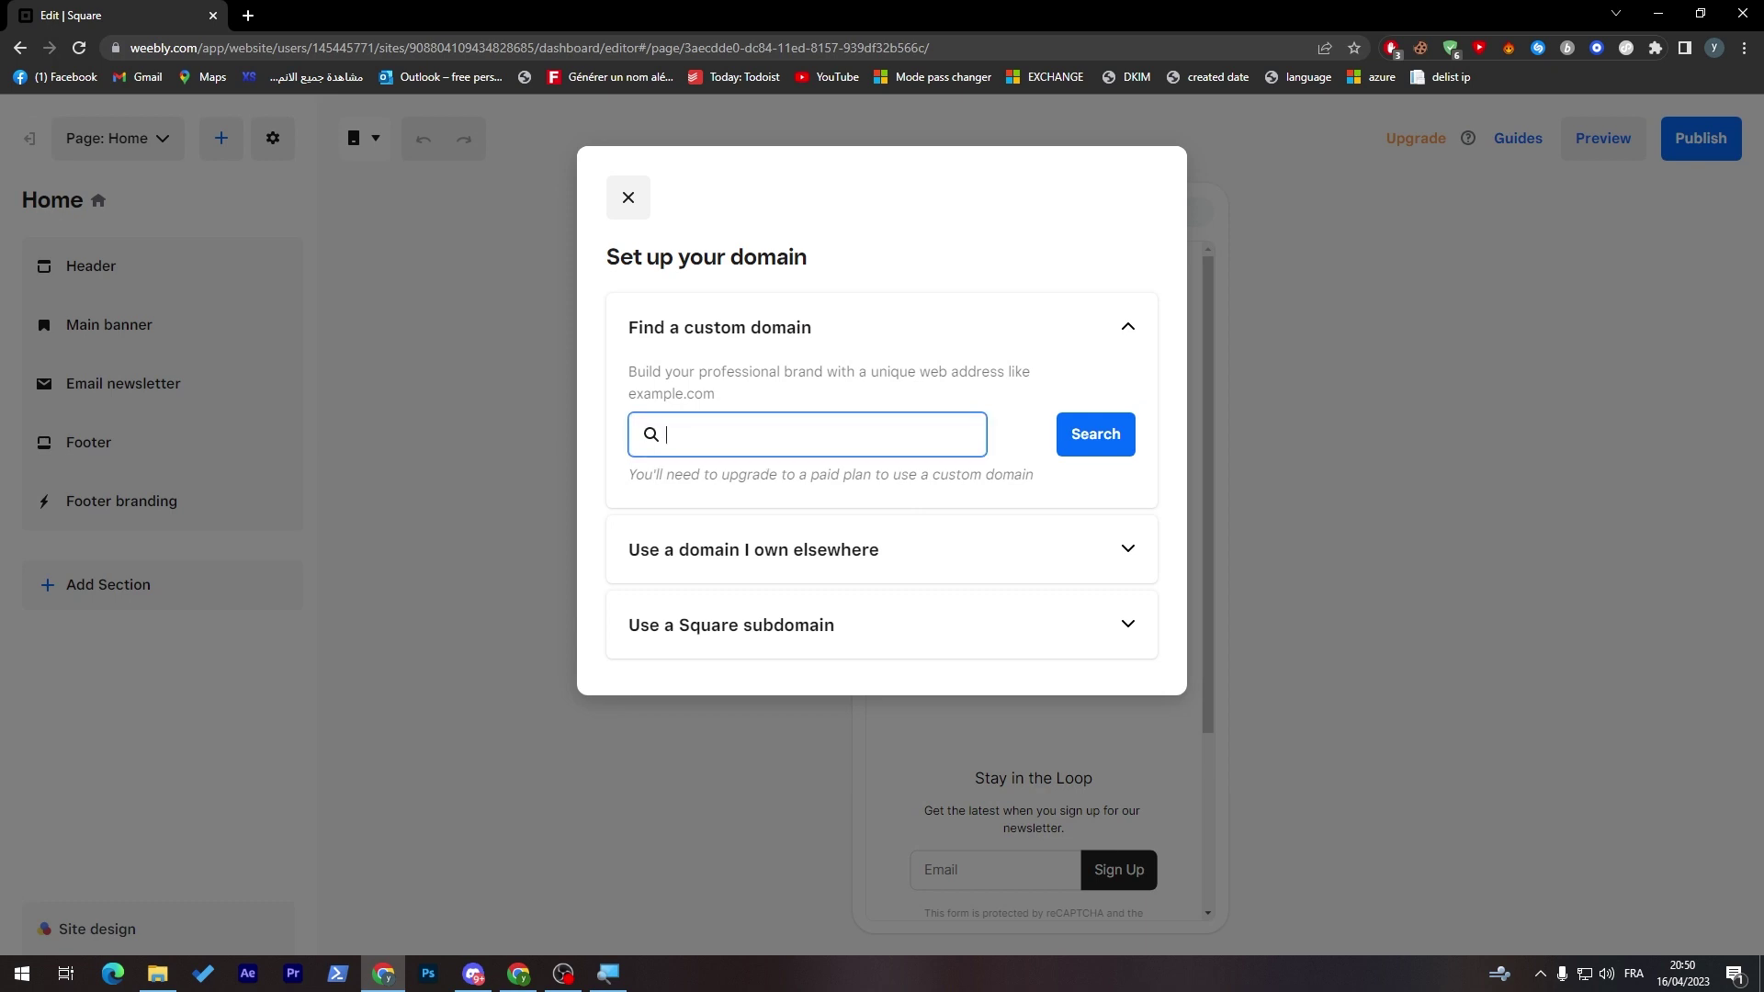
{"action": "left_click", "coordinate": [247, 16]}
{"action": "type", "text": "DOMAINNAME CHECKE"}
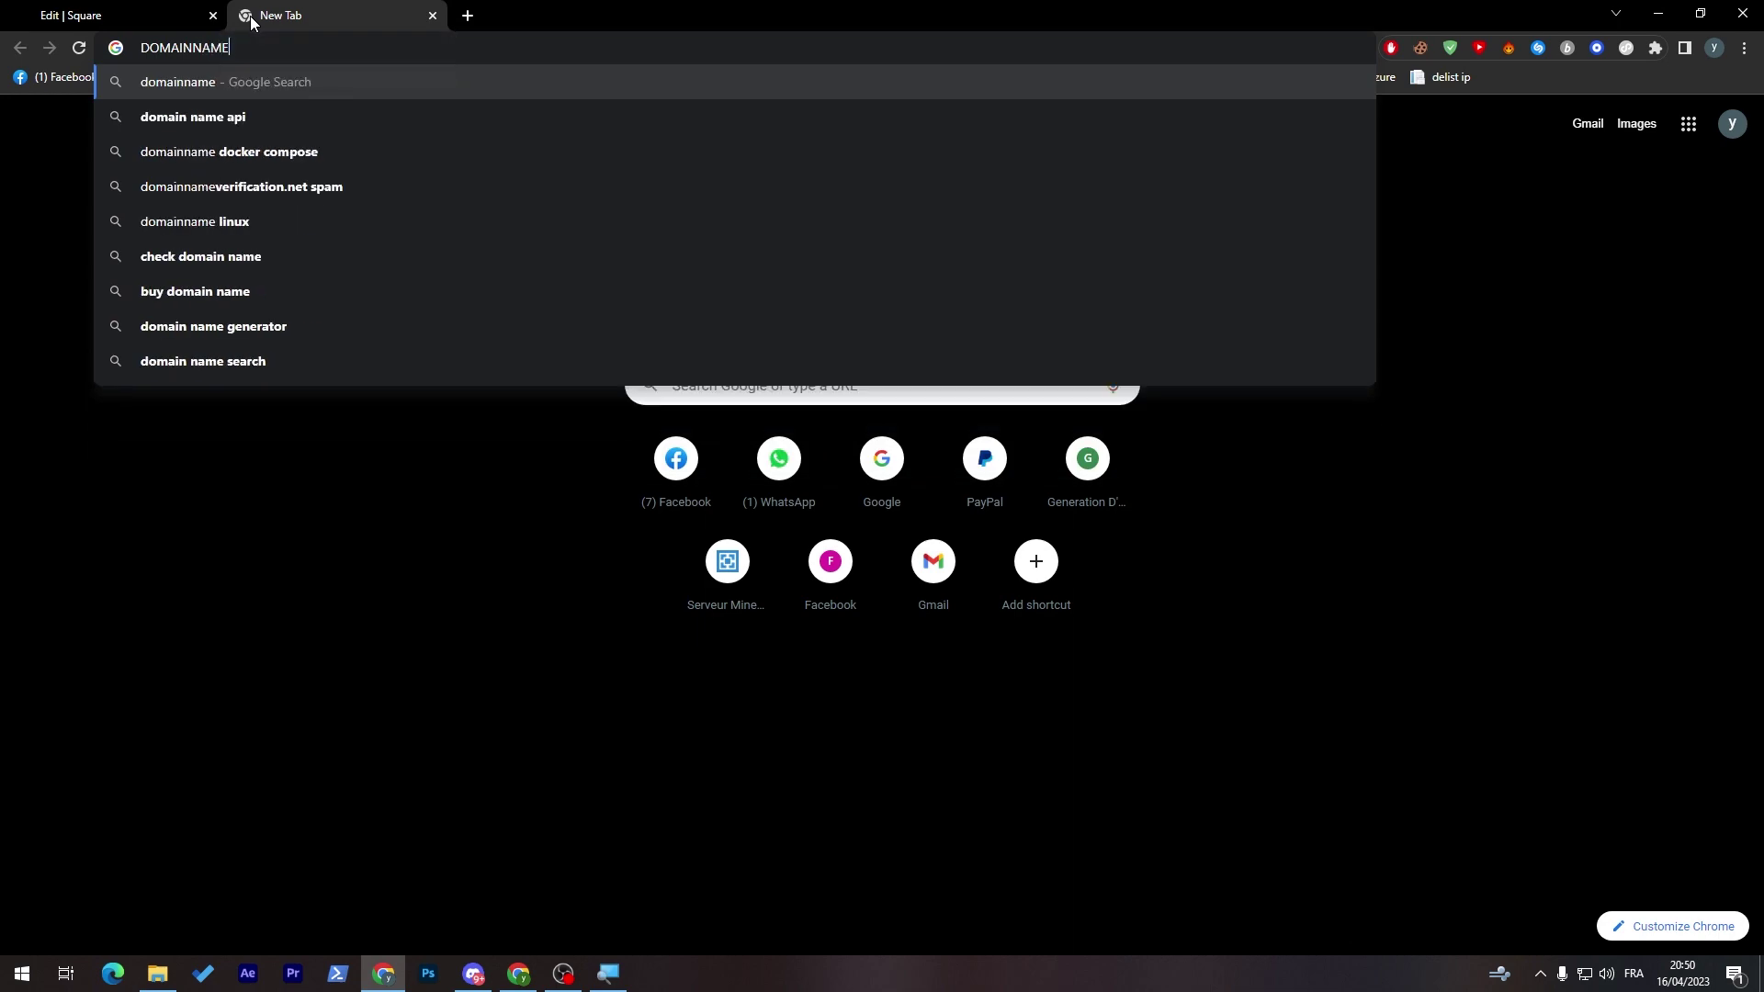
{"action": "type", "text": "R"}
- Google a domain name generator, open DomainWheel and generate ideas for 'animals'
{"action": "key", "text": "Return"}
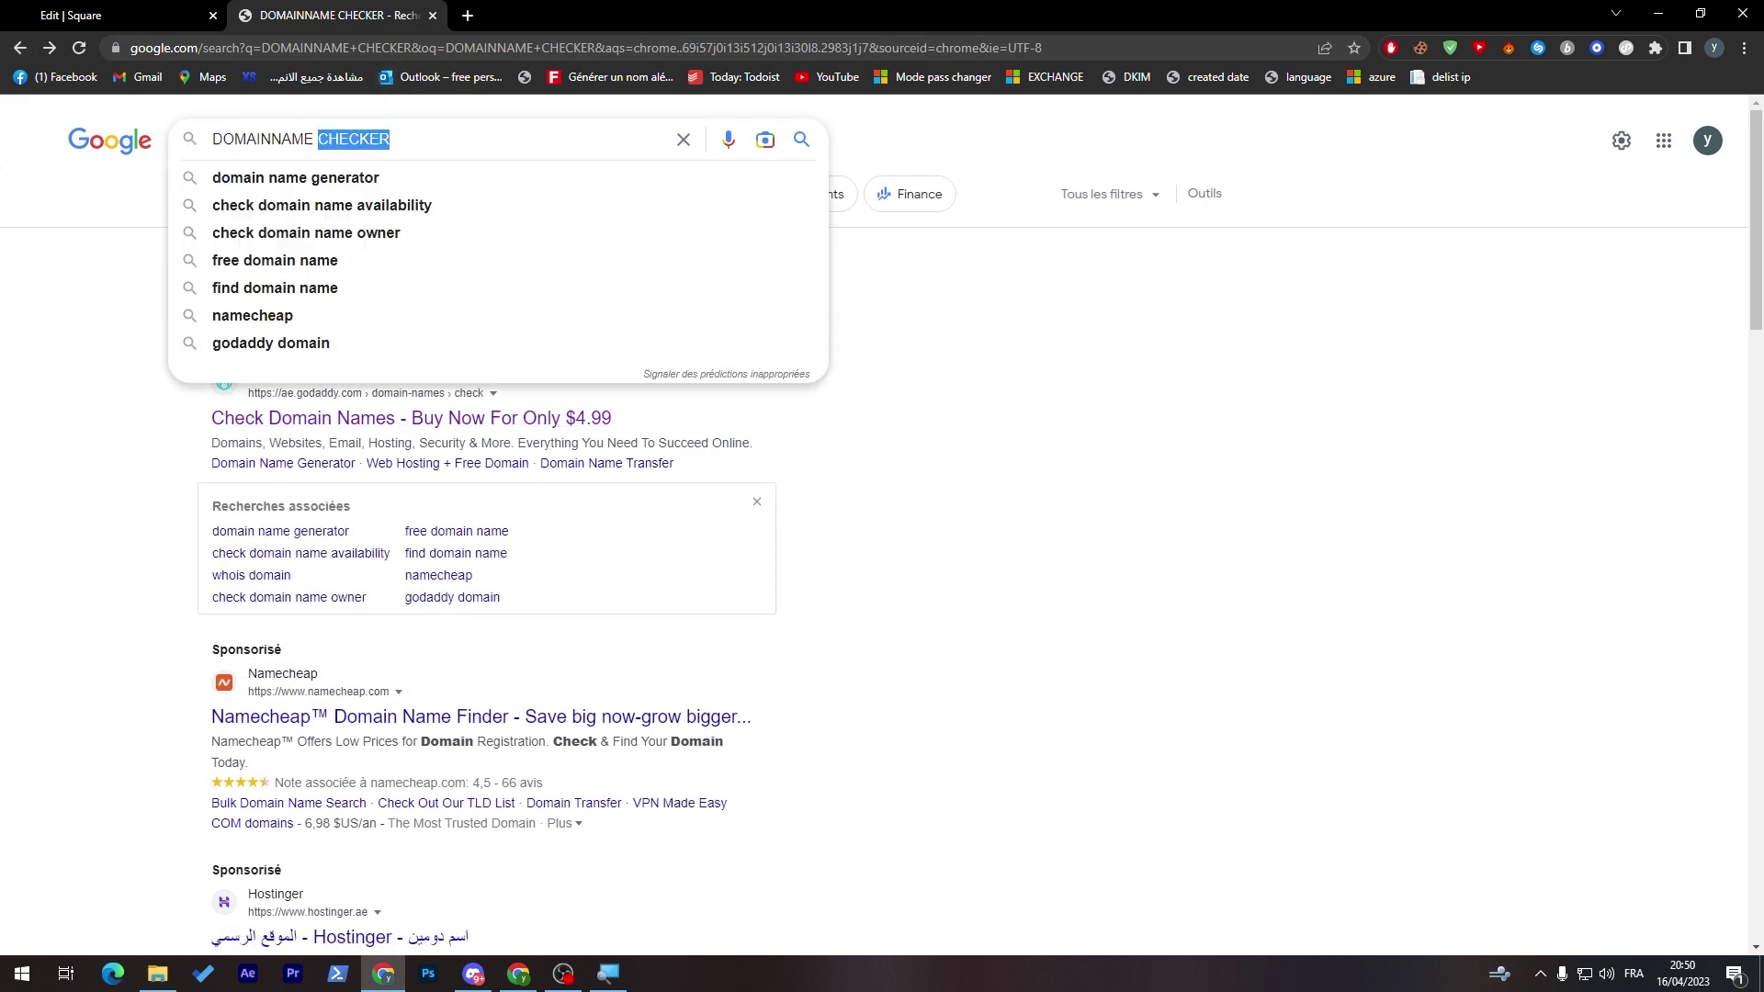
{"action": "type", "text": "GENERATOR"}
{"action": "key", "text": "Return"}
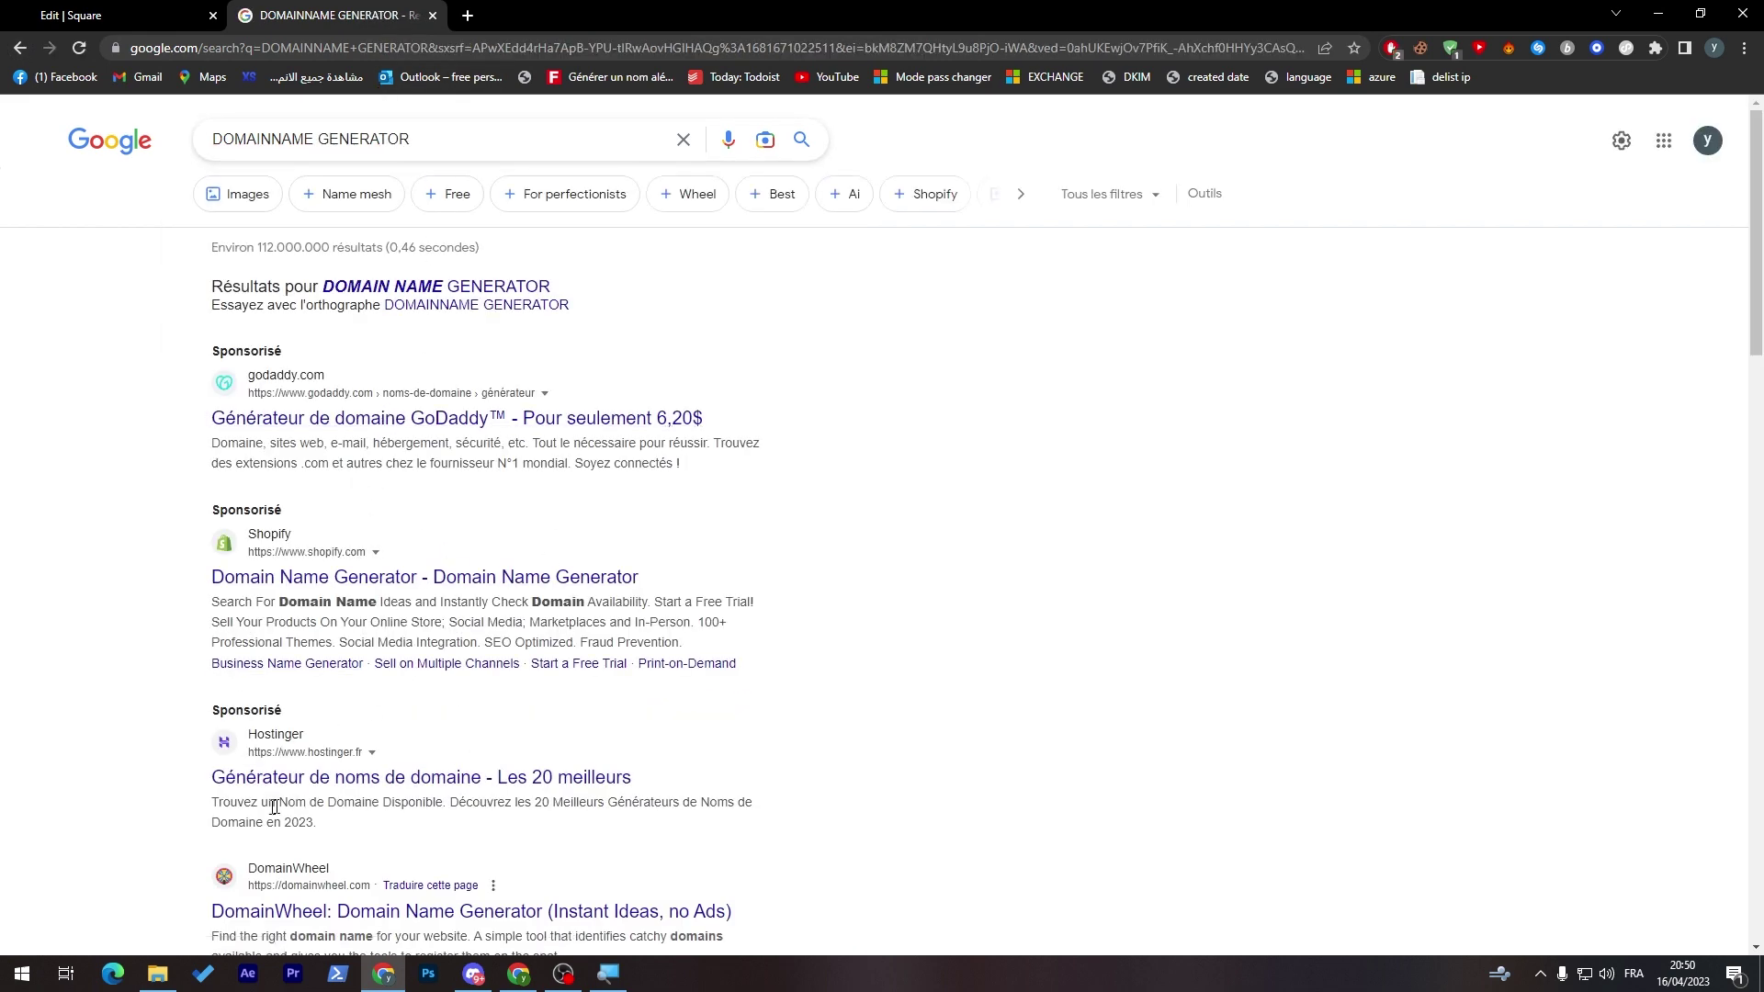
{"action": "left_click", "coordinate": [315, 911]}
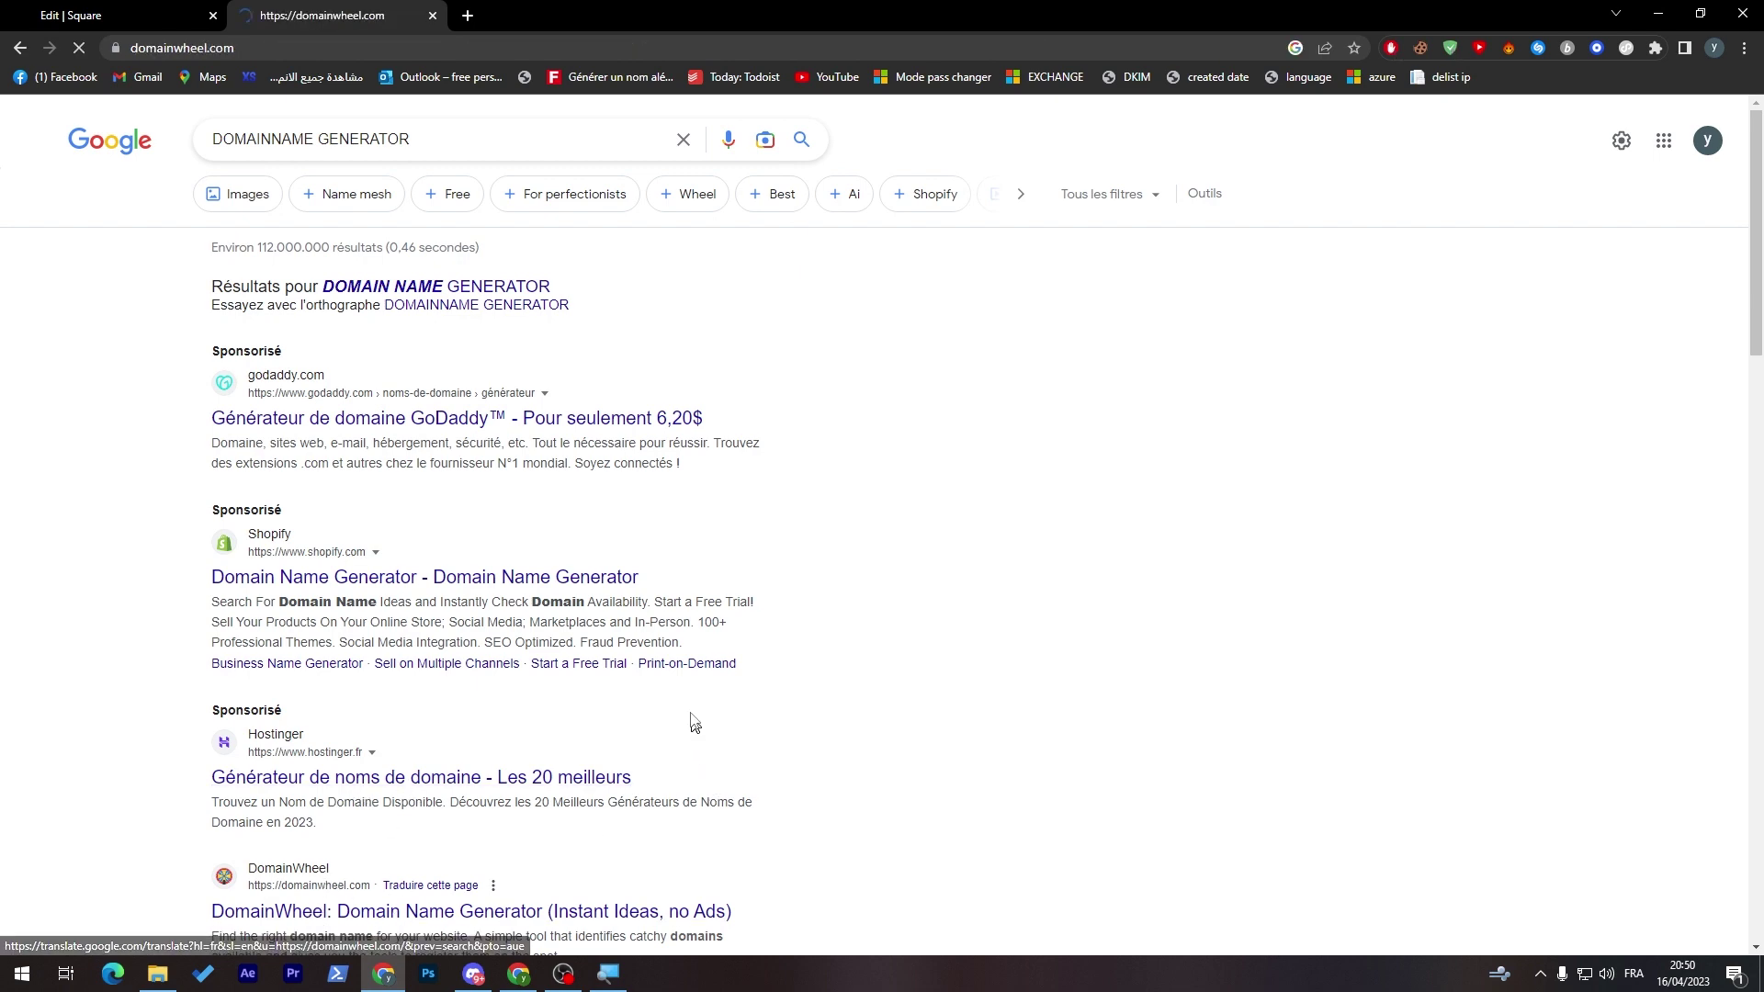
{"action": "left_click", "coordinate": [593, 459]}
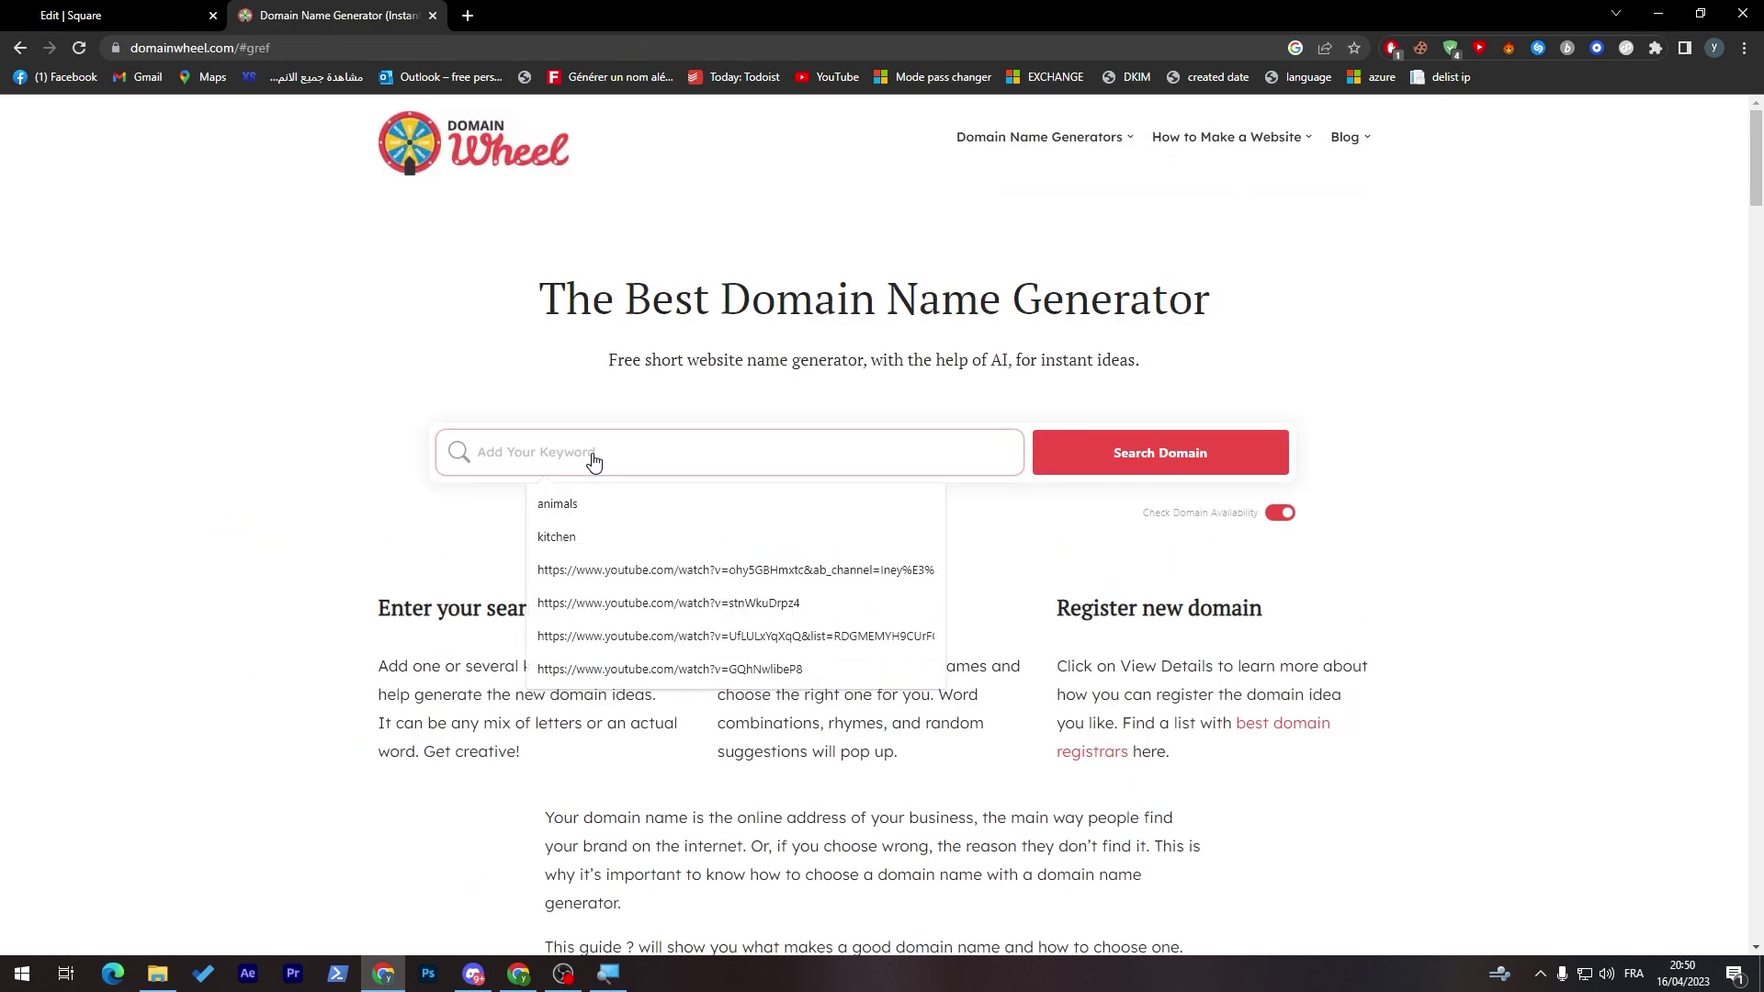
{"action": "type", "text": "ANIMAL"}
{"action": "key", "text": "Down"}
{"action": "key", "text": "Return"}
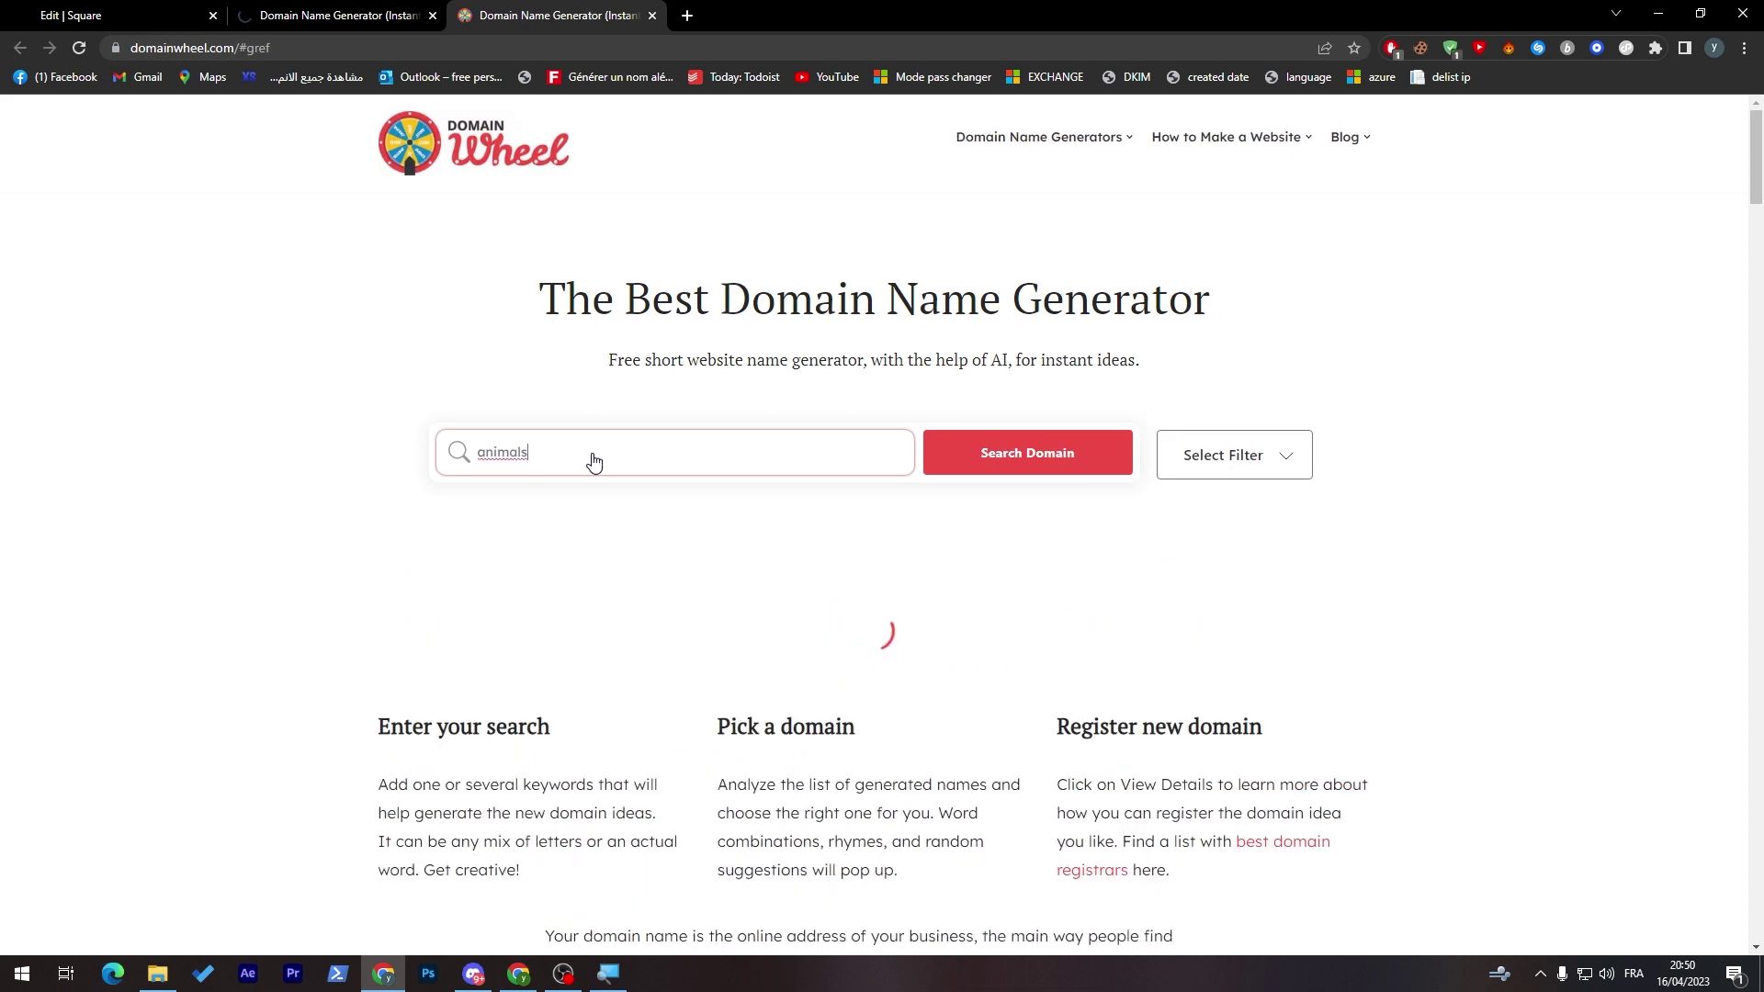
{"action": "scroll", "coordinate": [1705, 394], "scroll_direction": "down", "scroll_amount": 6}
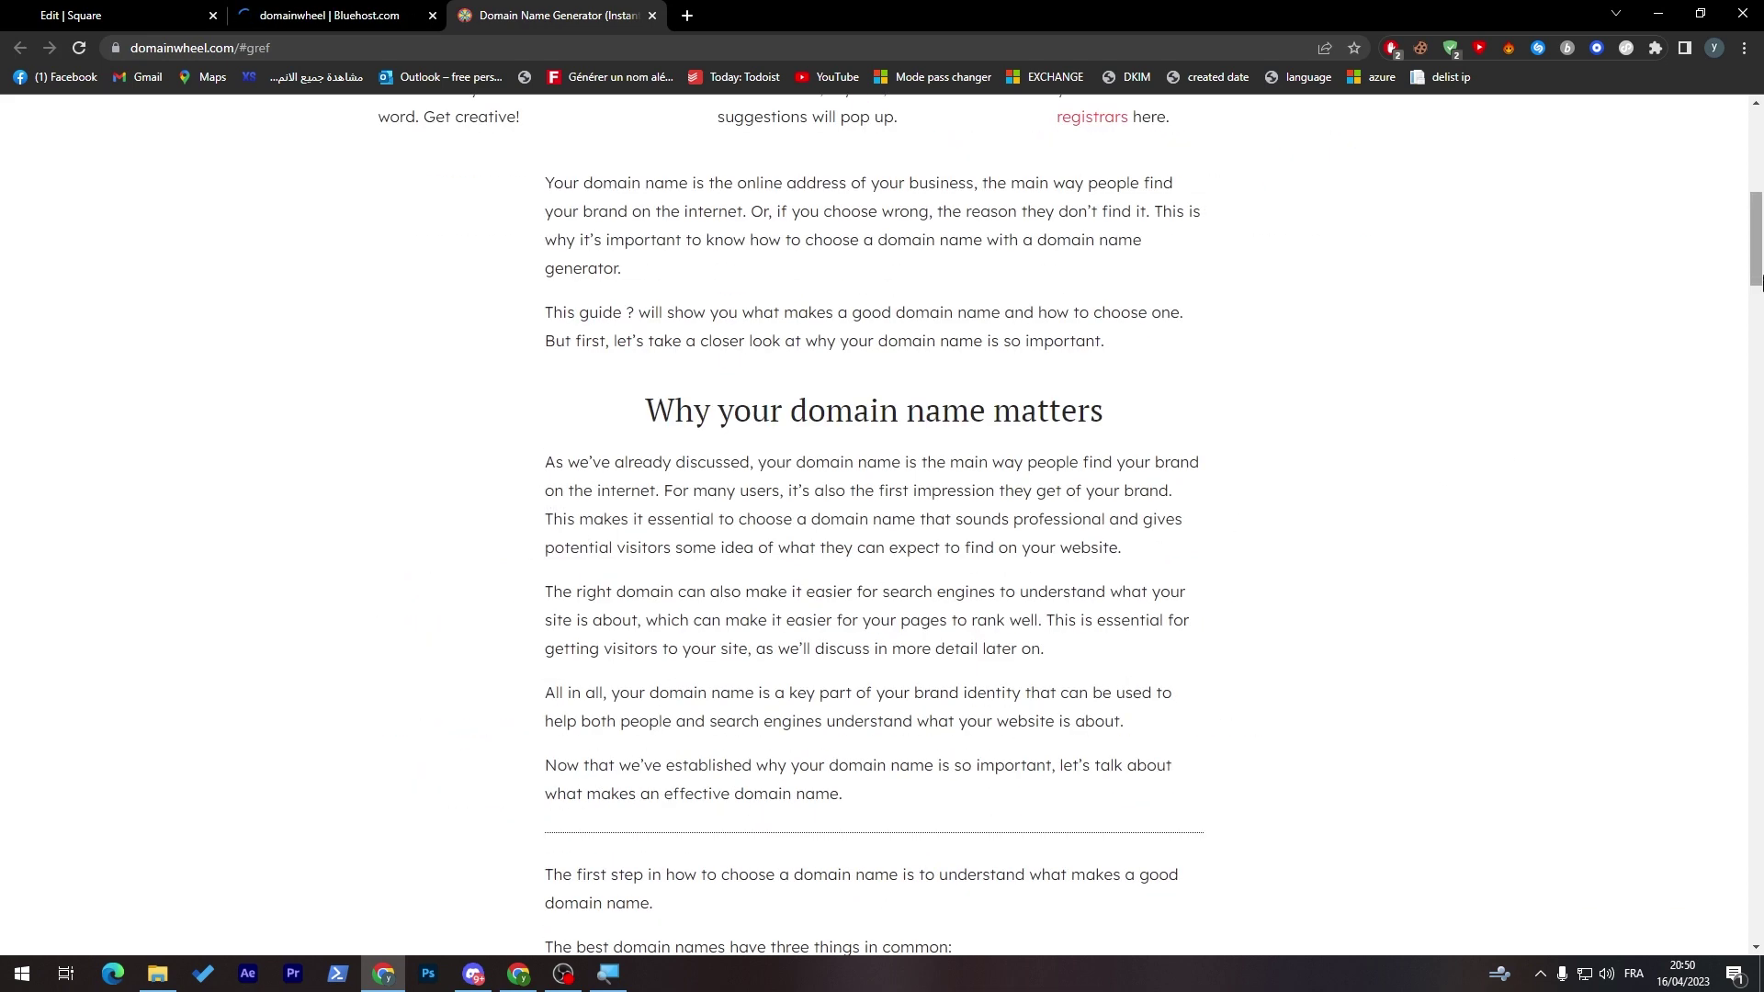
{"action": "scroll", "coordinate": [1704, 394], "scroll_direction": "up", "scroll_amount": 5}
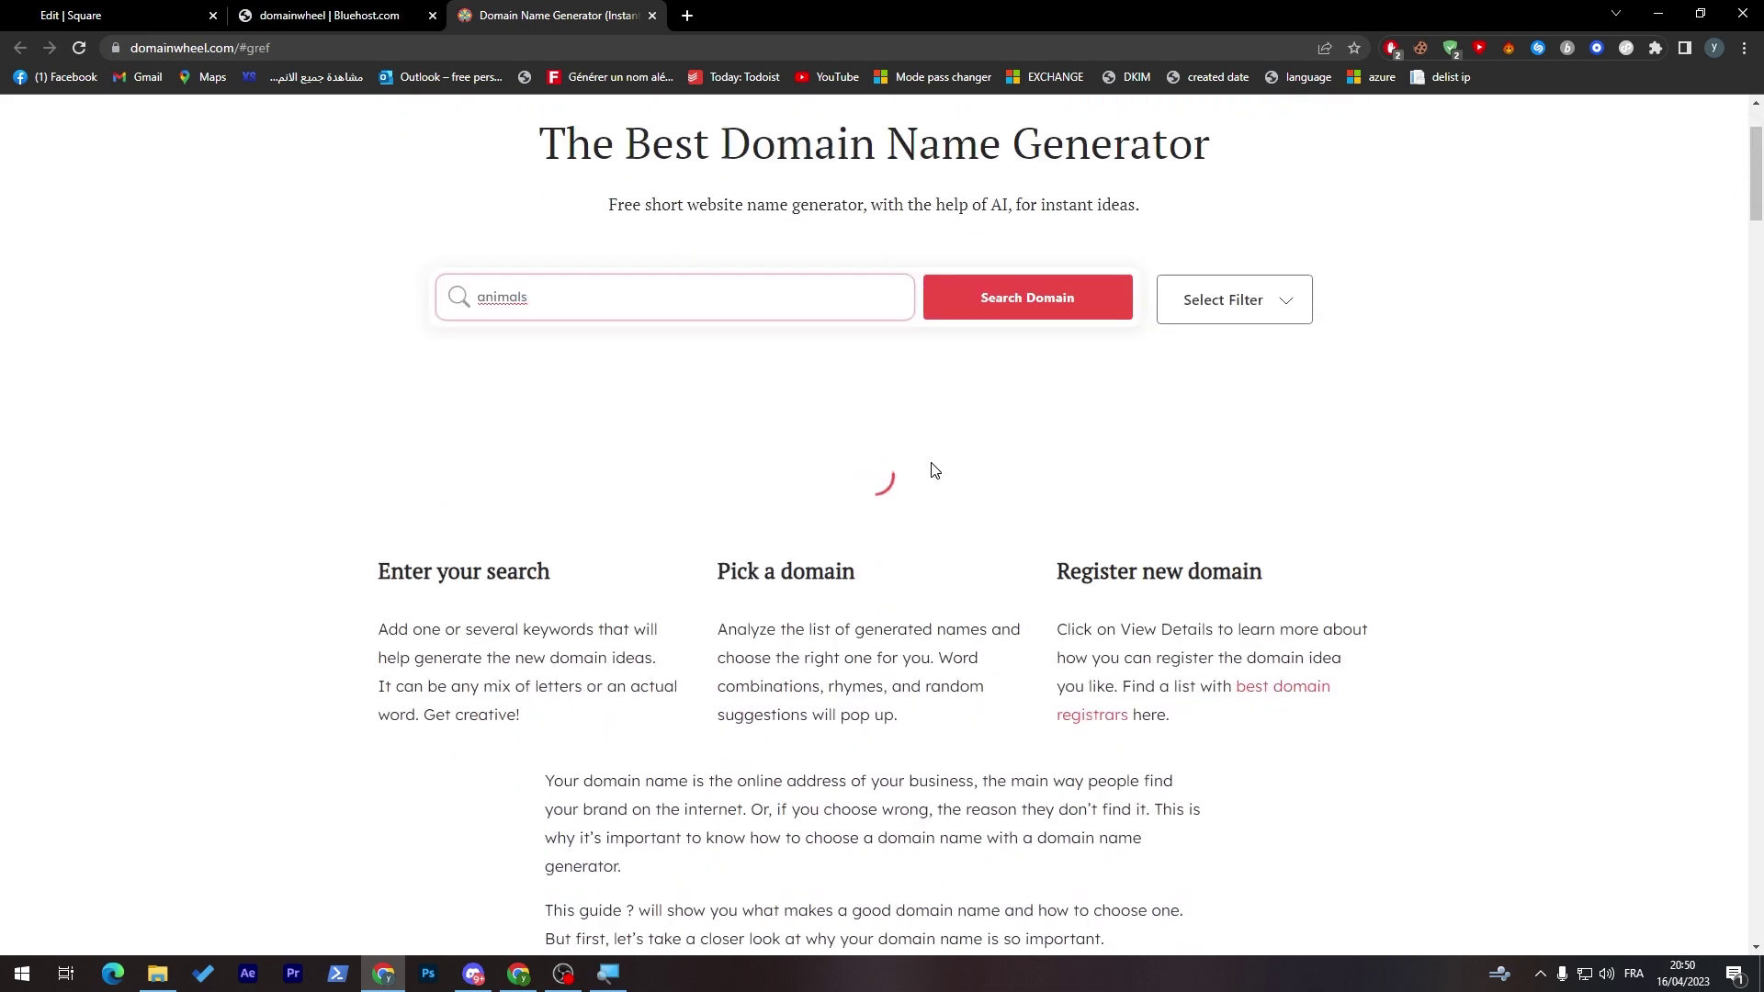
- Retry the animals search, close the generator and hosting tabs, and return to Weebly
{"action": "left_click", "coordinate": [1019, 316]}
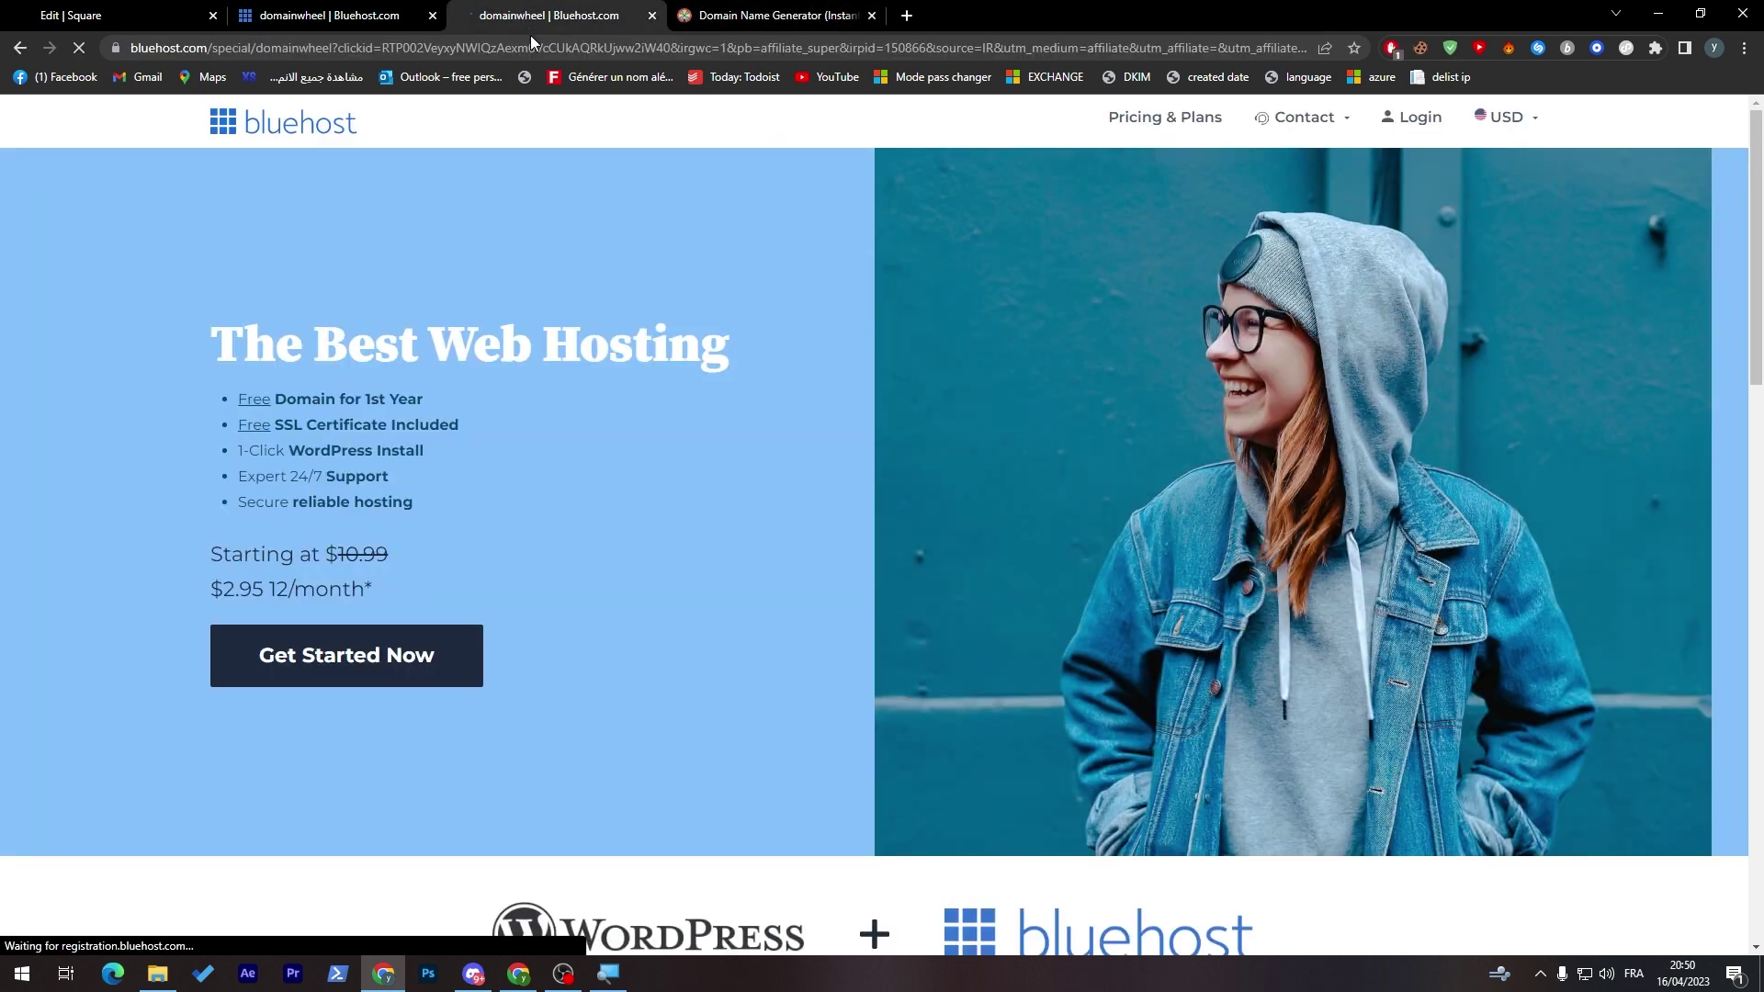
{"action": "left_click", "coordinate": [744, 16]}
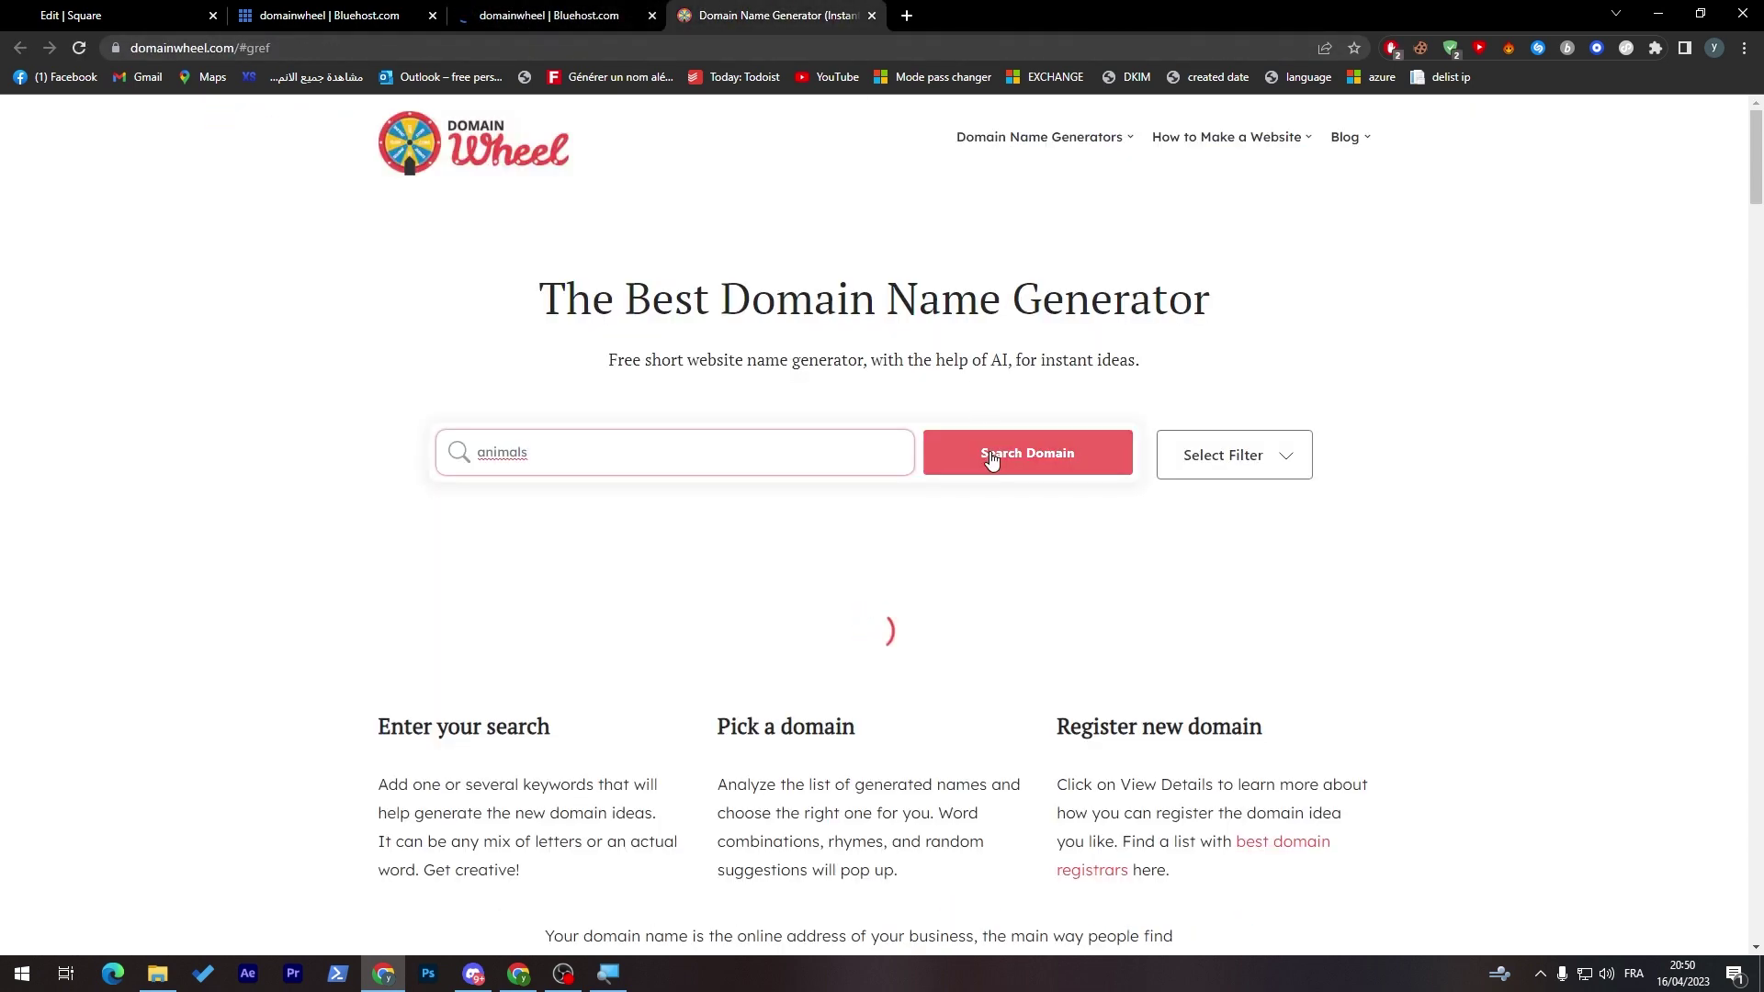
{"action": "left_click", "coordinate": [1026, 452]}
{"action": "left_click", "coordinate": [1027, 452]}
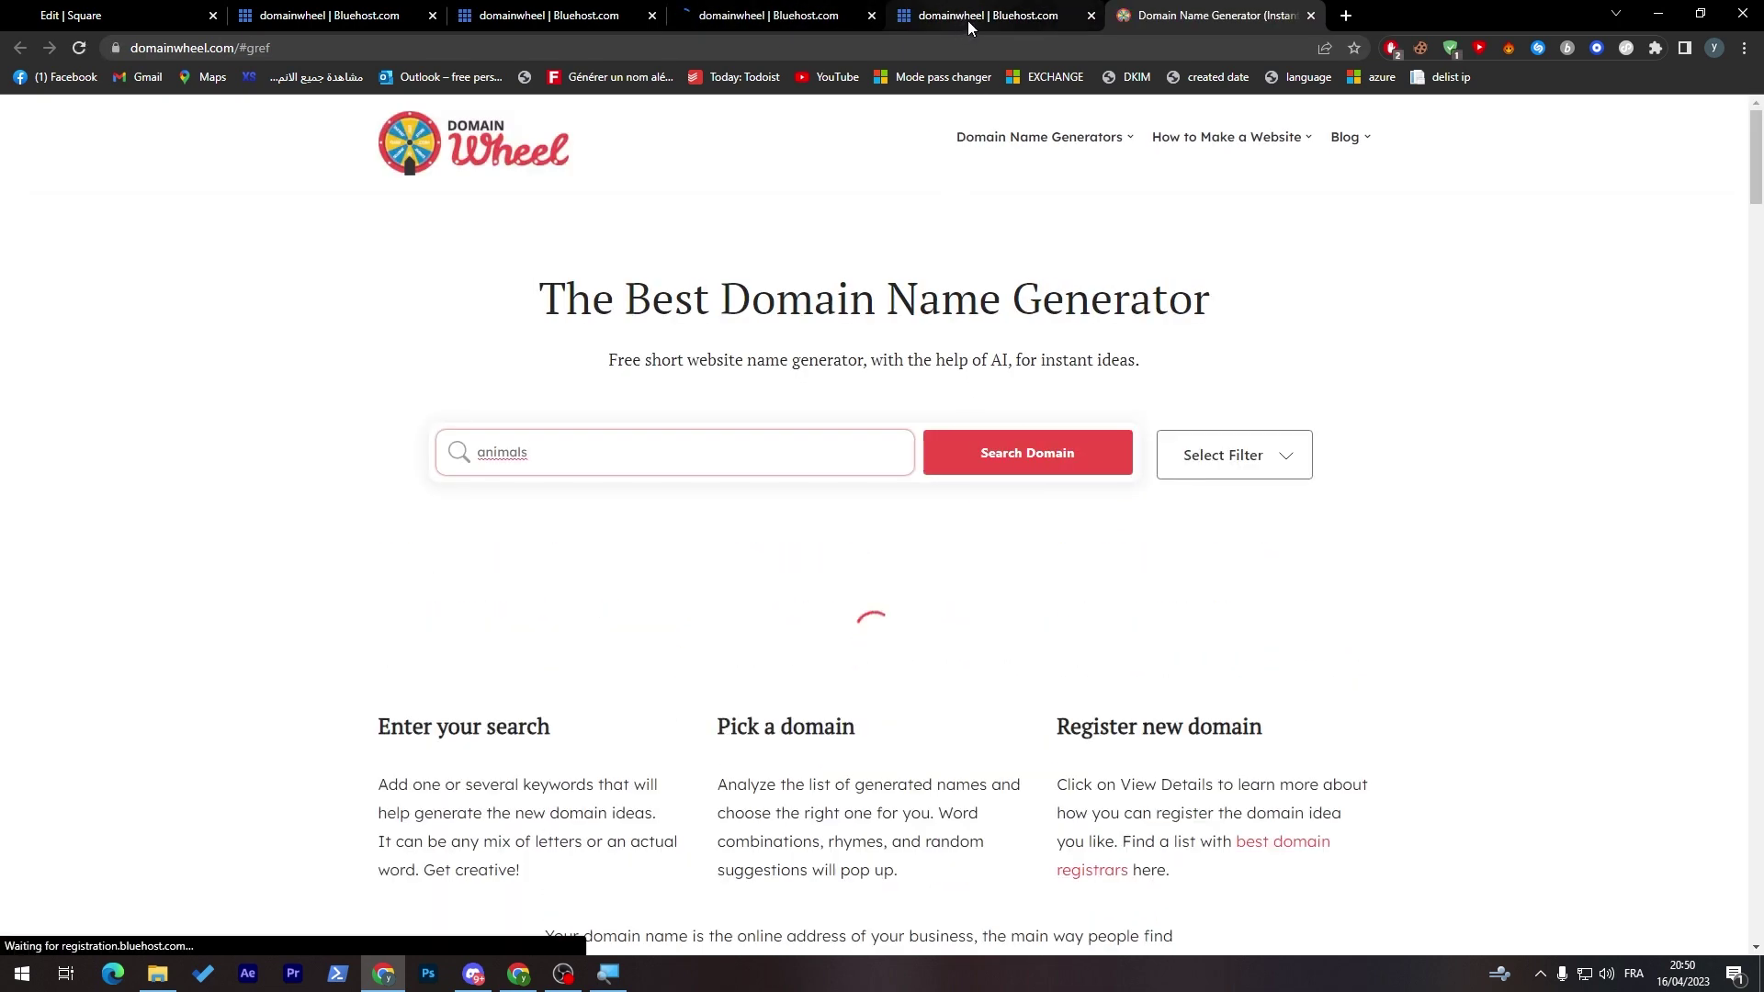
{"action": "left_click", "coordinate": [967, 21]}
{"action": "left_click", "coordinate": [1096, 14]}
{"action": "key", "text": "ctrl+w"}
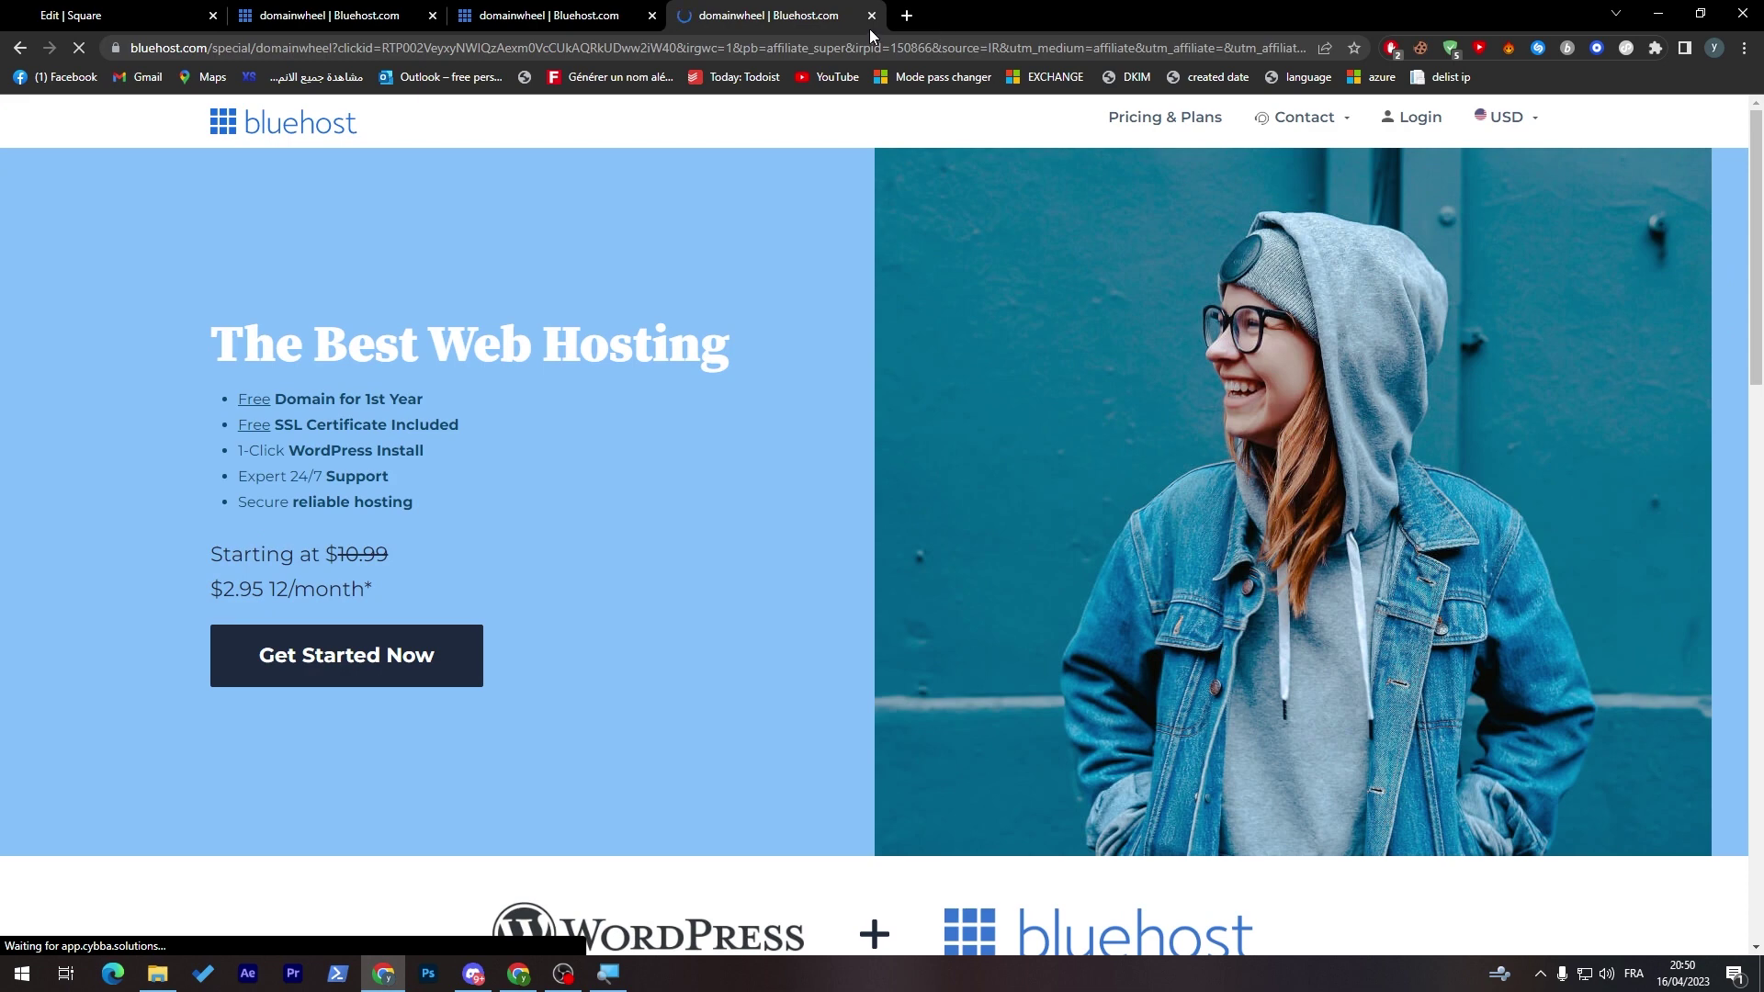
{"action": "left_click", "coordinate": [870, 15]}
{"action": "left_click", "coordinate": [113, 14]}
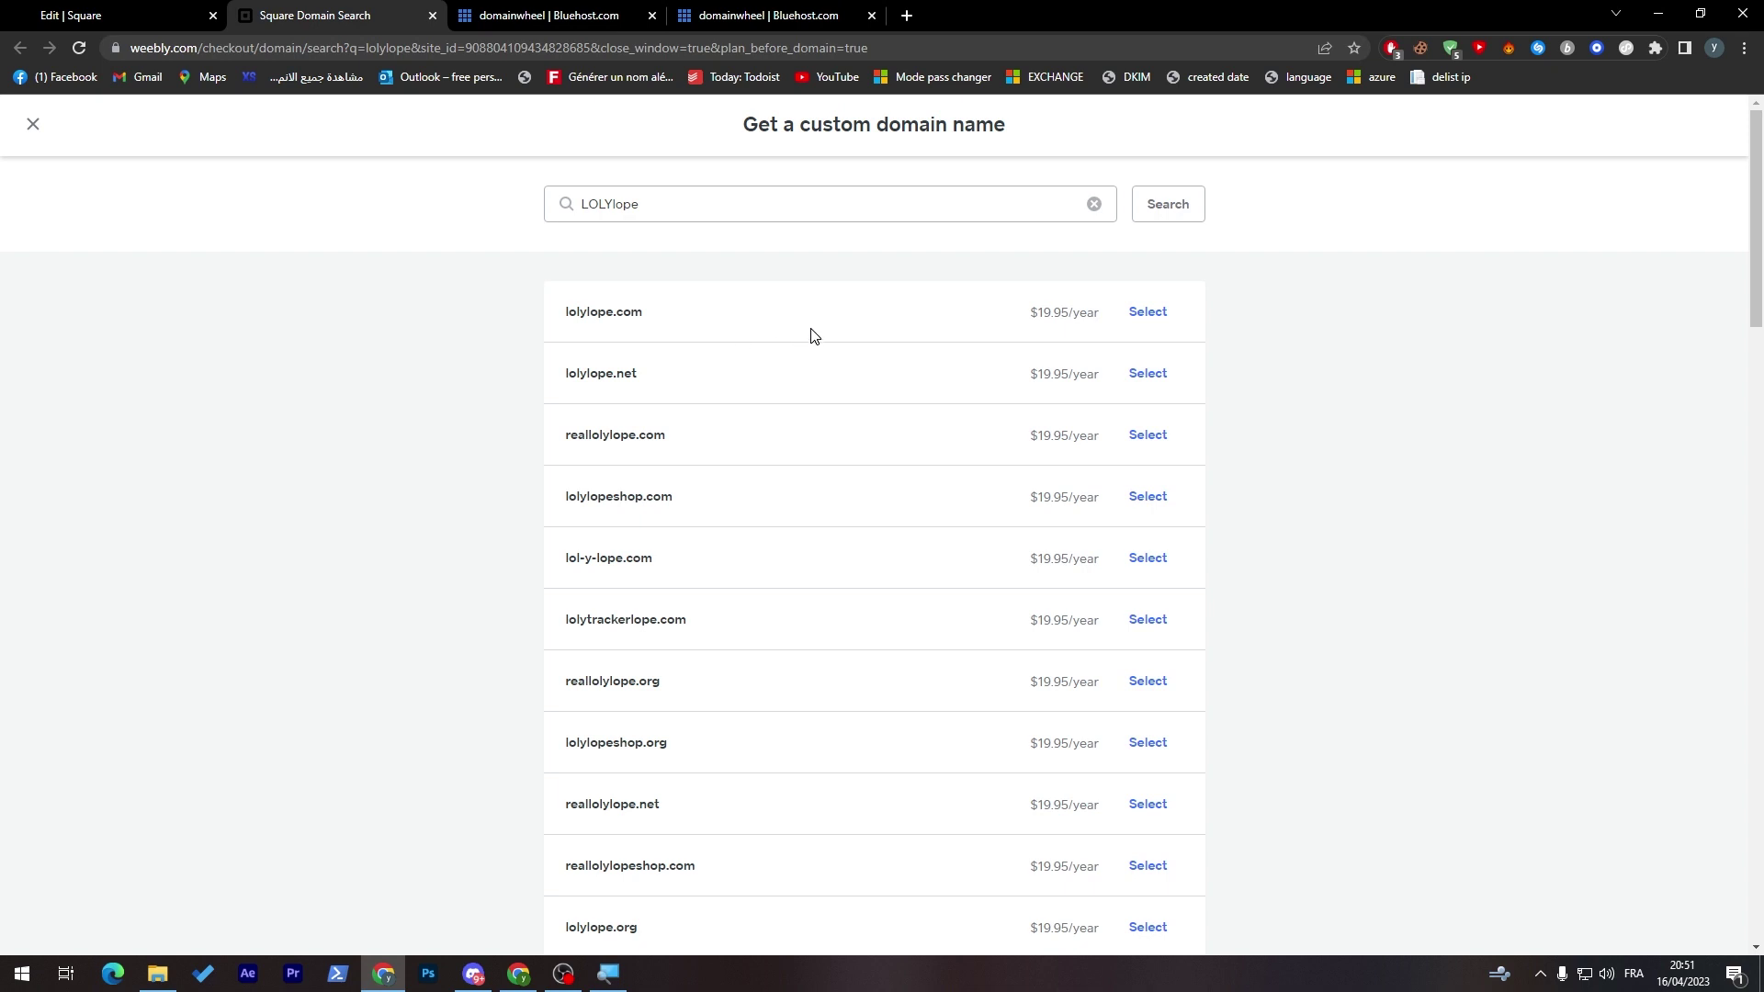
- Select the lolylope.com domain name in the LOLYlope search results
{"action": "triple_click", "coordinate": [1065, 312]}
{"action": "double_click", "coordinate": [604, 312]}
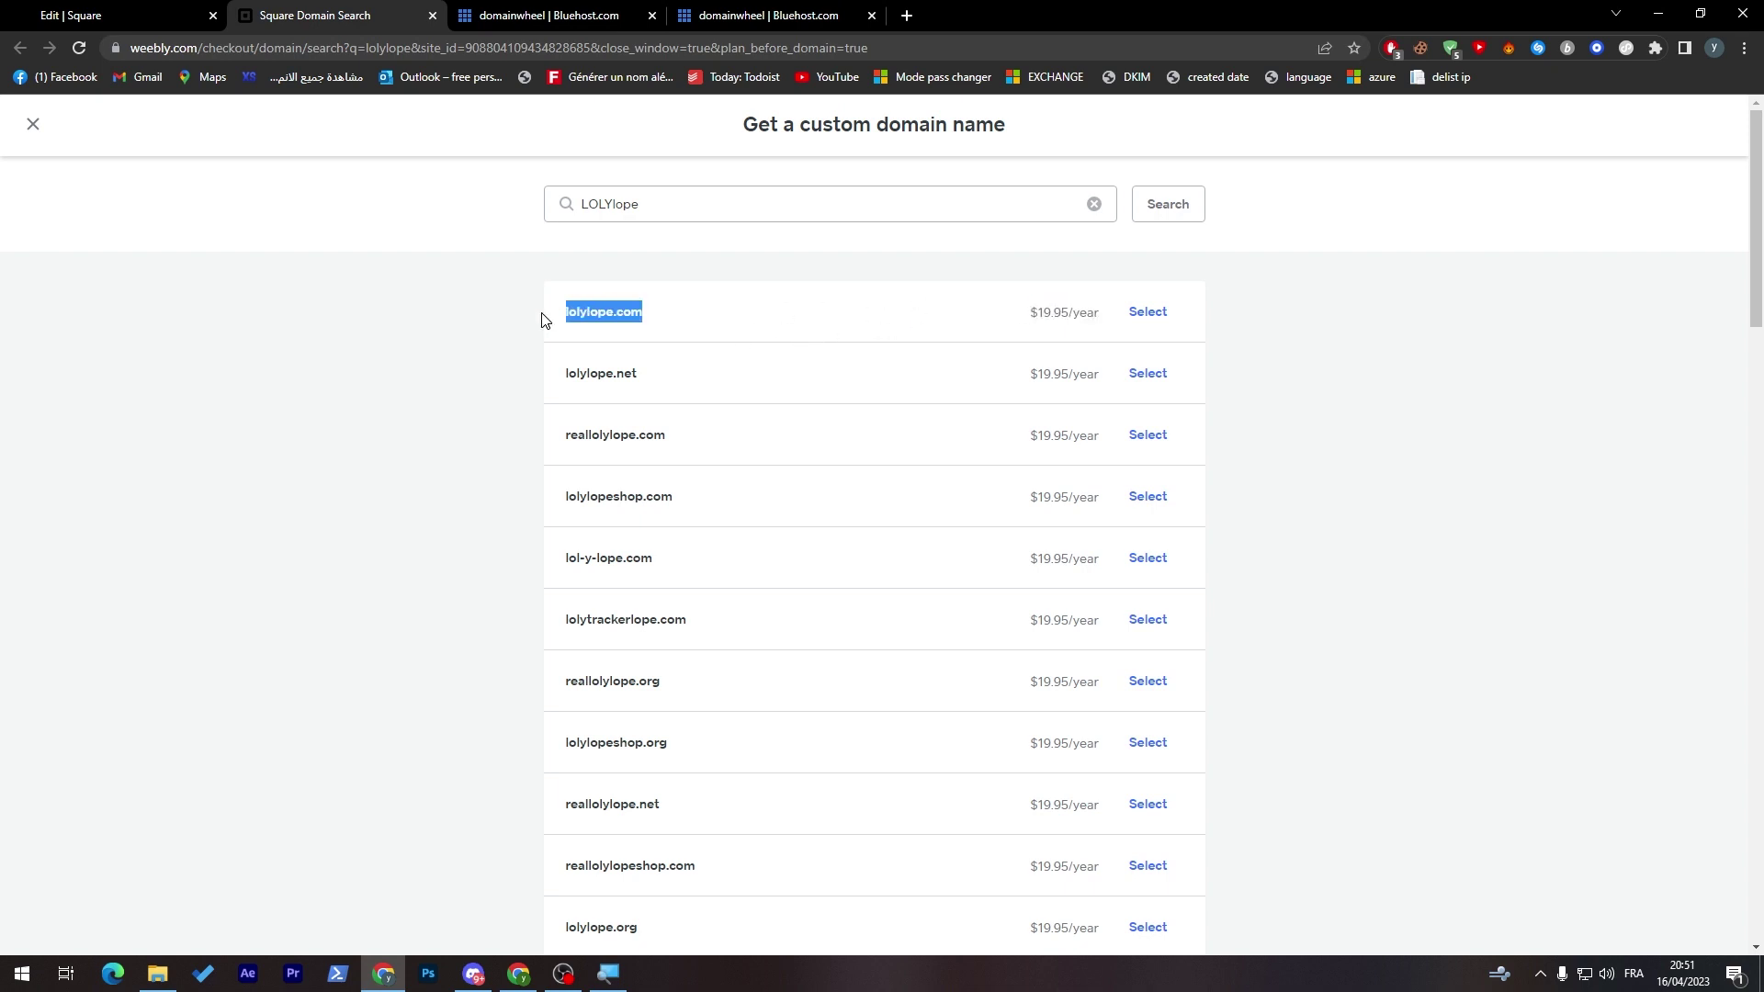
{"action": "left_click", "coordinate": [545, 320]}
{"action": "left_click_drag", "start_coordinate": [642, 311], "coordinate": [565, 311]}
- Close the leftover Bluehost hosting tabs
{"action": "left_click", "coordinate": [531, 15]}
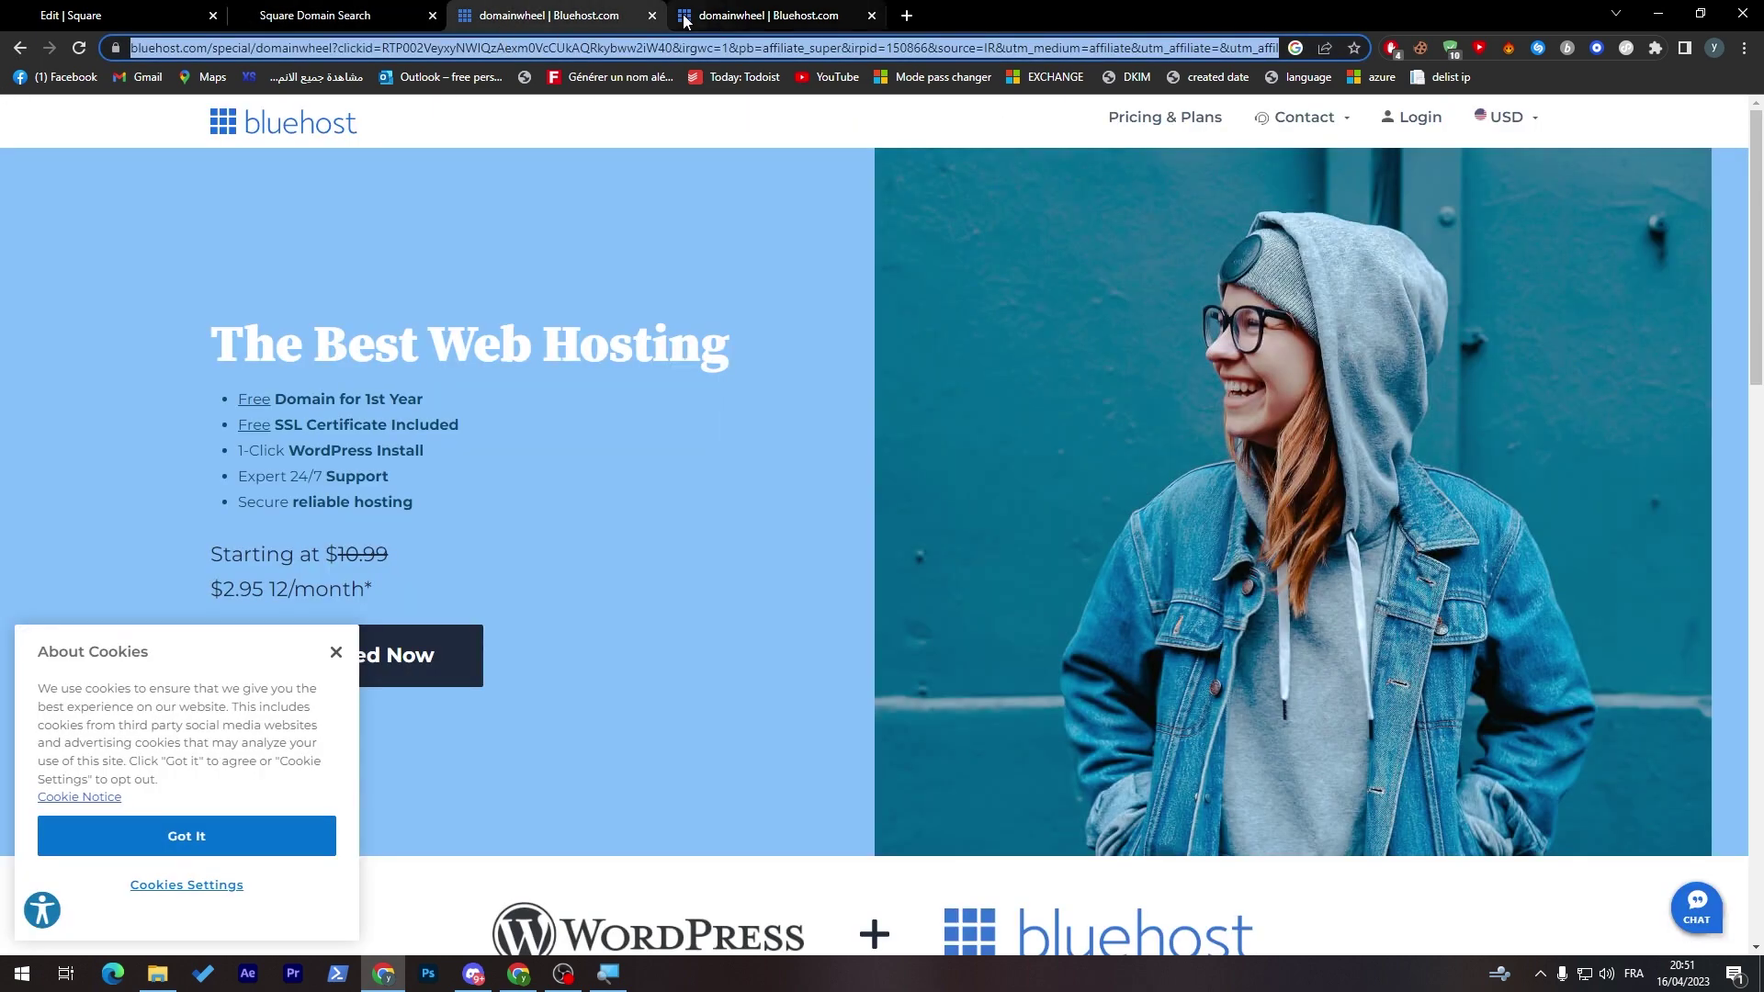
{"action": "left_click", "coordinate": [650, 15]}
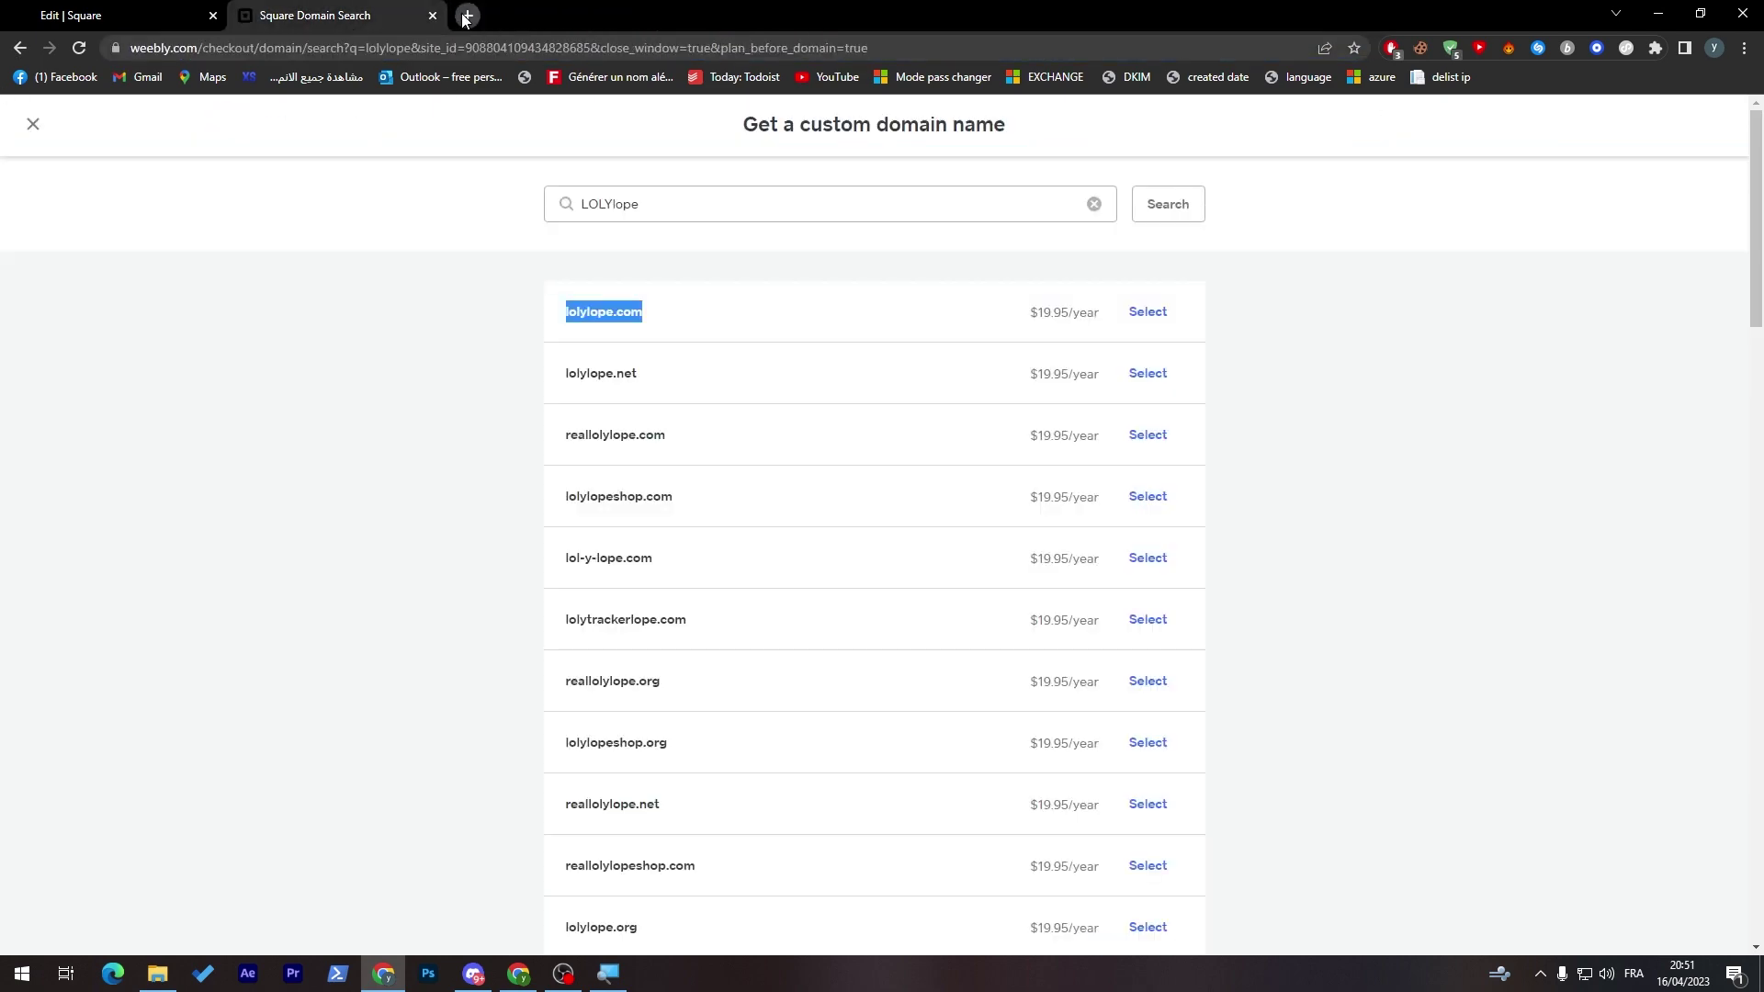
{"action": "left_click", "coordinate": [465, 16]}
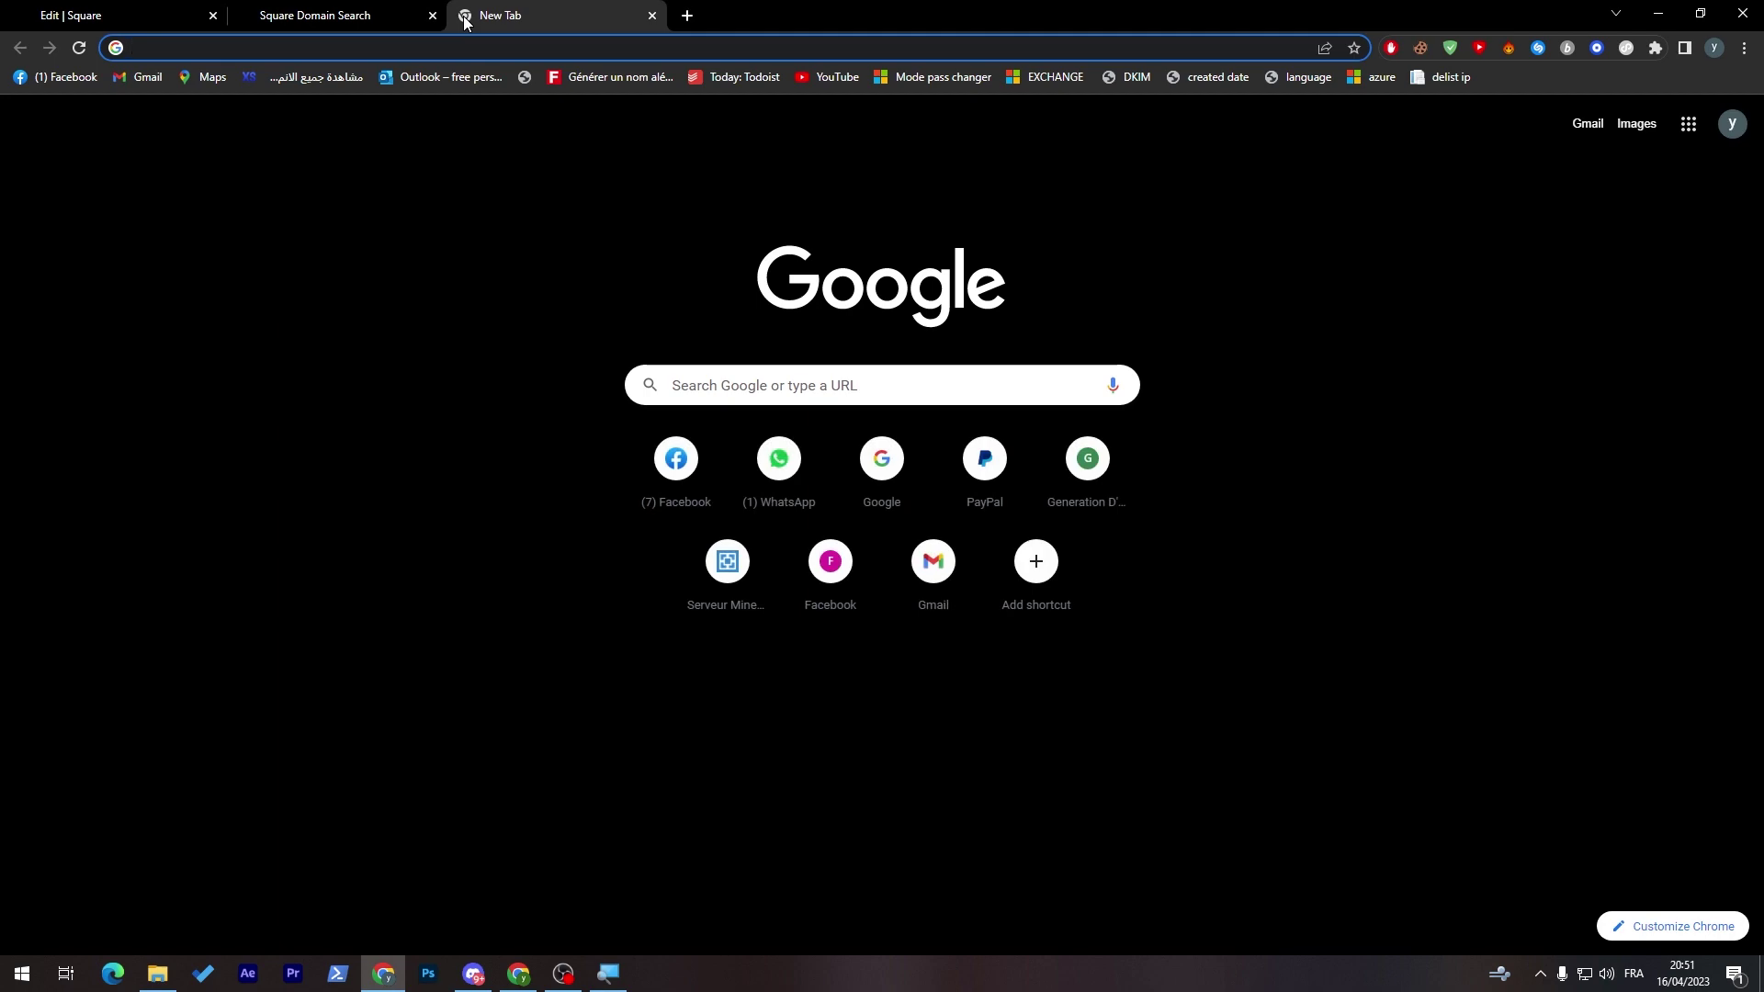
{"action": "type", "text": "godd"}
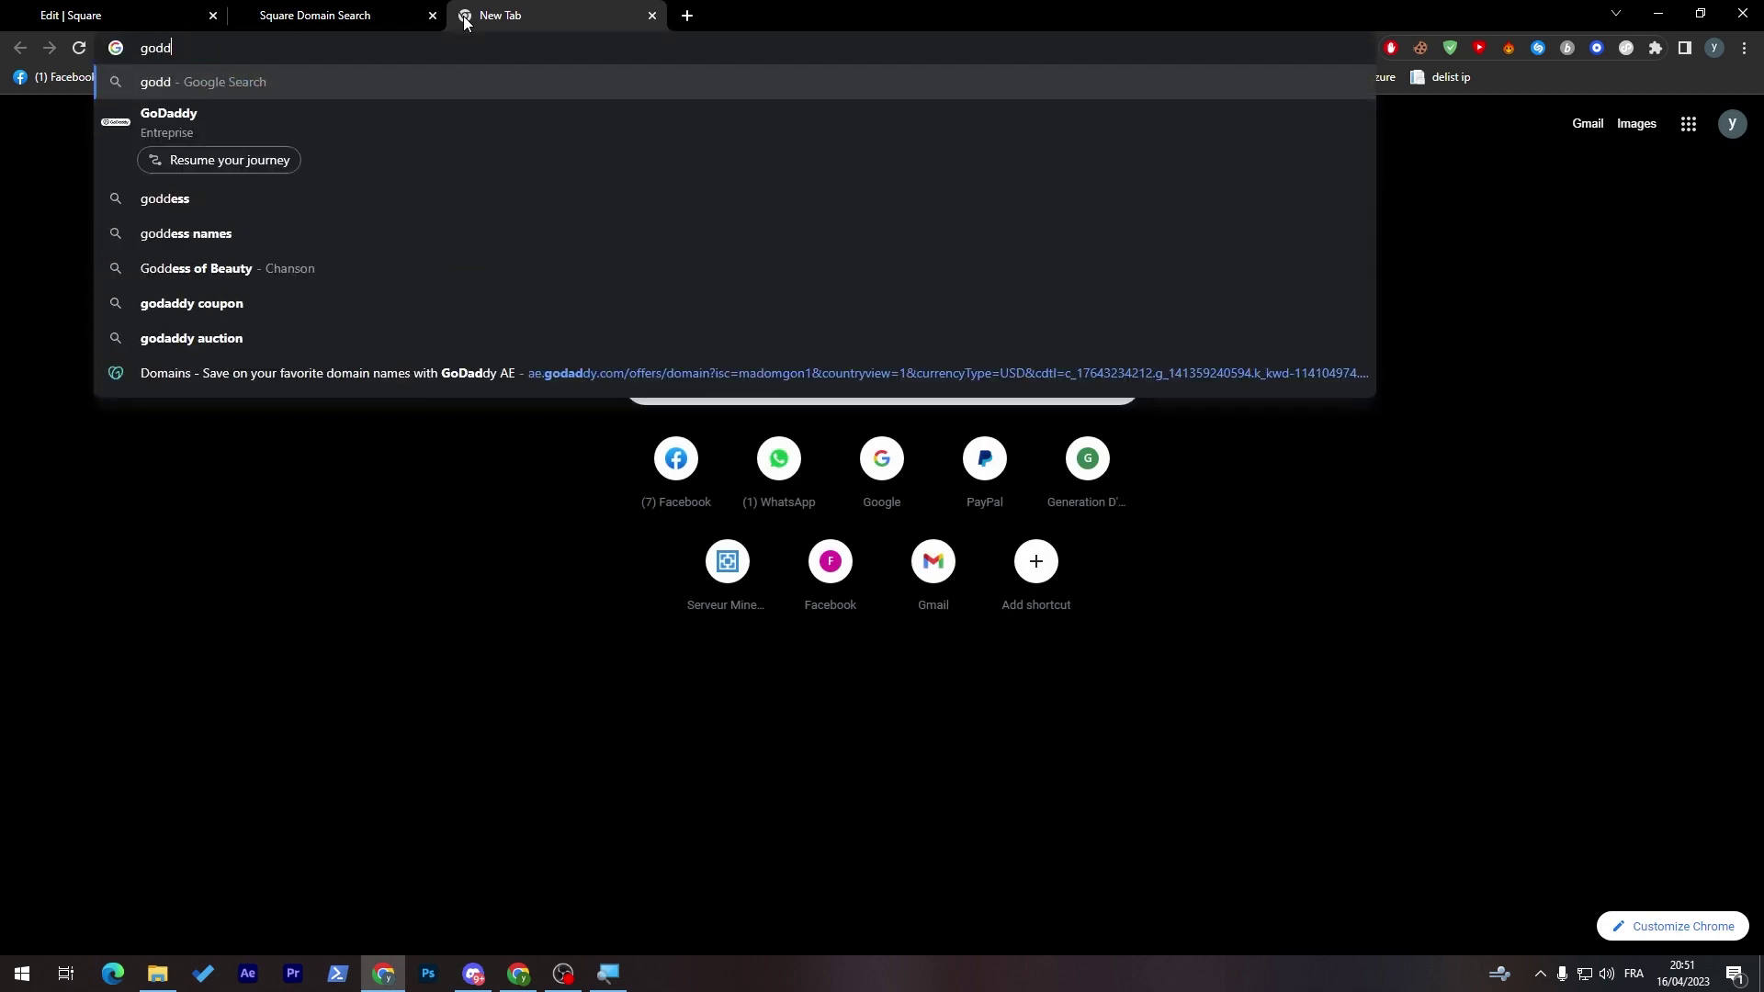
- Search Google for GoDaddy and open its United Kingdom English domain search site
{"action": "key", "text": "Down"}
{"action": "key", "text": "Return"}
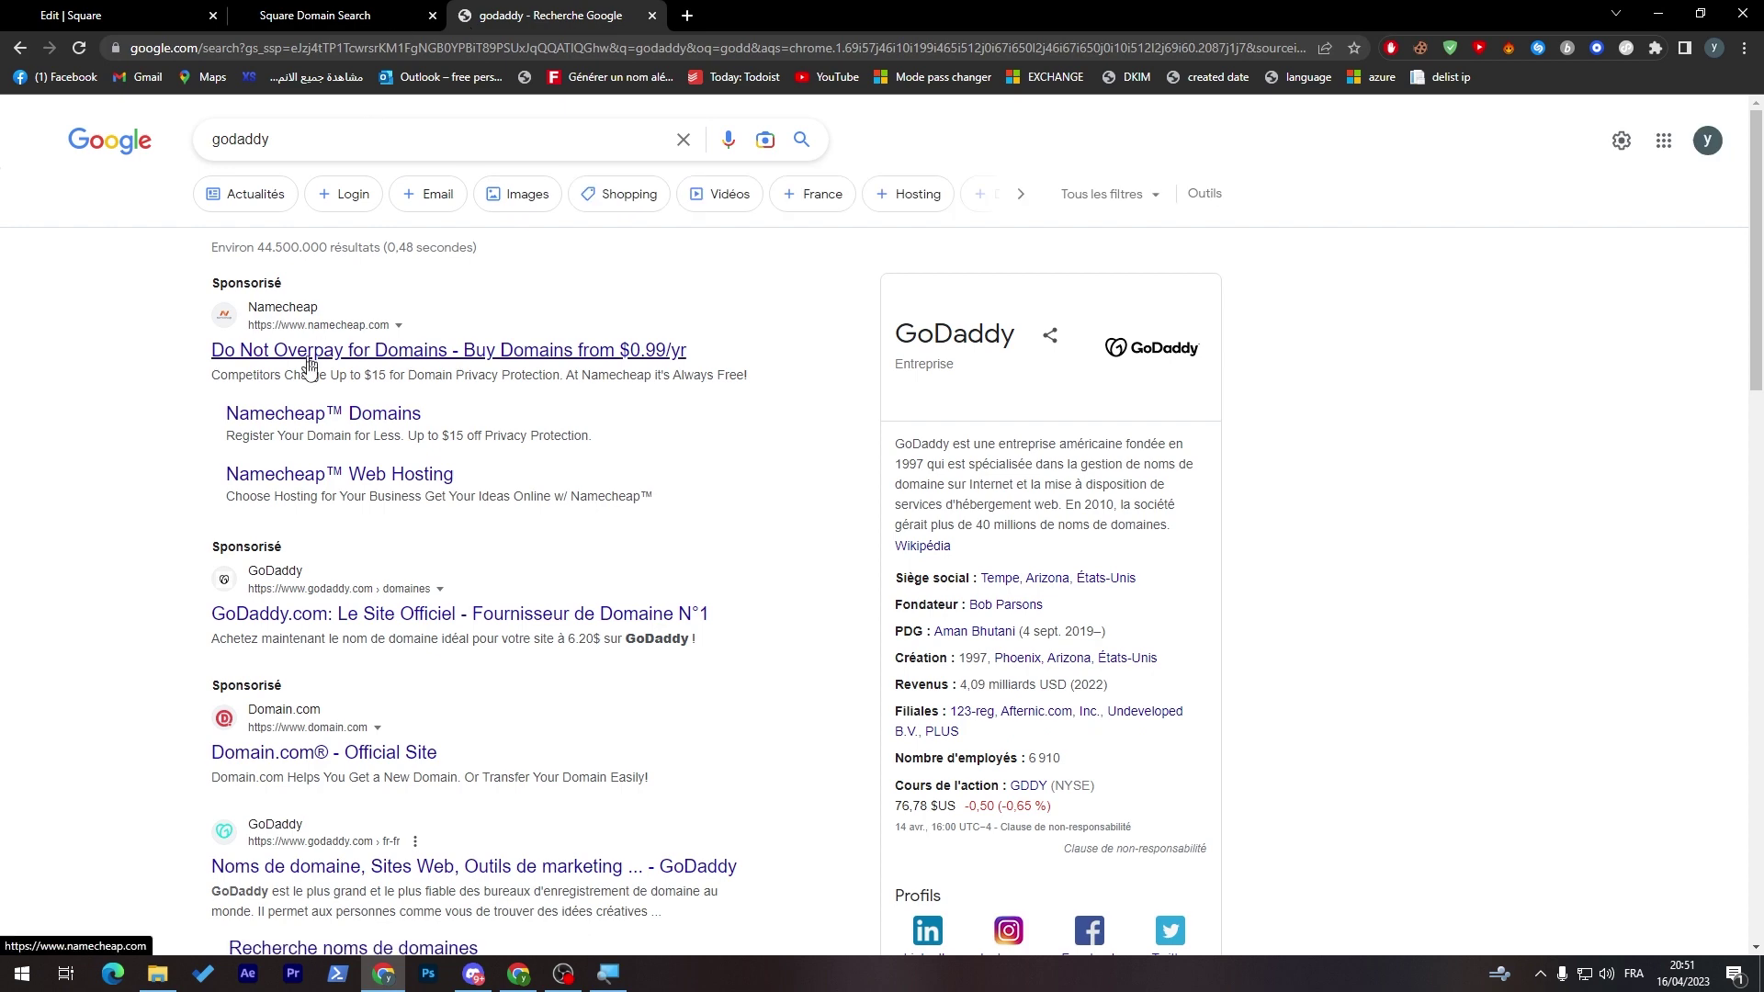
{"action": "left_click", "coordinate": [294, 622]}
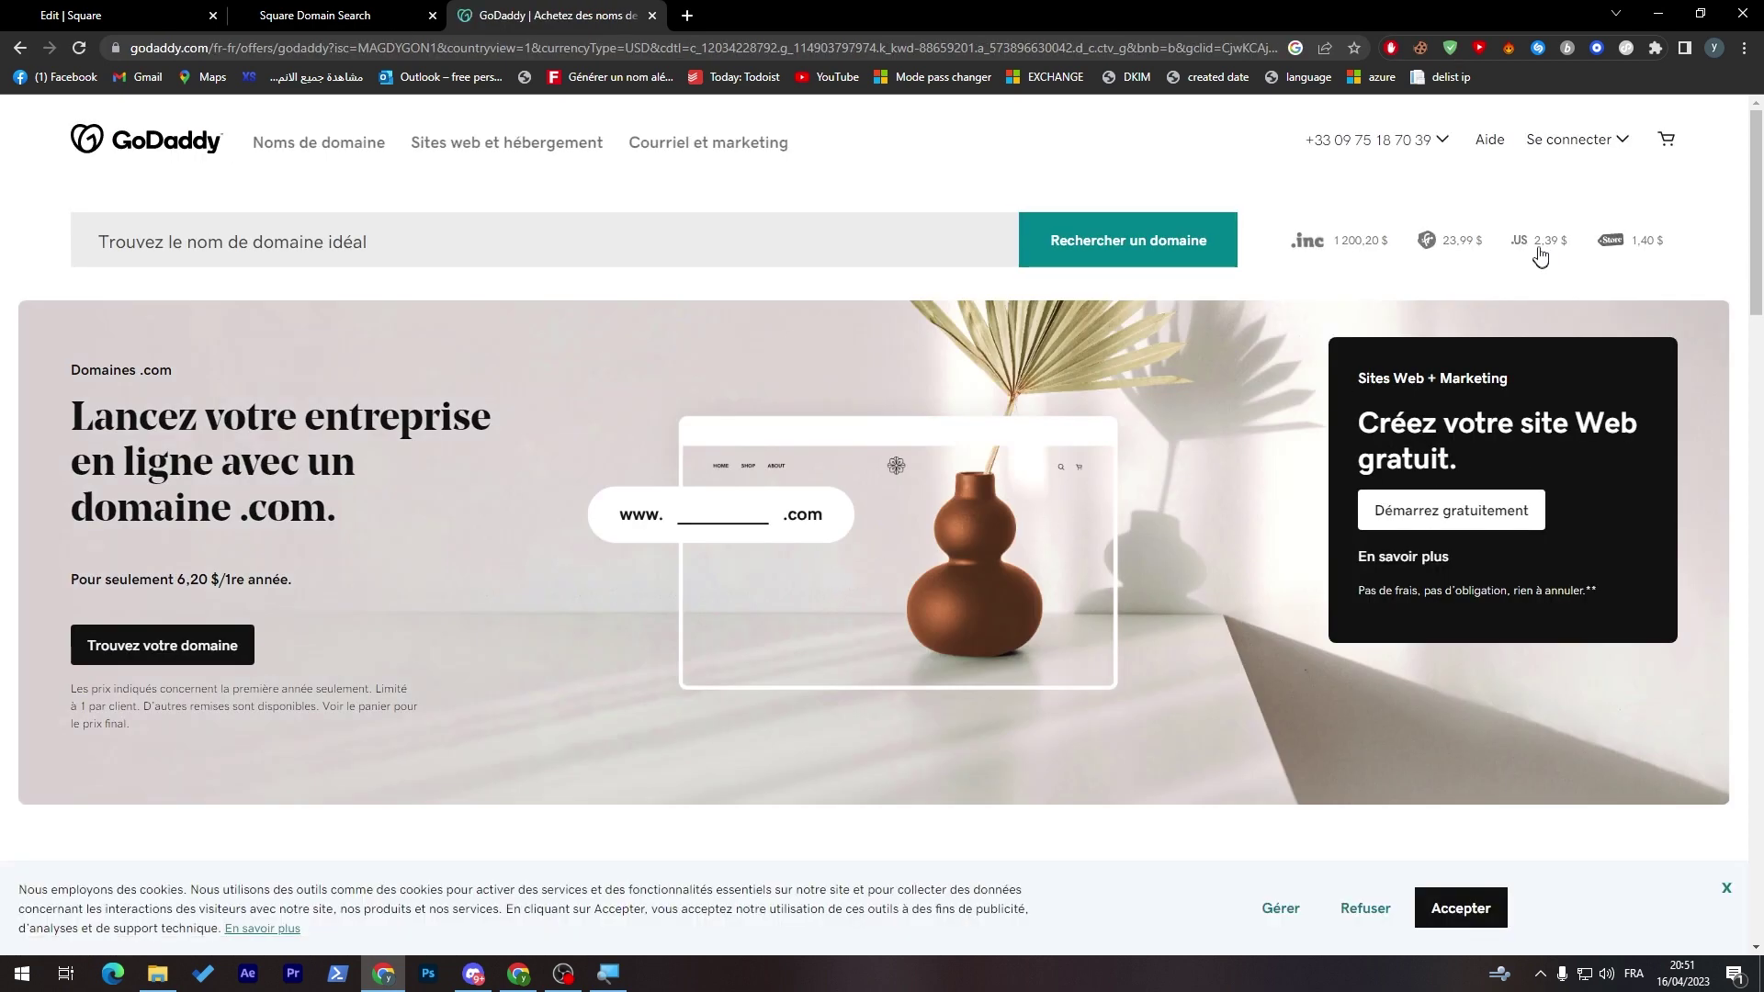
{"action": "left_click_drag", "start_coordinate": [1755, 207], "coordinate": [1751, 875]}
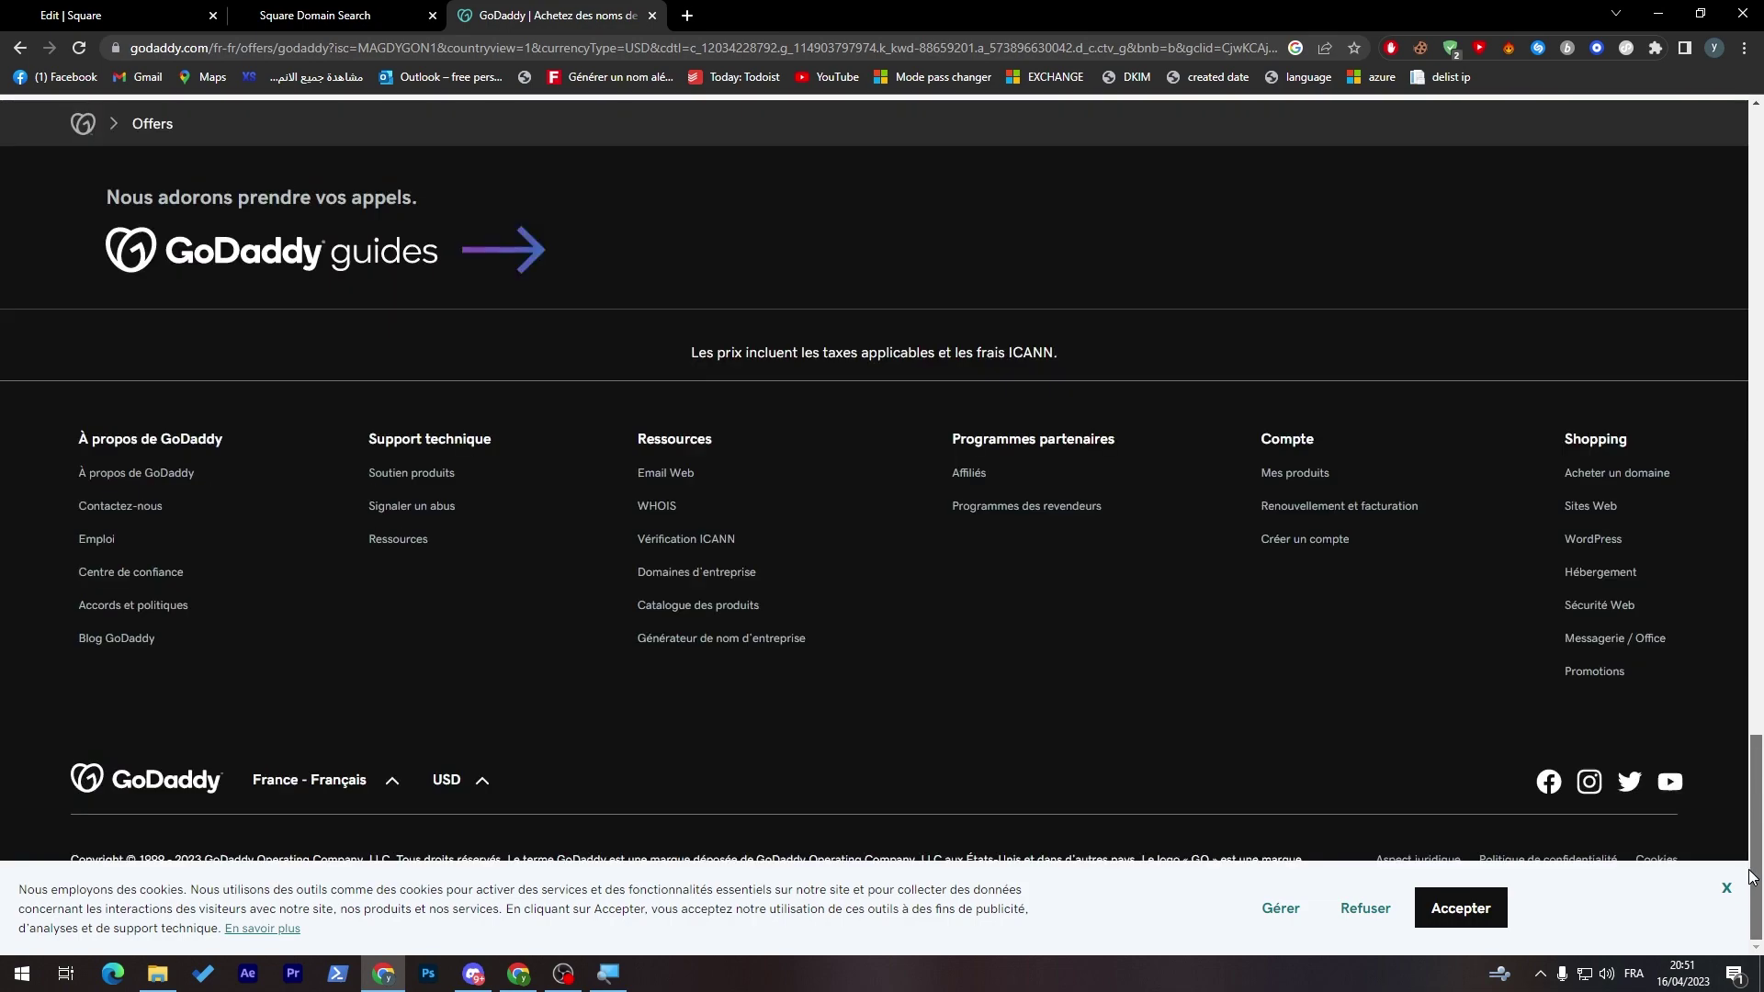
{"action": "left_click", "coordinate": [362, 780]}
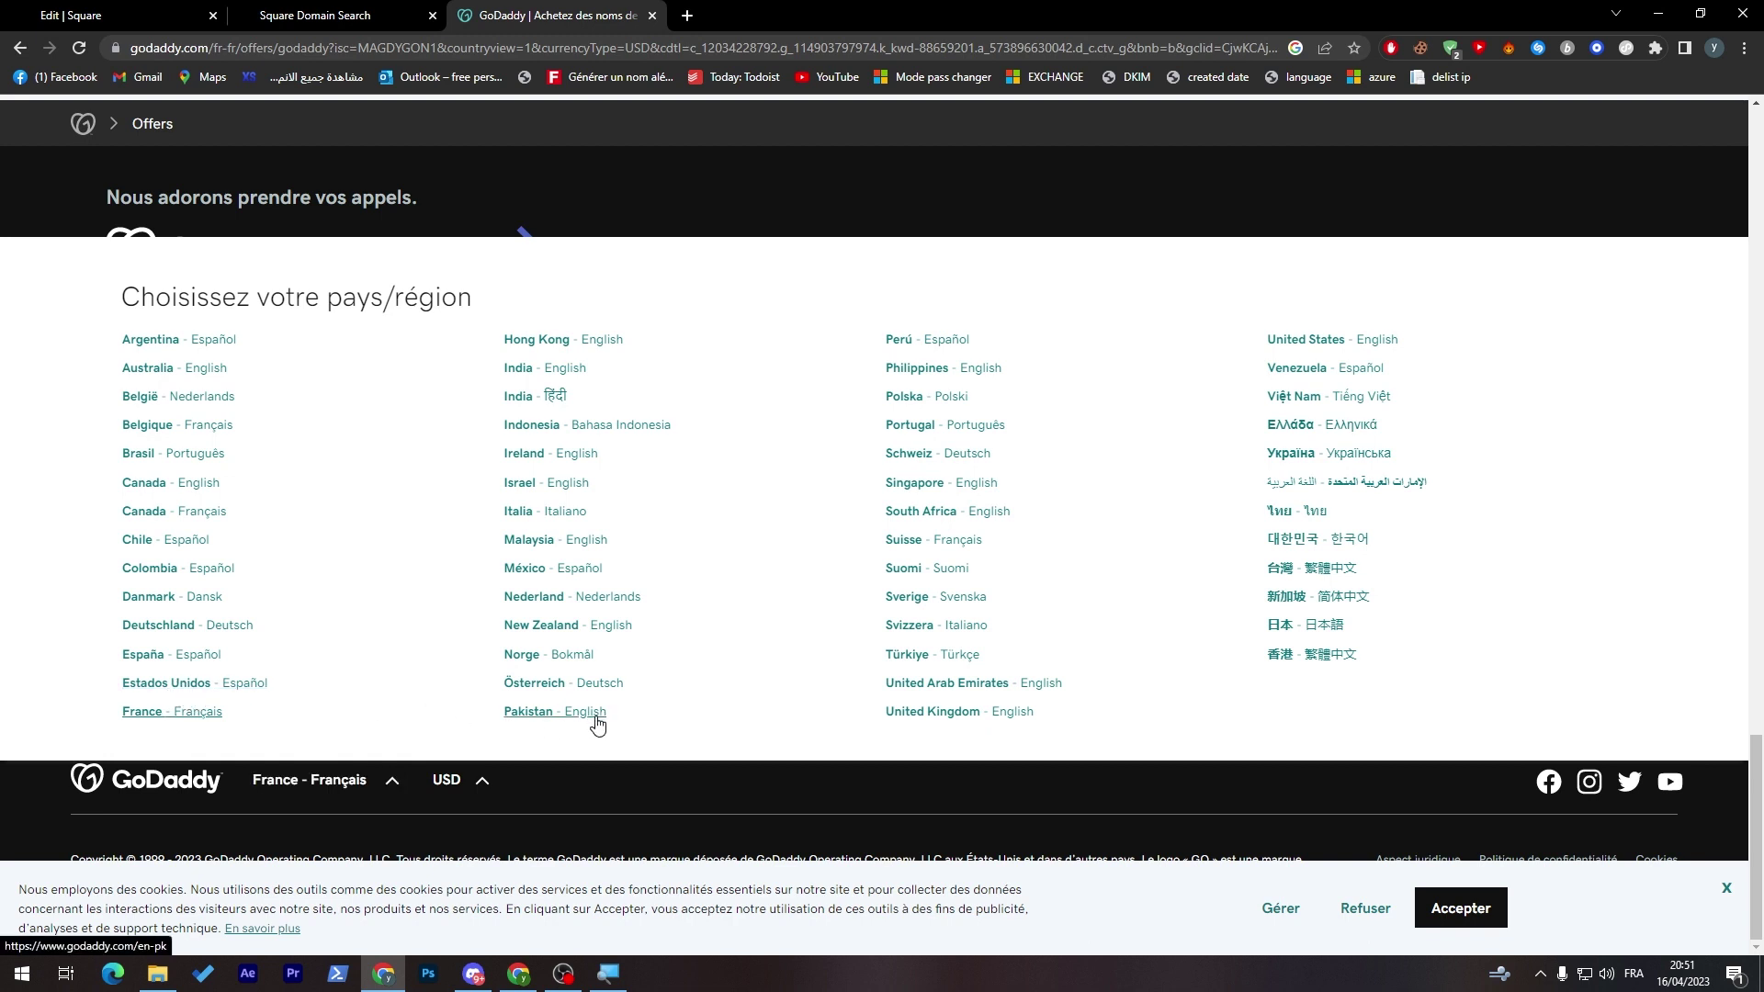
{"action": "left_click", "coordinate": [1006, 713]}
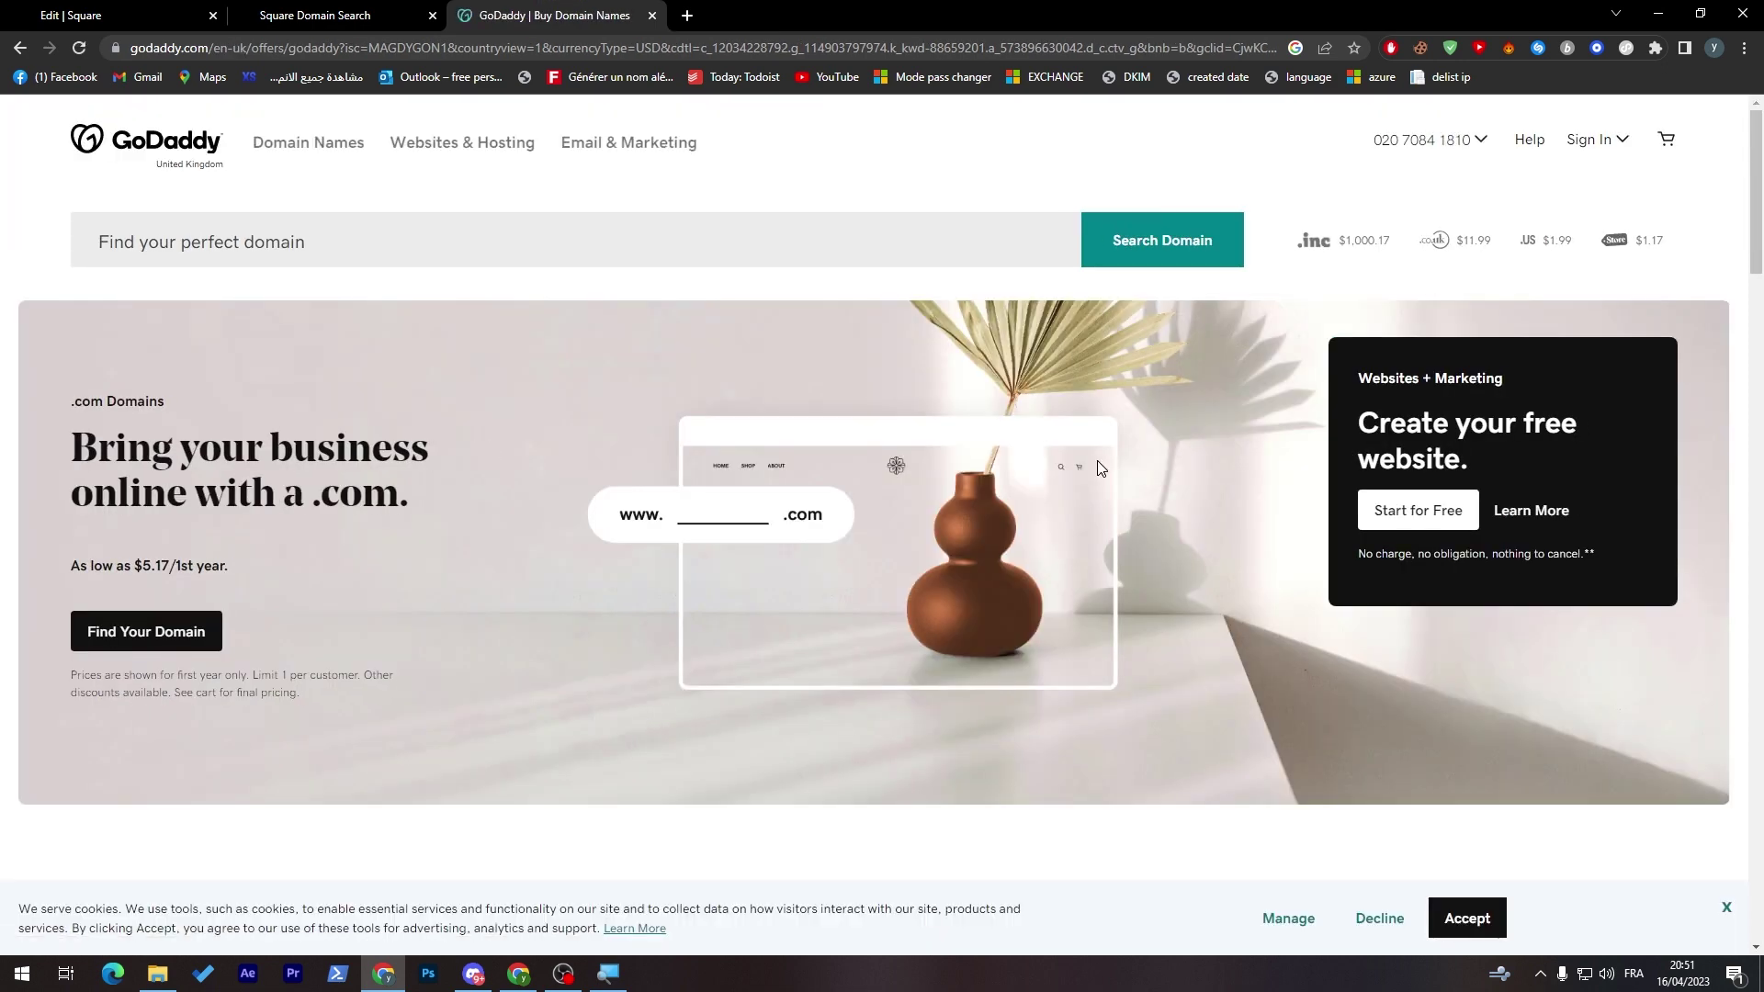
{"action": "left_click", "coordinate": [665, 241]}
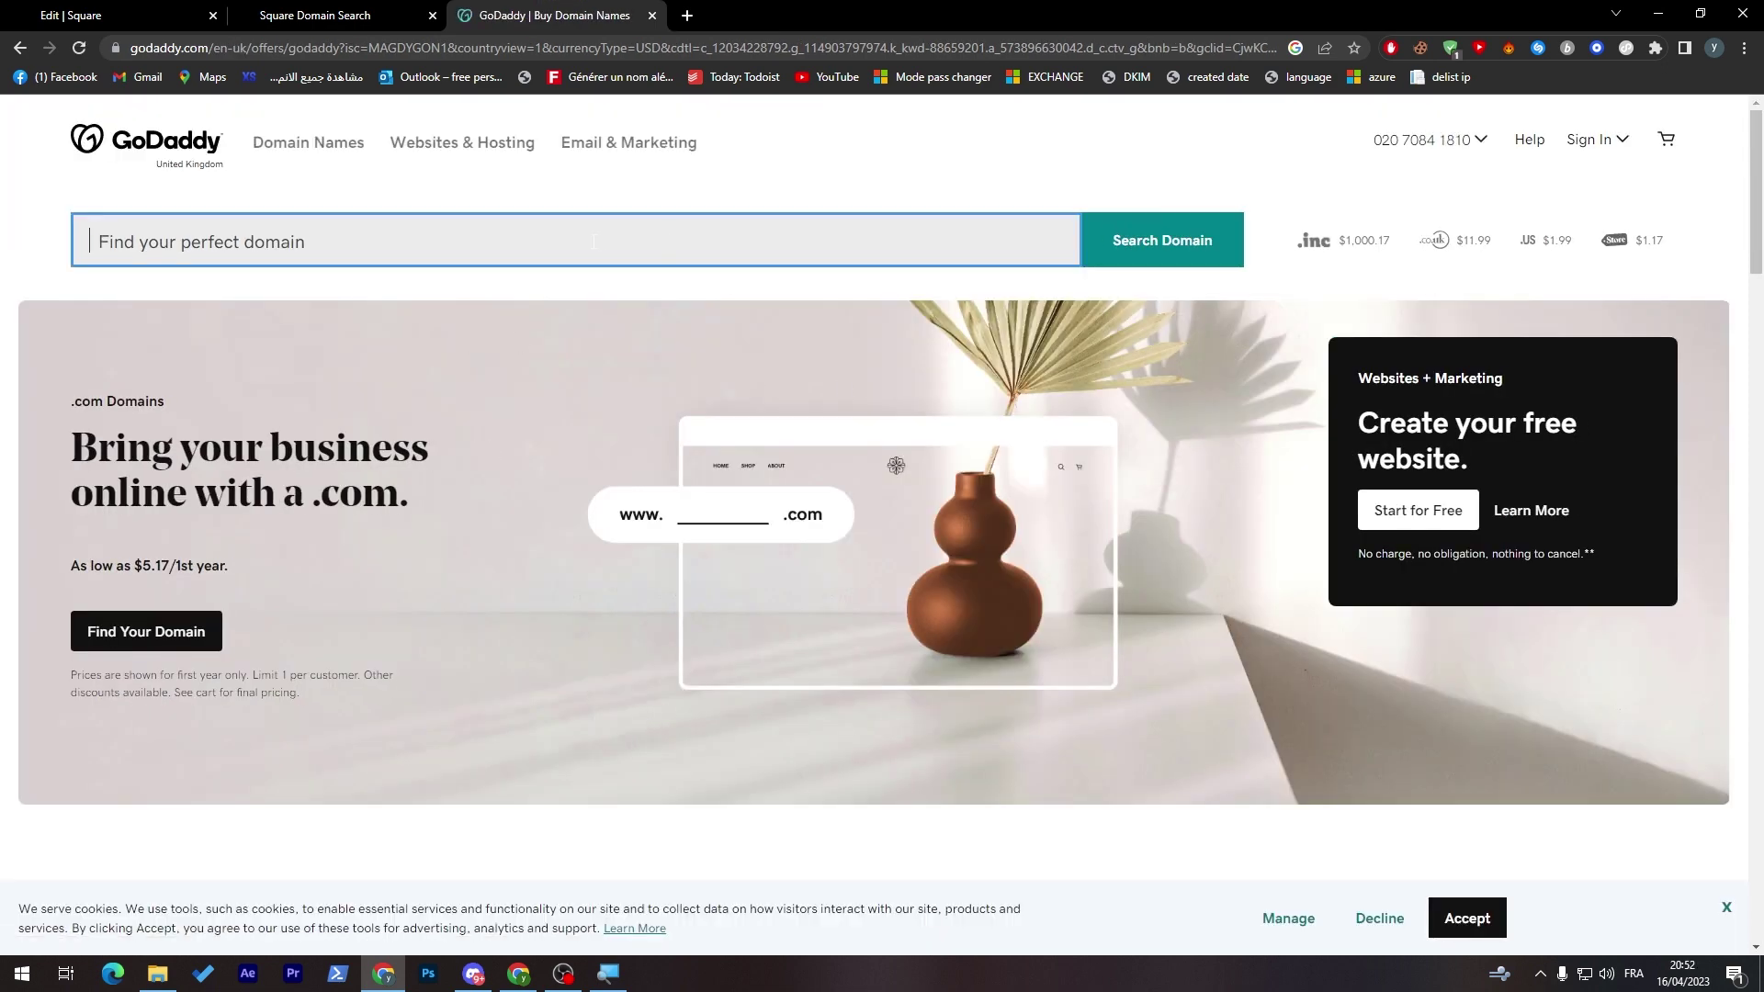
{"action": "type", "text": "lolylope"}
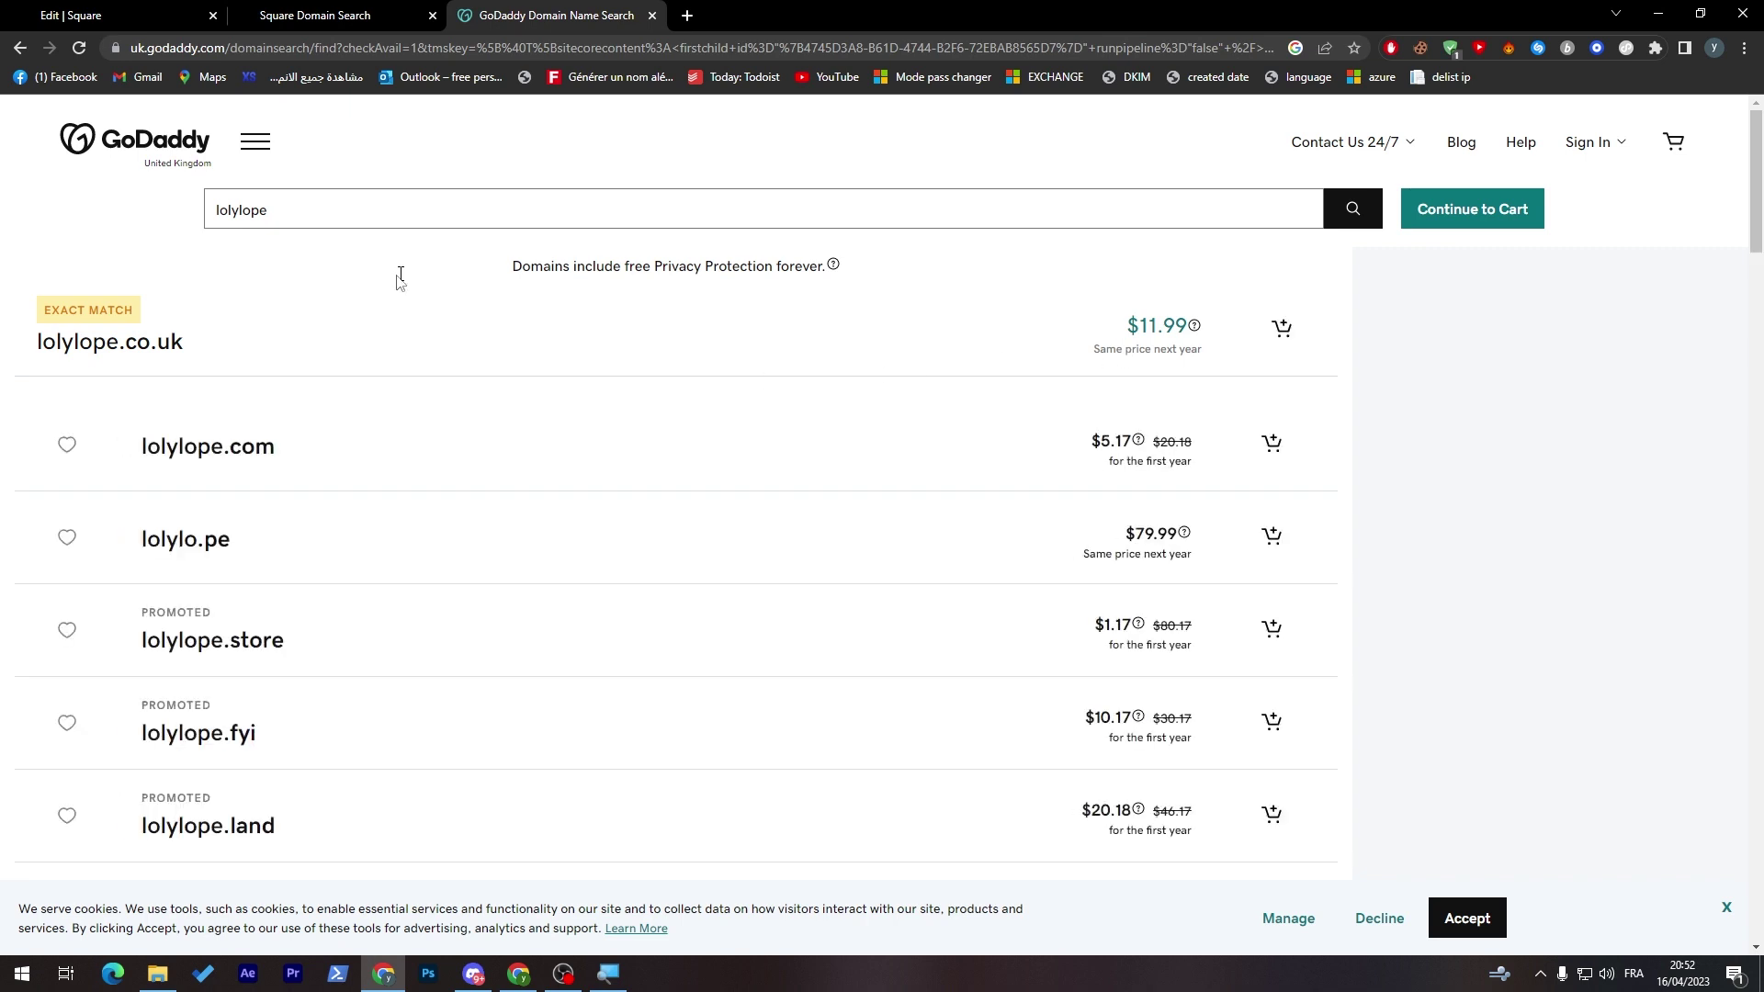
- Check Square's lolylope.com price of $19.95/year
{"action": "left_click", "coordinate": [82, 15]}
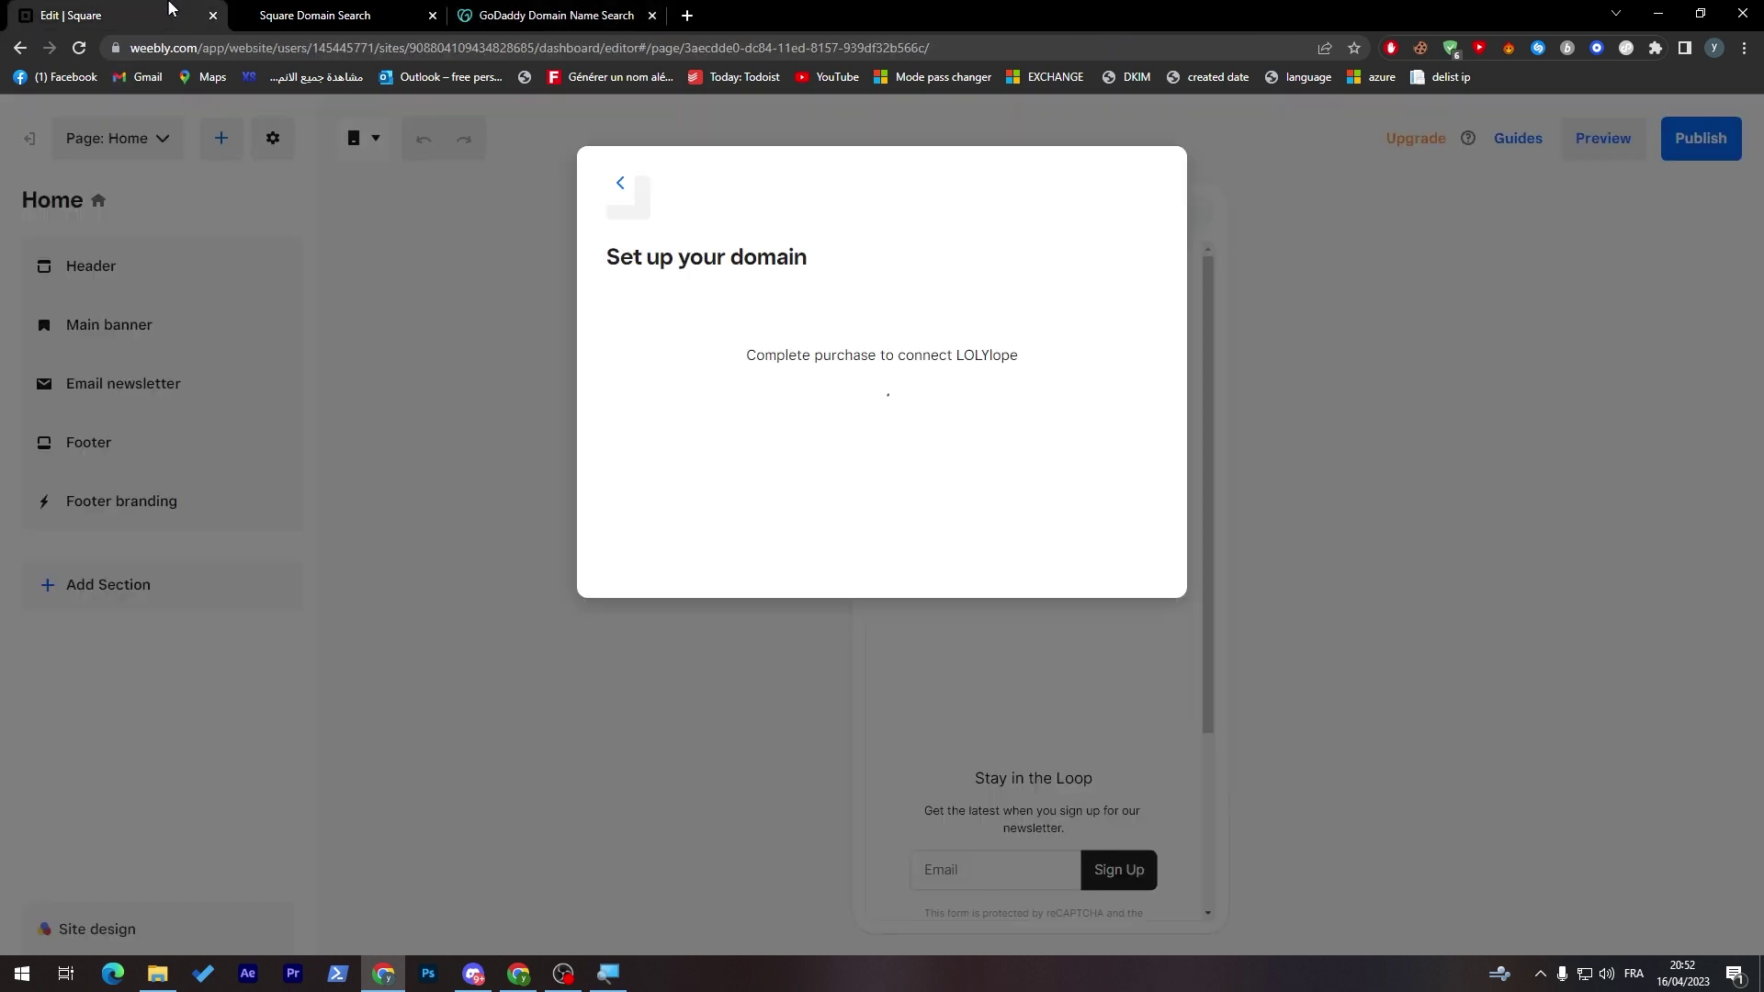
{"action": "left_click", "coordinate": [331, 16]}
{"action": "left_click", "coordinate": [1308, 302]}
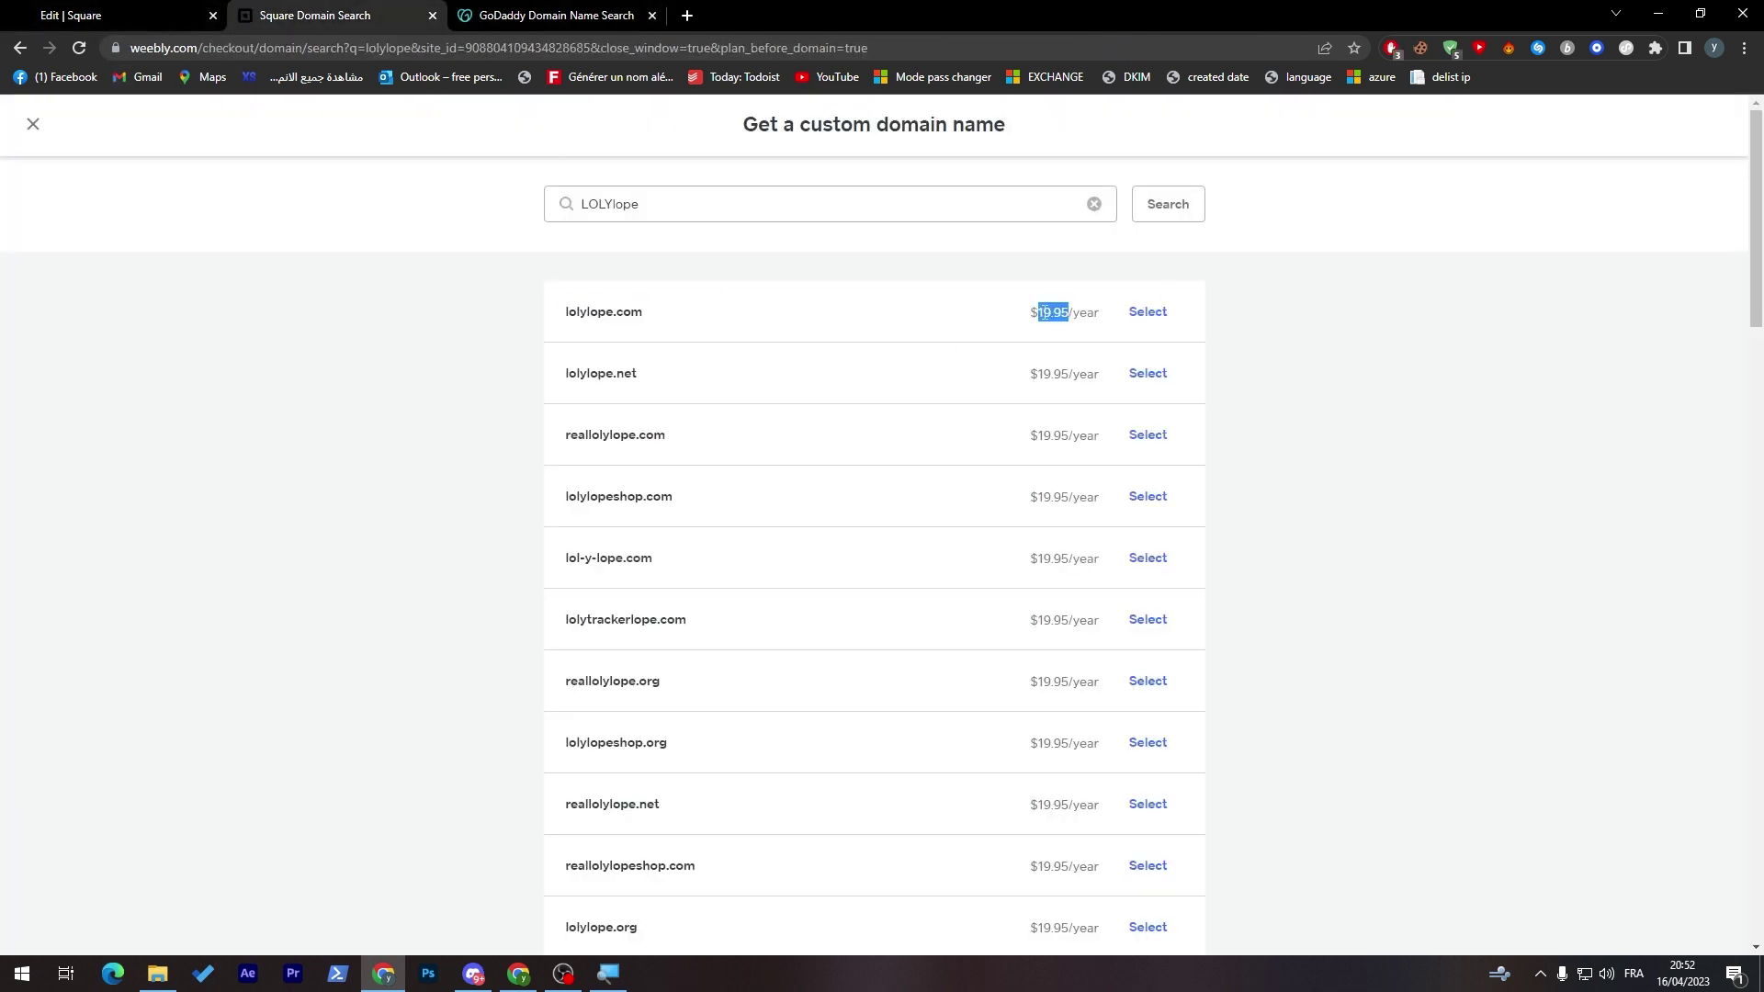
{"action": "left_click_drag", "start_coordinate": [1032, 311], "coordinate": [1102, 311]}
{"action": "left_click", "coordinate": [1264, 362]}
- Select lolylope.com in GoDaddy's results ($5.17 first year), then return to Square's results
{"action": "left_click", "coordinate": [548, 14]}
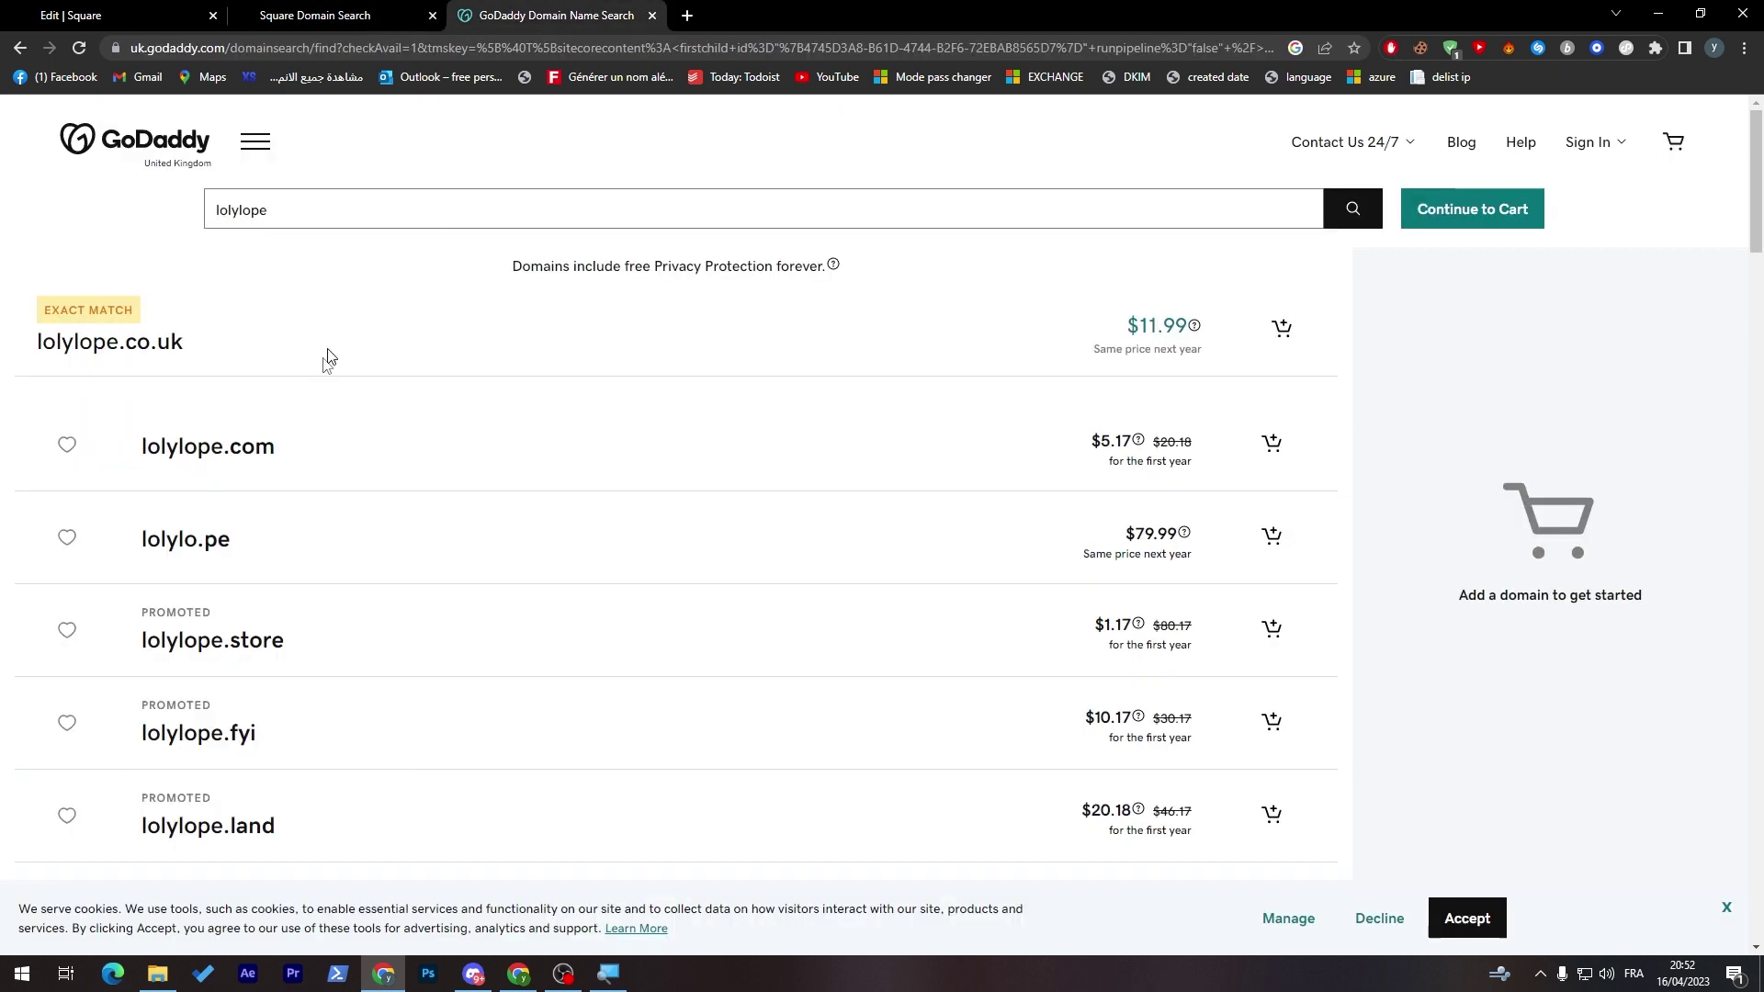
{"action": "double_click", "coordinate": [206, 445]}
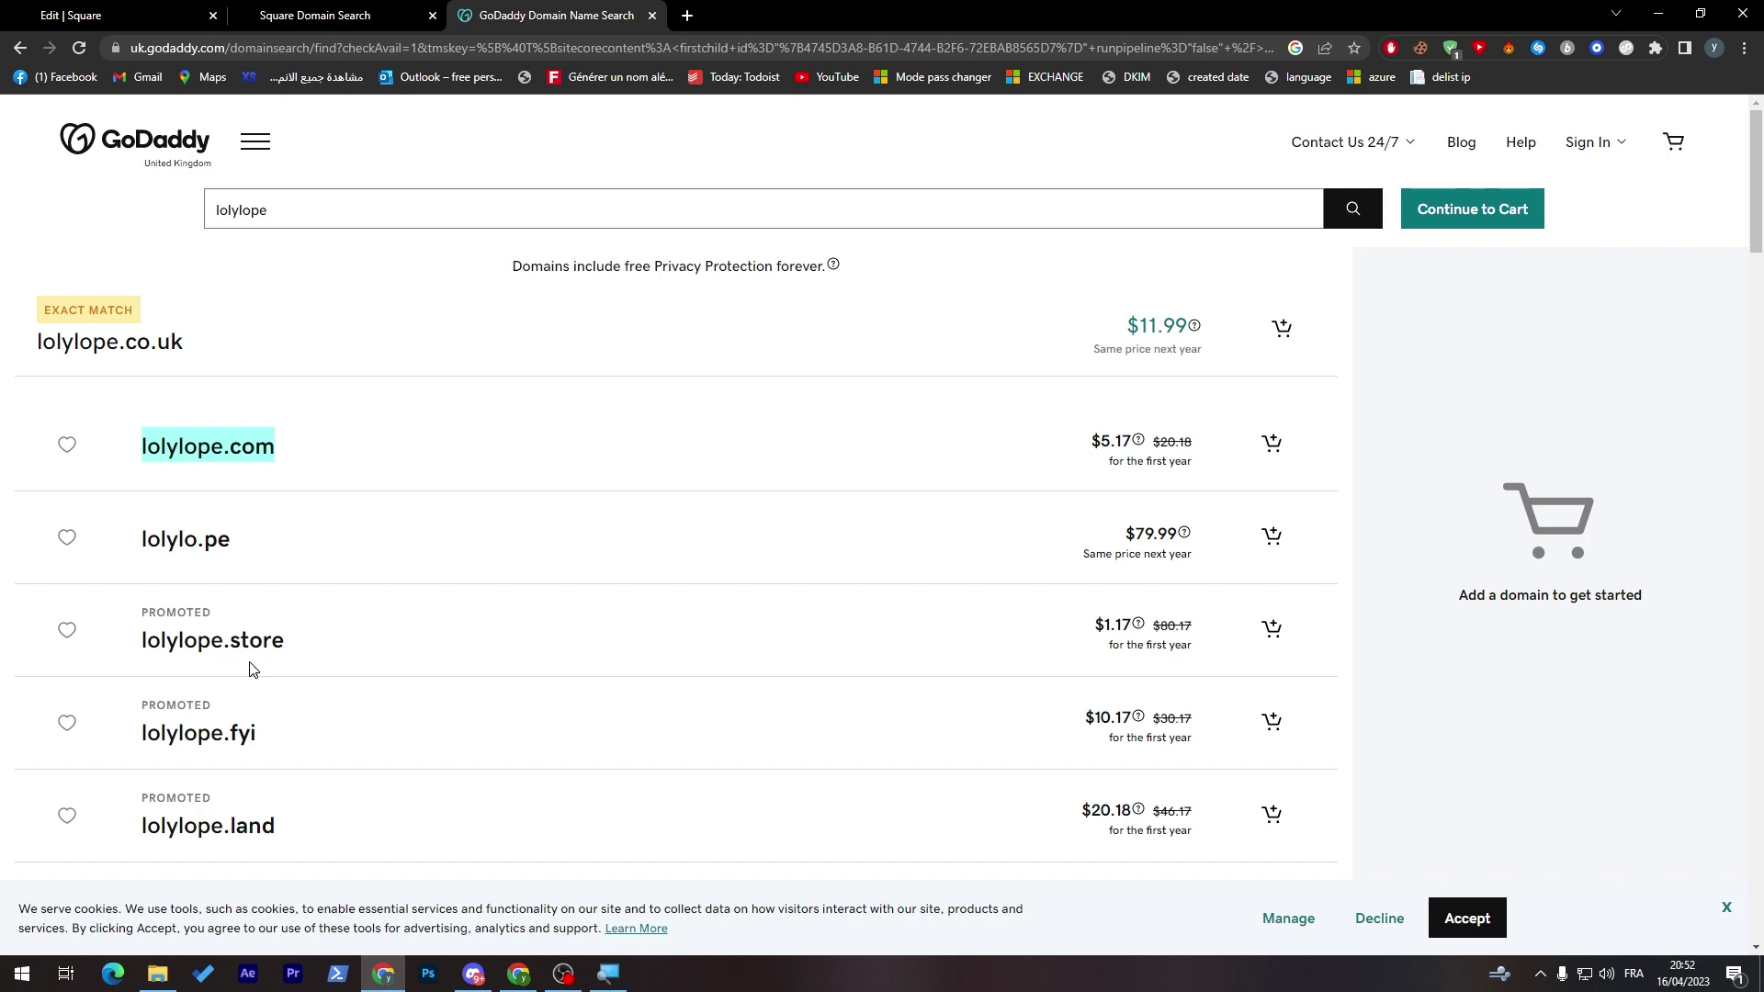
{"action": "left_click", "coordinate": [373, 14]}
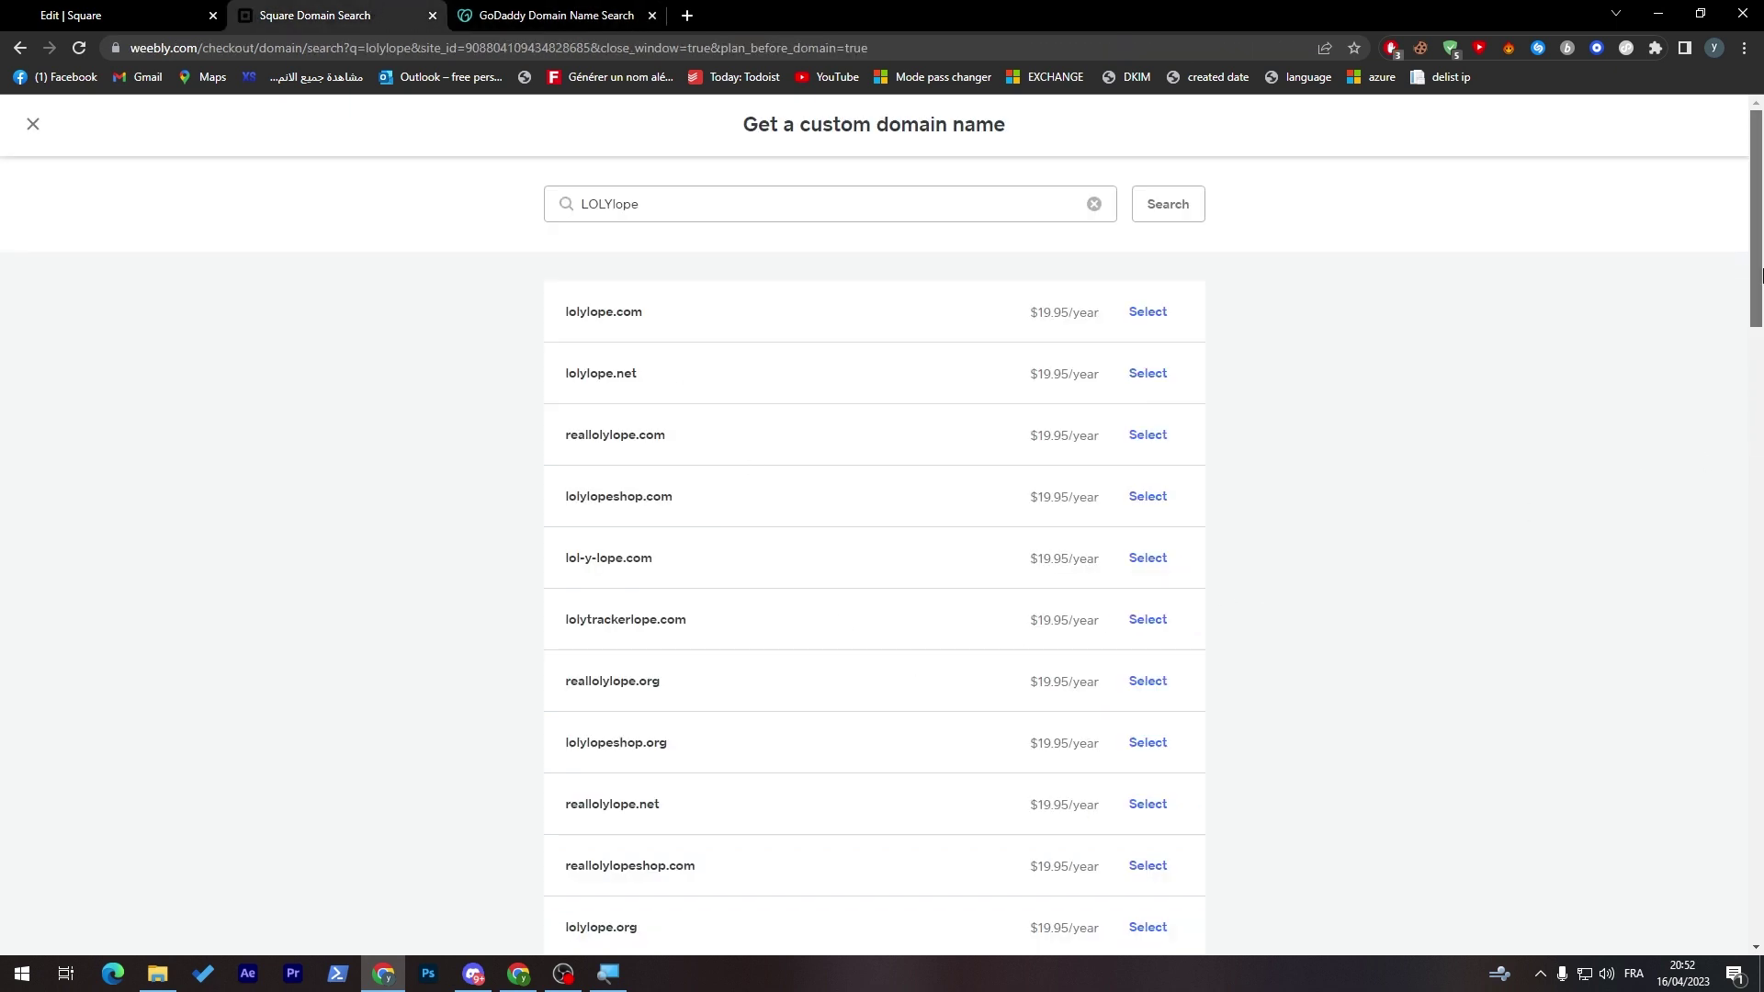
{"action": "left_click_drag", "start_coordinate": [1757, 276], "coordinate": [1753, 928]}
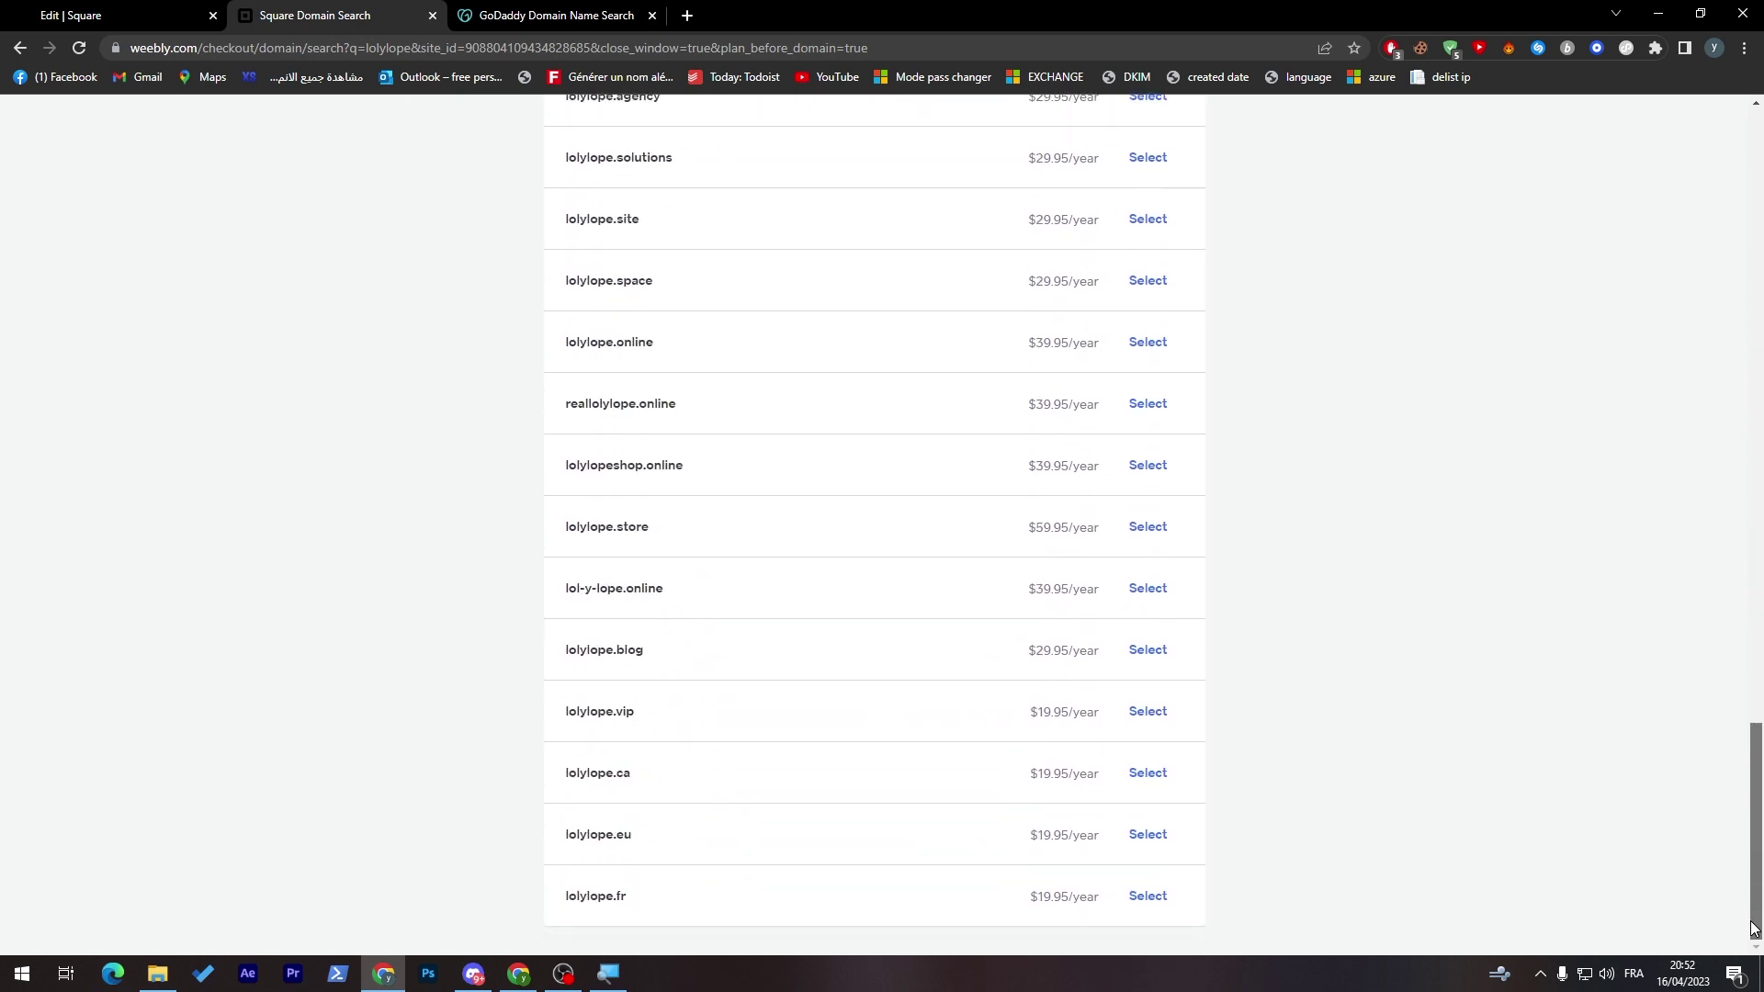
- Search Square's domains for lolylope.store
{"action": "left_click_drag", "start_coordinate": [1752, 927], "coordinate": [1752, 125]}
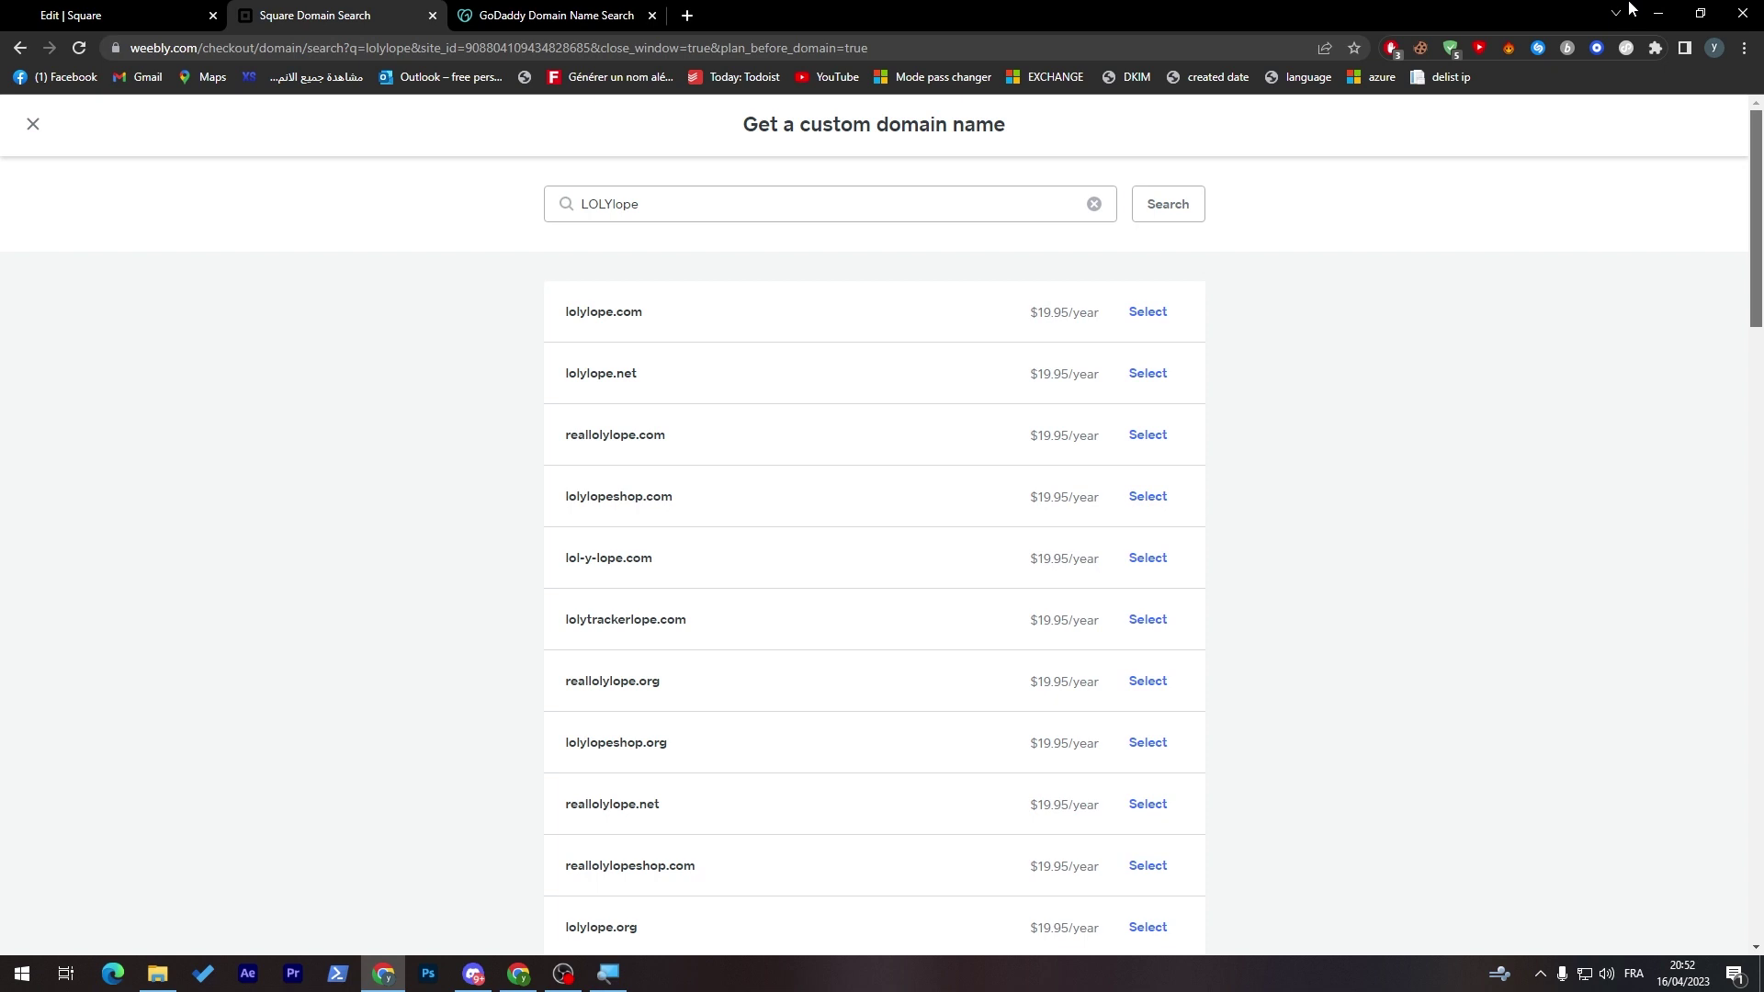
{"action": "left_click", "coordinate": [731, 200]}
{"action": "type", "text": "re"}
{"action": "key", "text": "Return"}
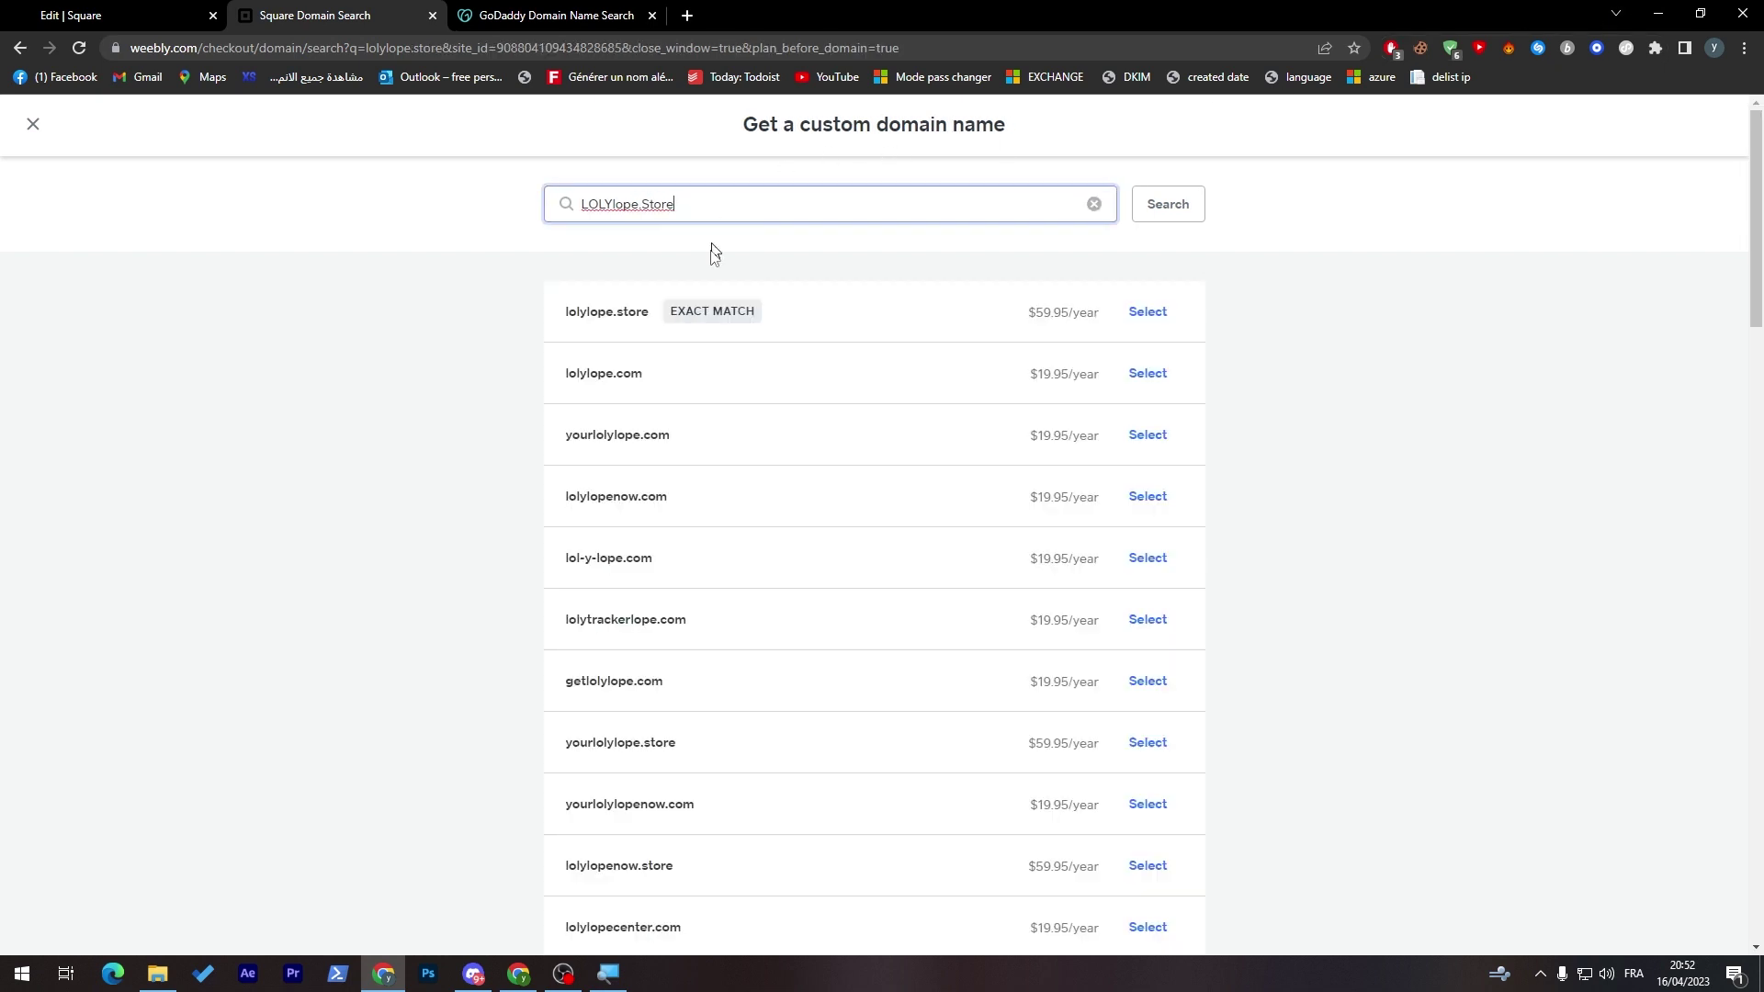
- Select the lolylope.store exact match at $59.95/year and compare with GoDaddy's $1.17
{"action": "double_click", "coordinate": [591, 311]}
{"action": "left_click", "coordinate": [613, 312]}
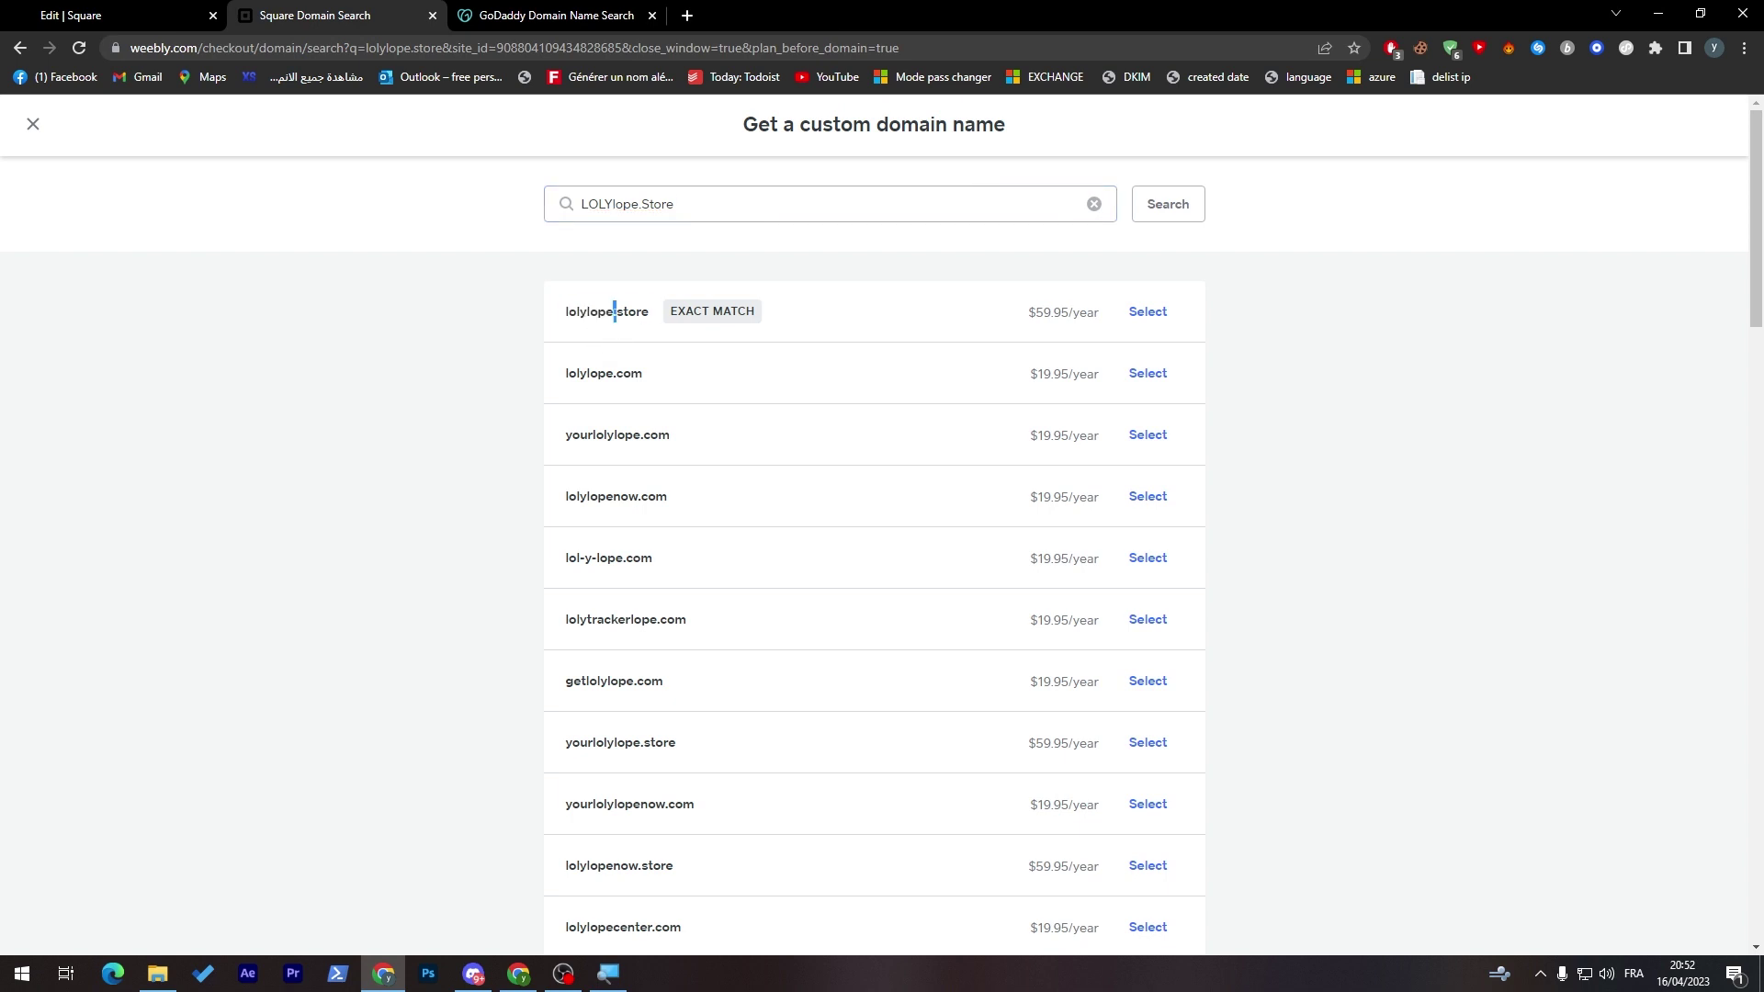
{"action": "triple_click", "coordinate": [613, 311]}
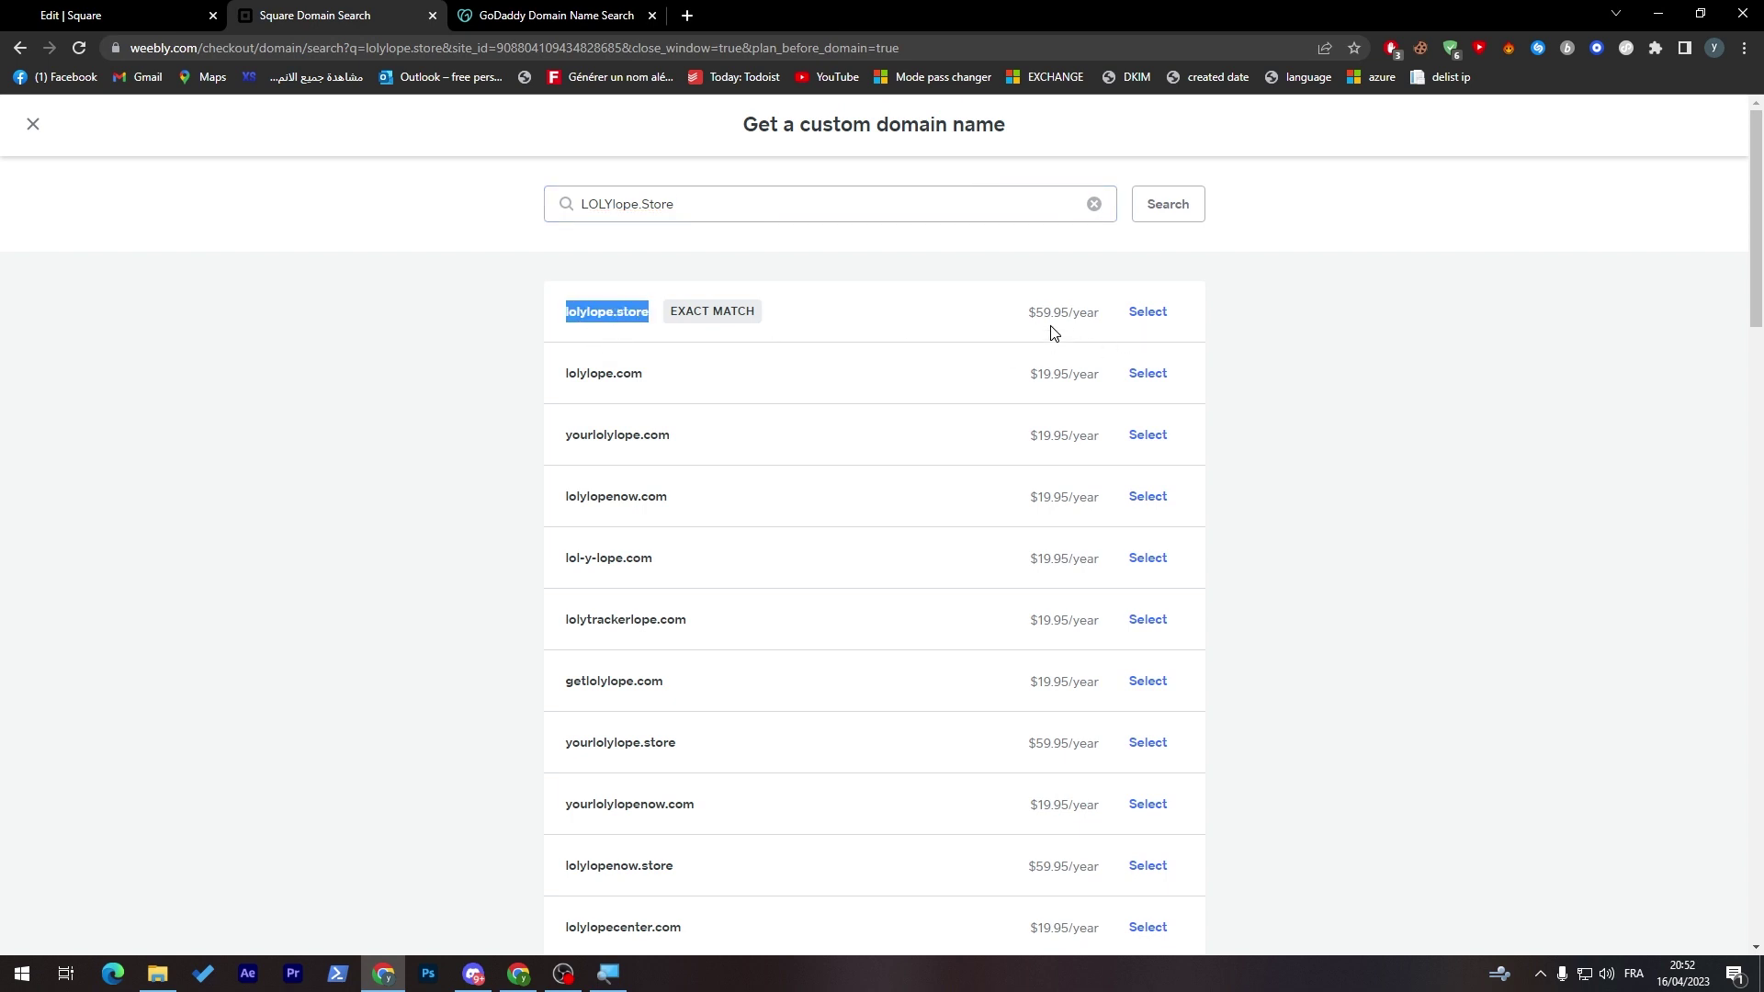
{"action": "left_click", "coordinate": [551, 16]}
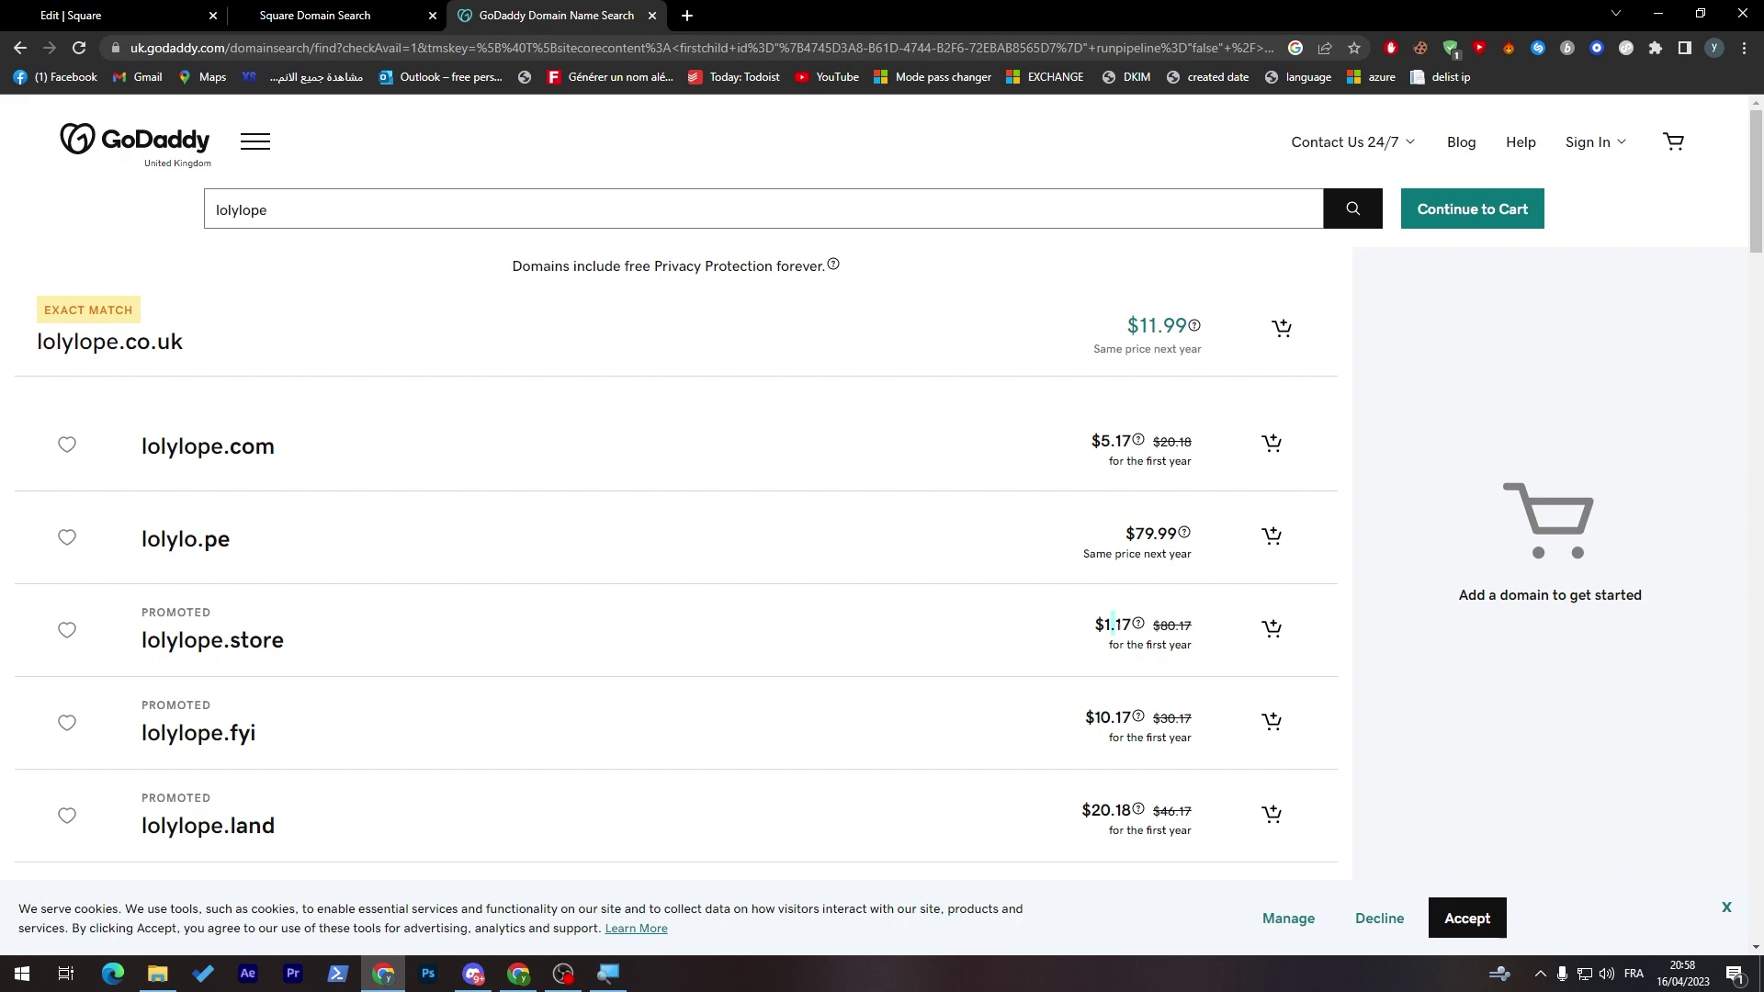
- Cycle through the Square, GoDaddy and Weebly tabs, ending on Square's lolylope.store results
{"action": "left_click", "coordinate": [297, 15]}
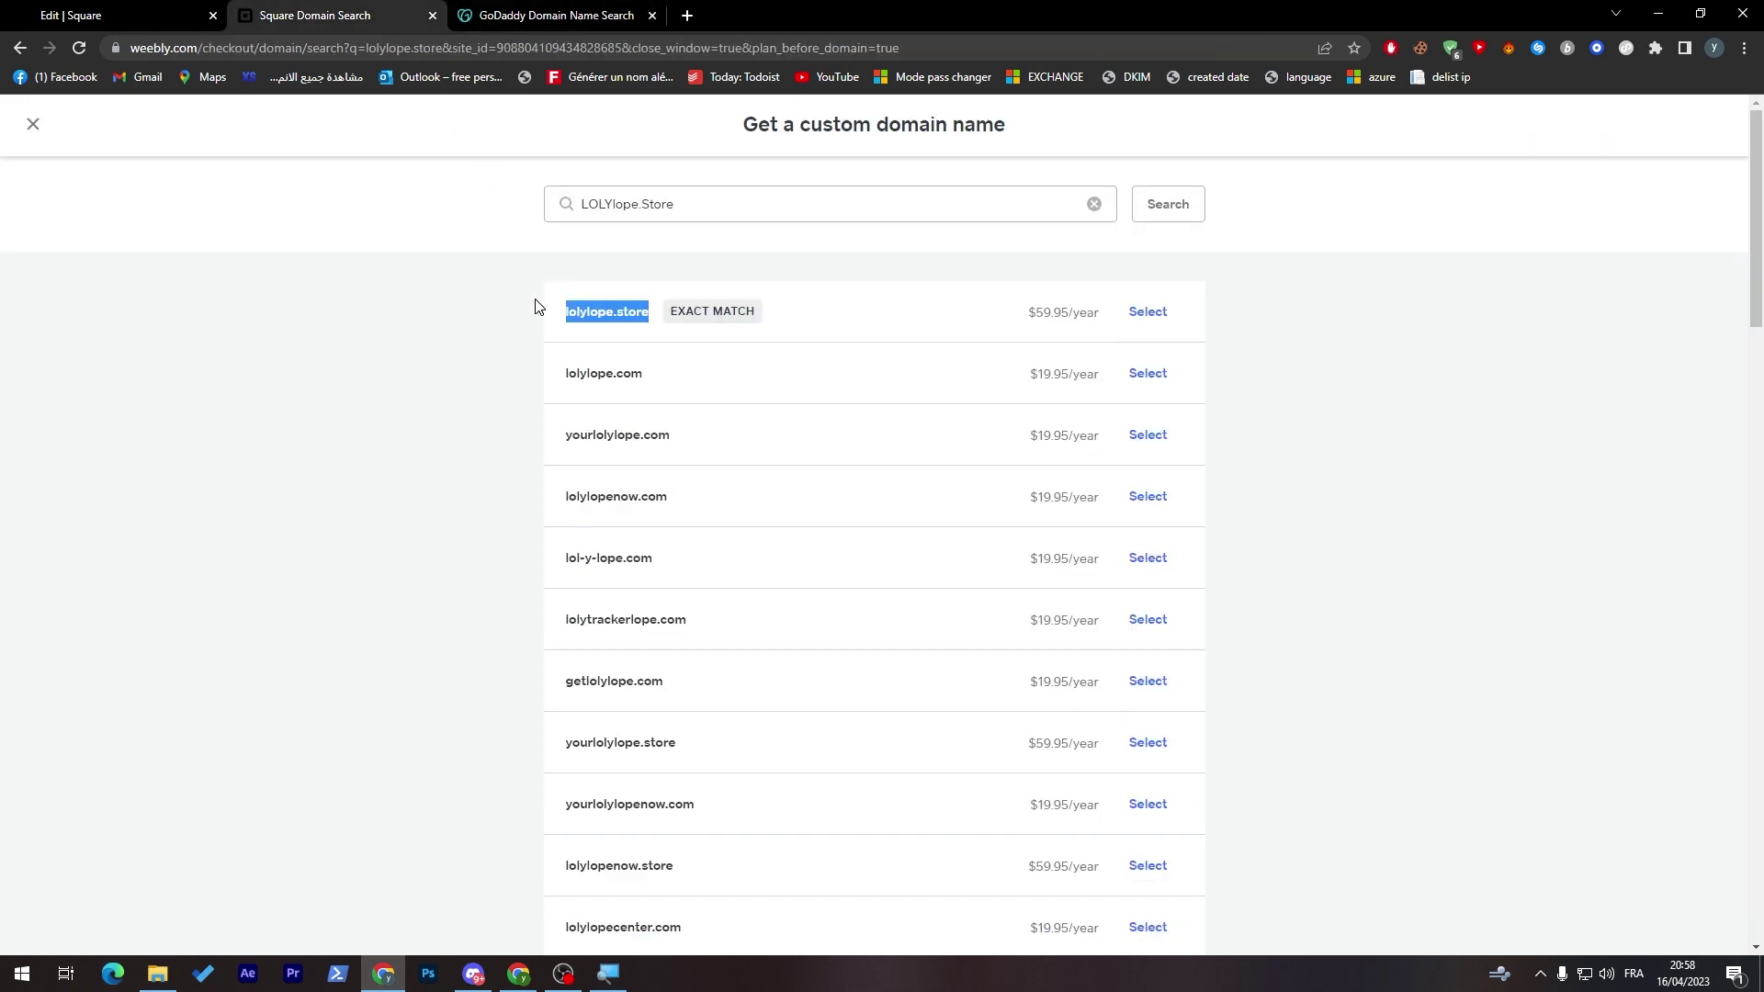
{"action": "left_click", "coordinate": [549, 16]}
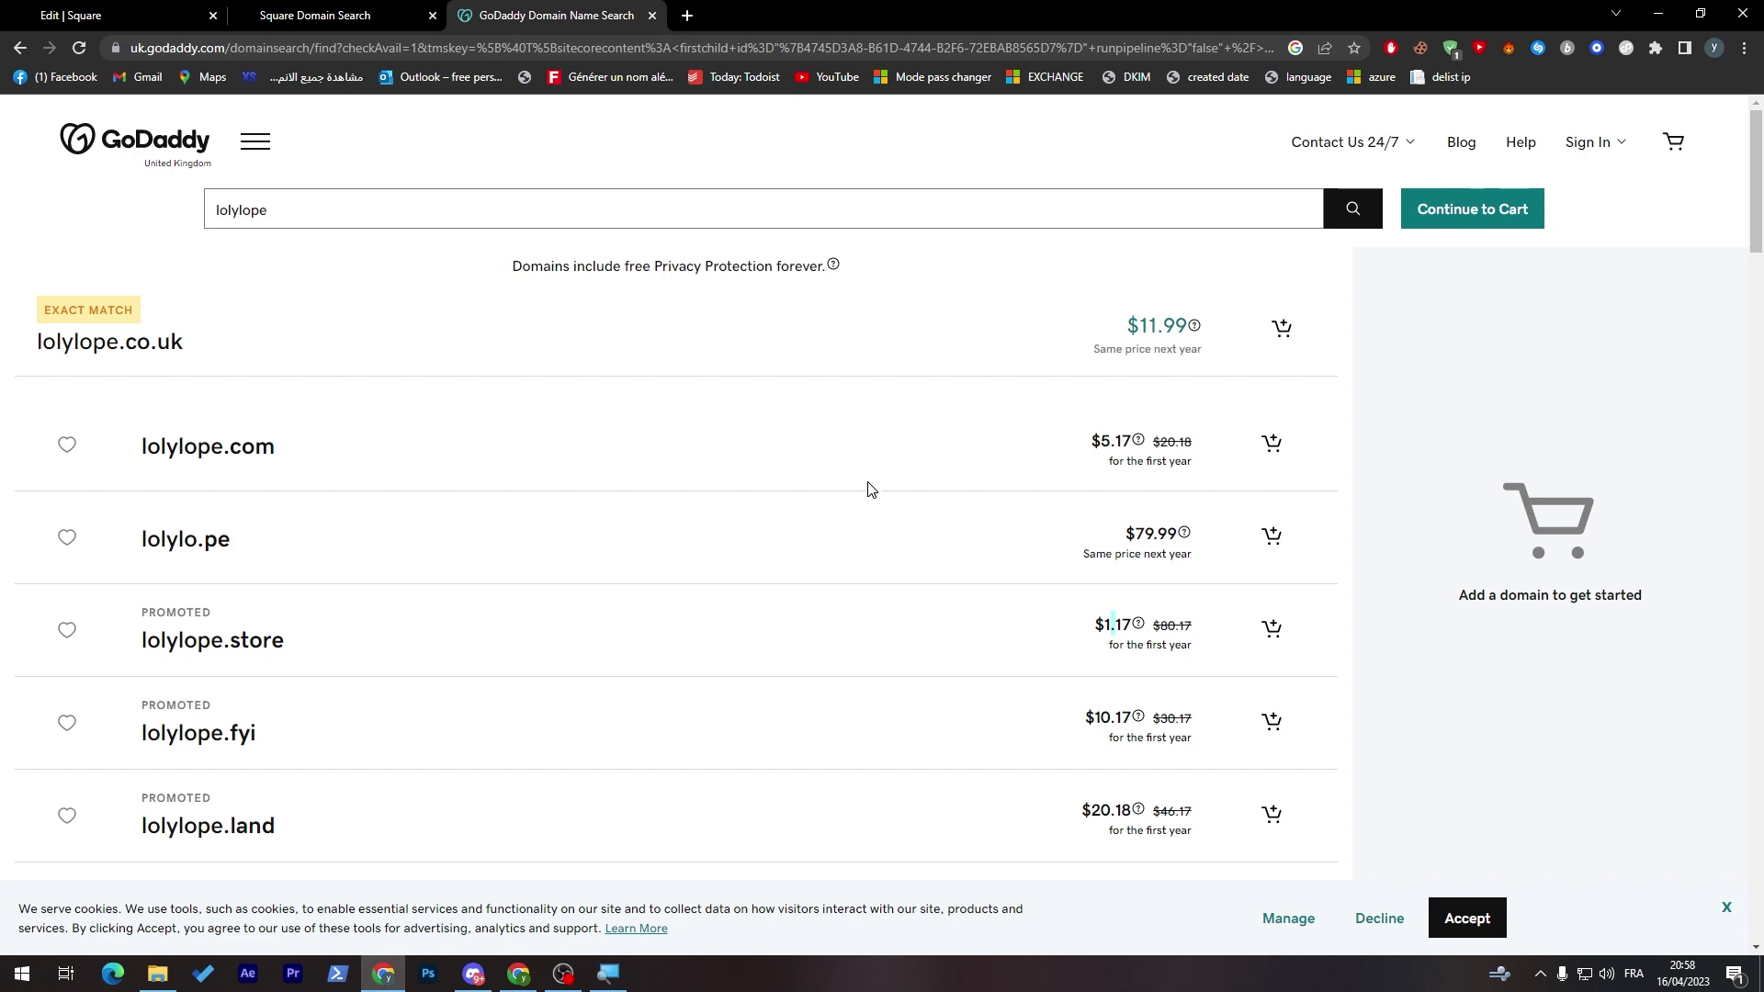
{"action": "left_click", "coordinate": [174, 10]}
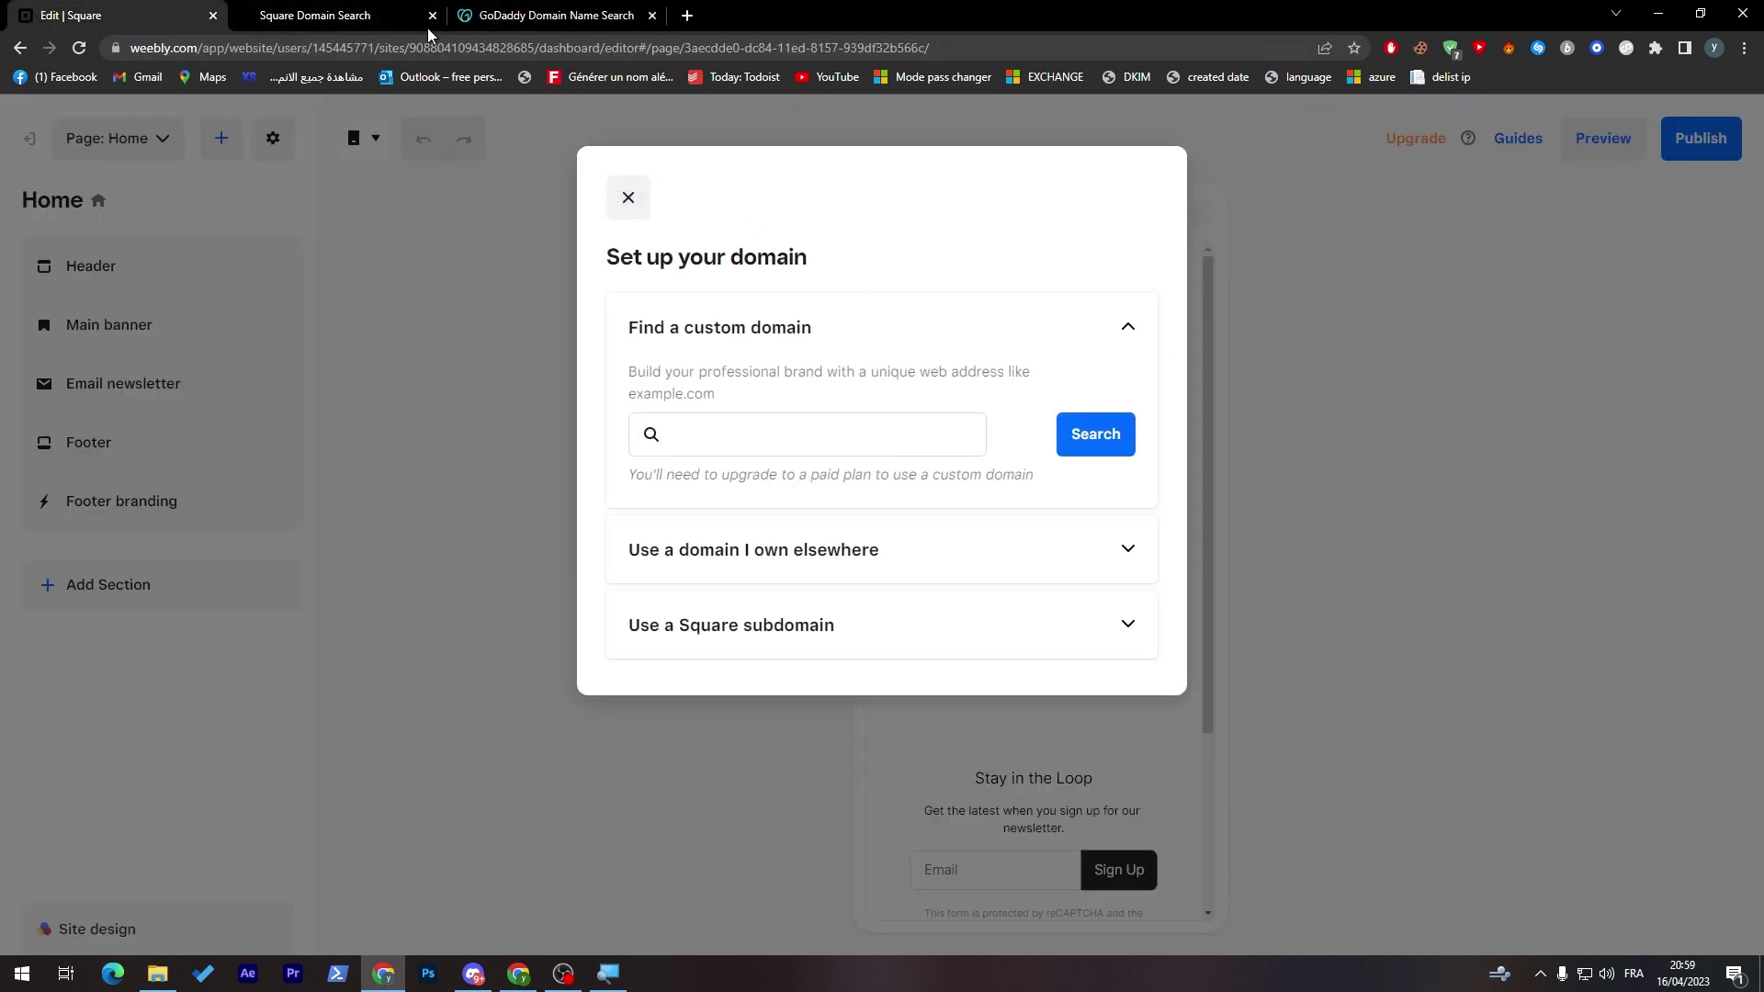
{"action": "left_click", "coordinate": [331, 16]}
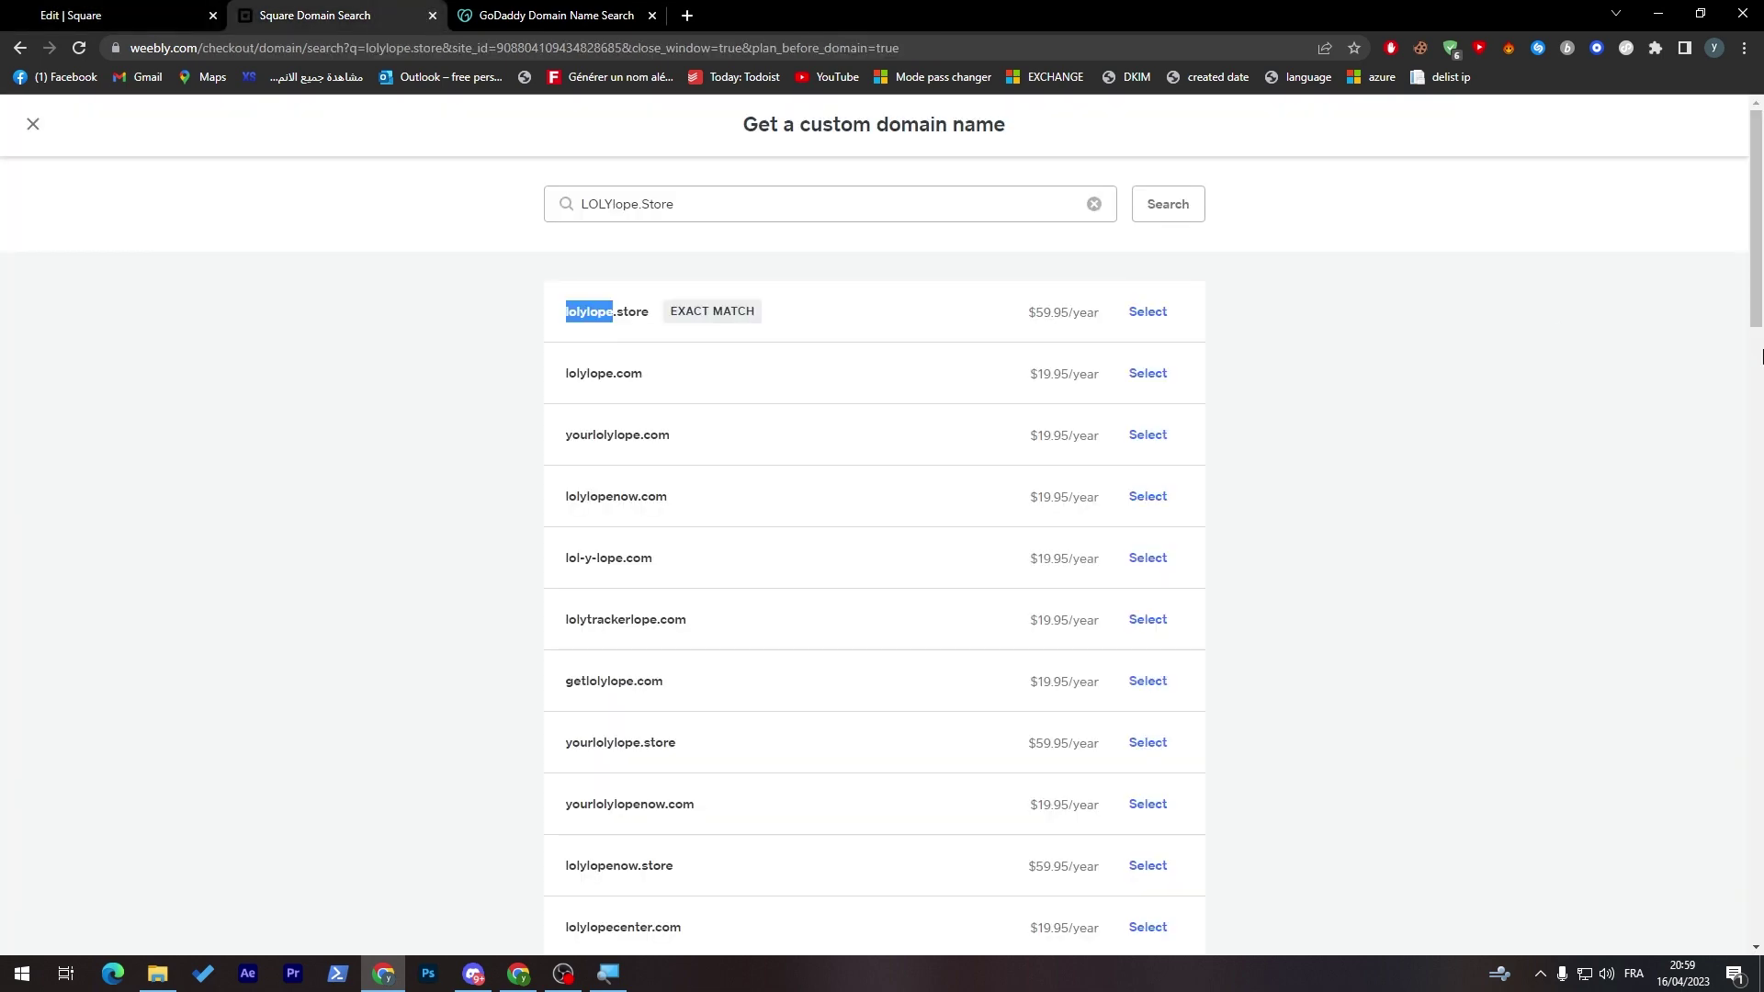
{"action": "left_click_drag", "start_coordinate": [1757, 276], "coordinate": [1727, 879]}
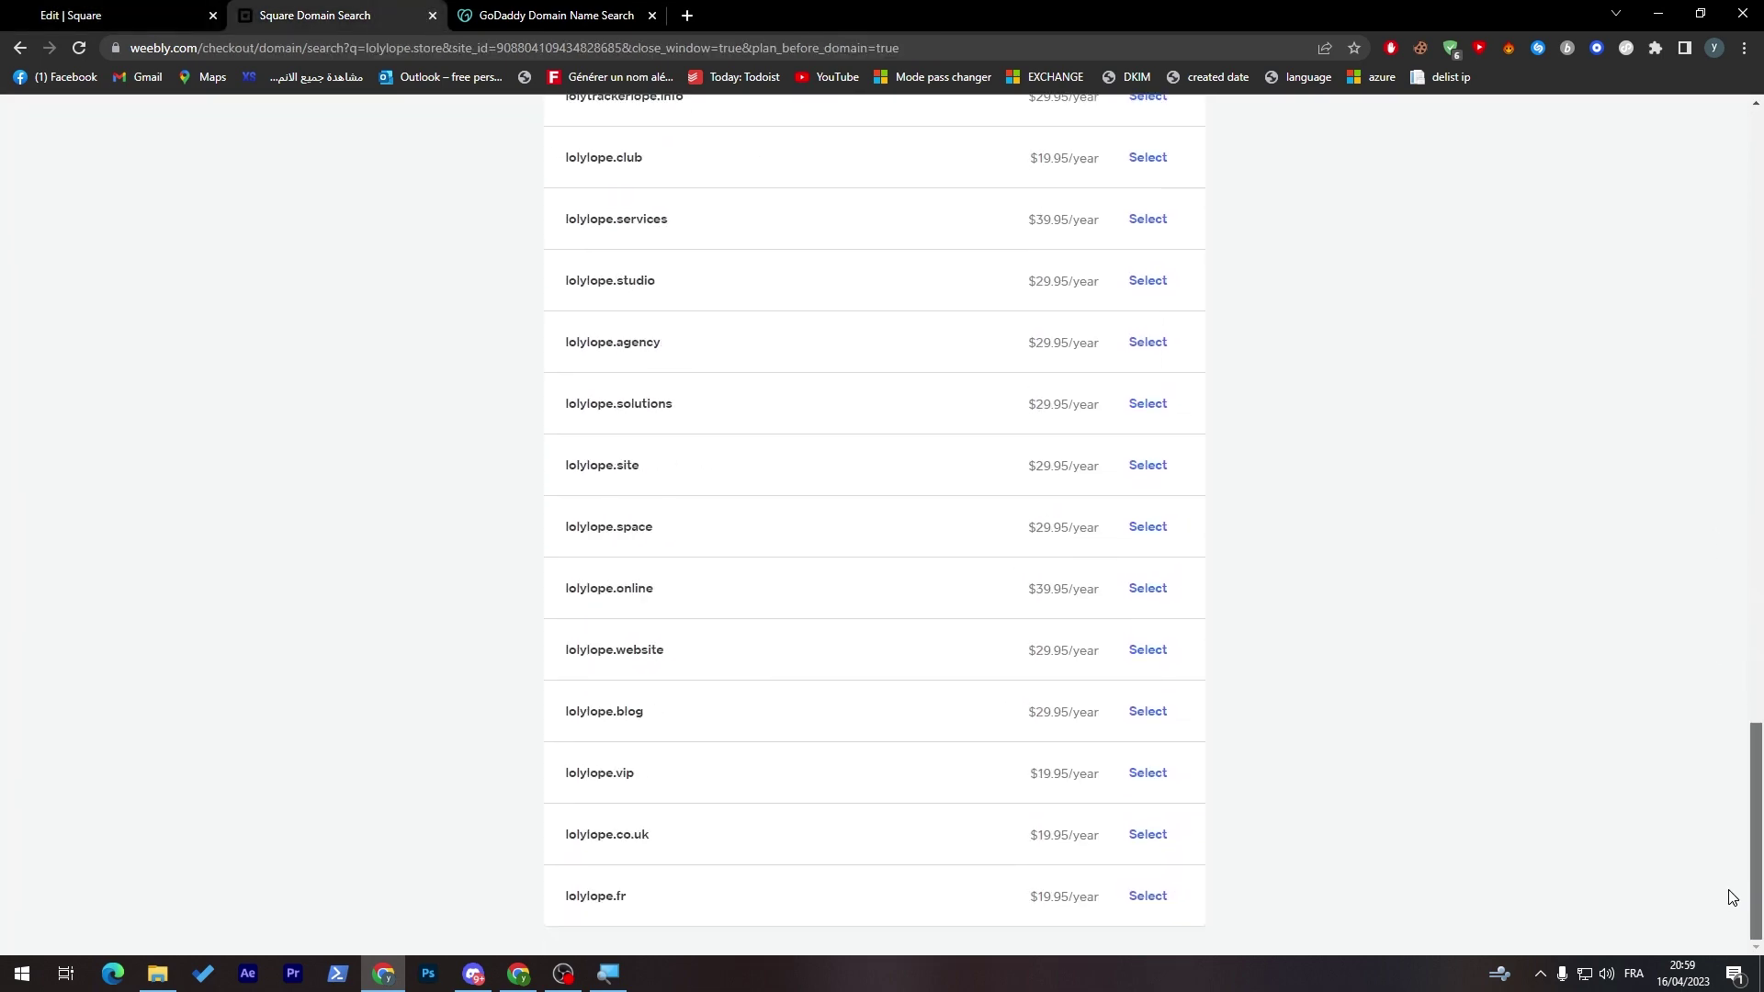
- Close Square's domain search tab and add lolylope.com to GoDaddy's cart
{"action": "left_click", "coordinate": [430, 14]}
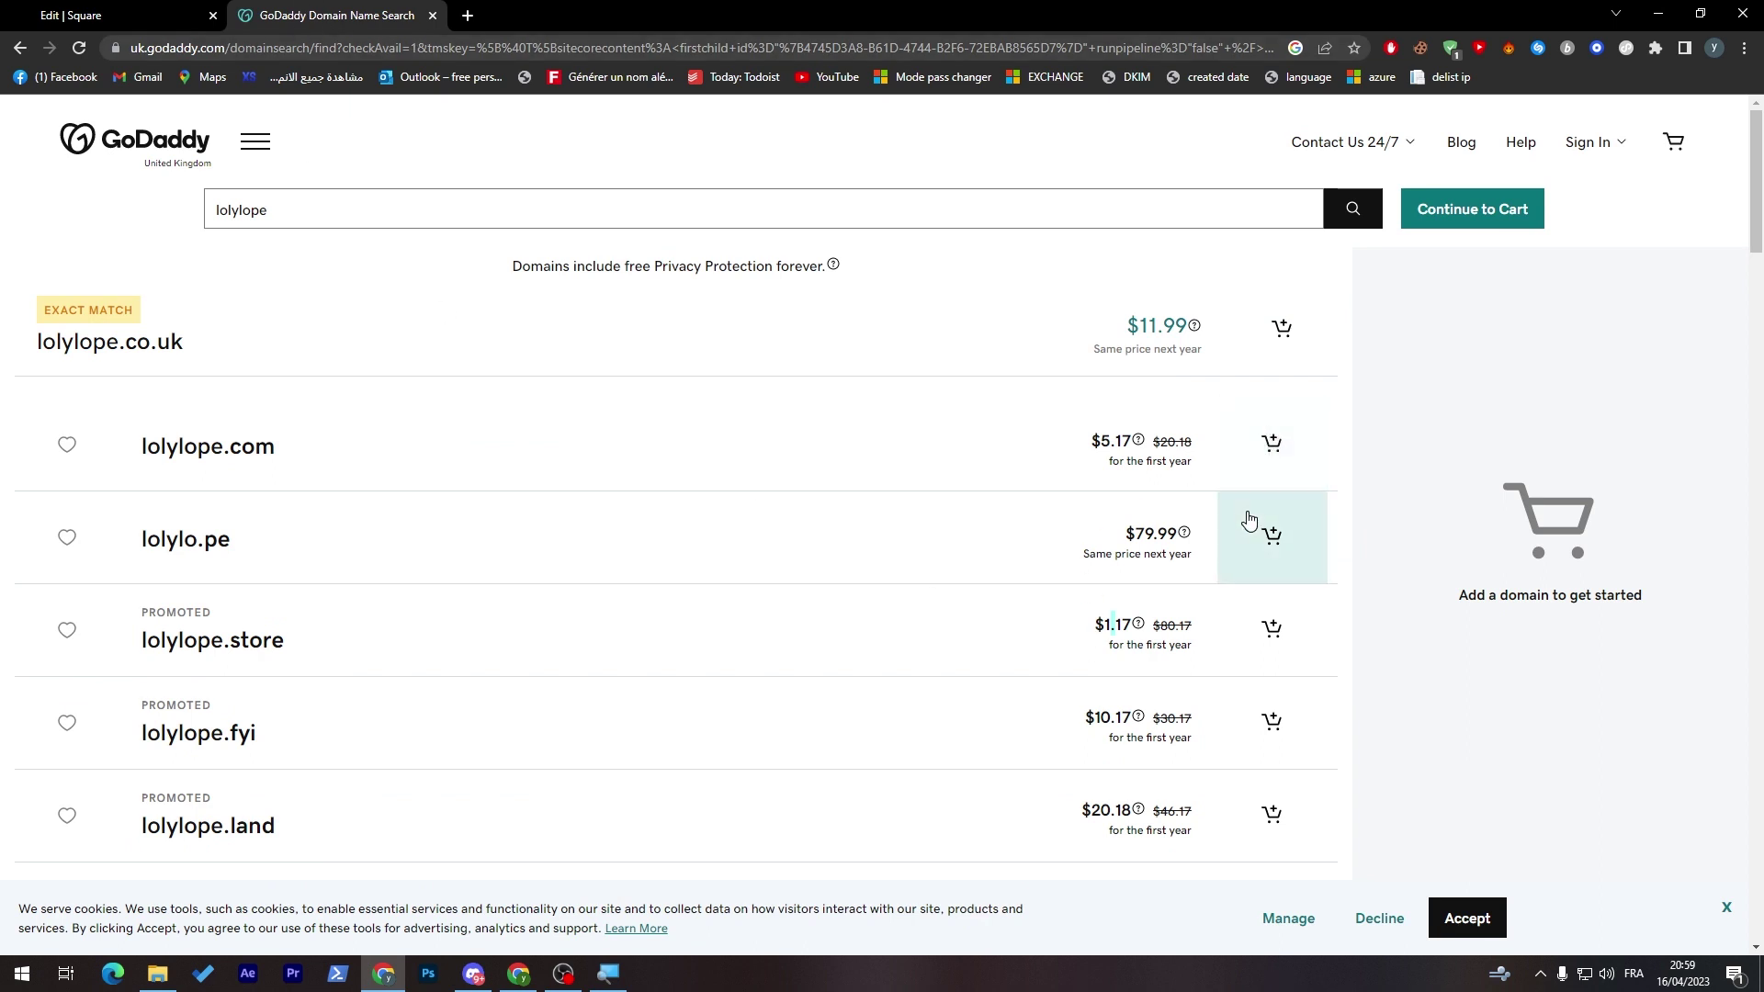
{"action": "left_click", "coordinate": [1250, 461]}
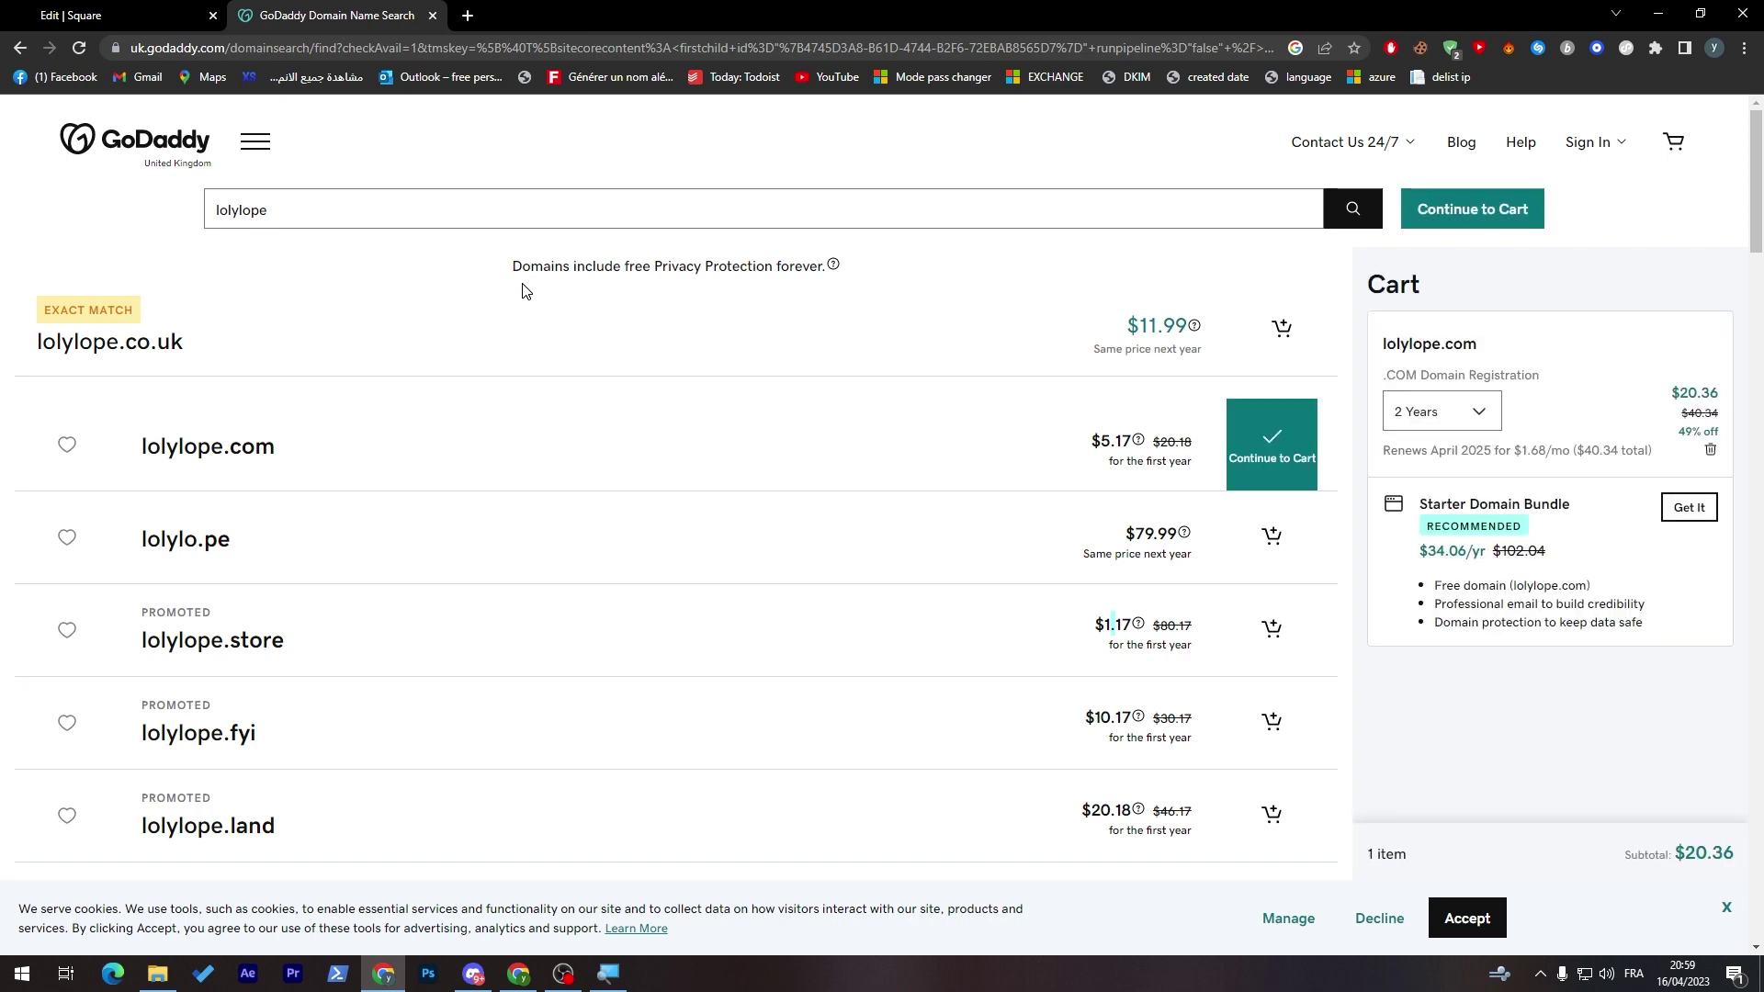
- Set lolylope.com to a 1-year registration at $5.17, accept cookies, and continue to cart
{"action": "left_click", "coordinate": [1440, 411]}
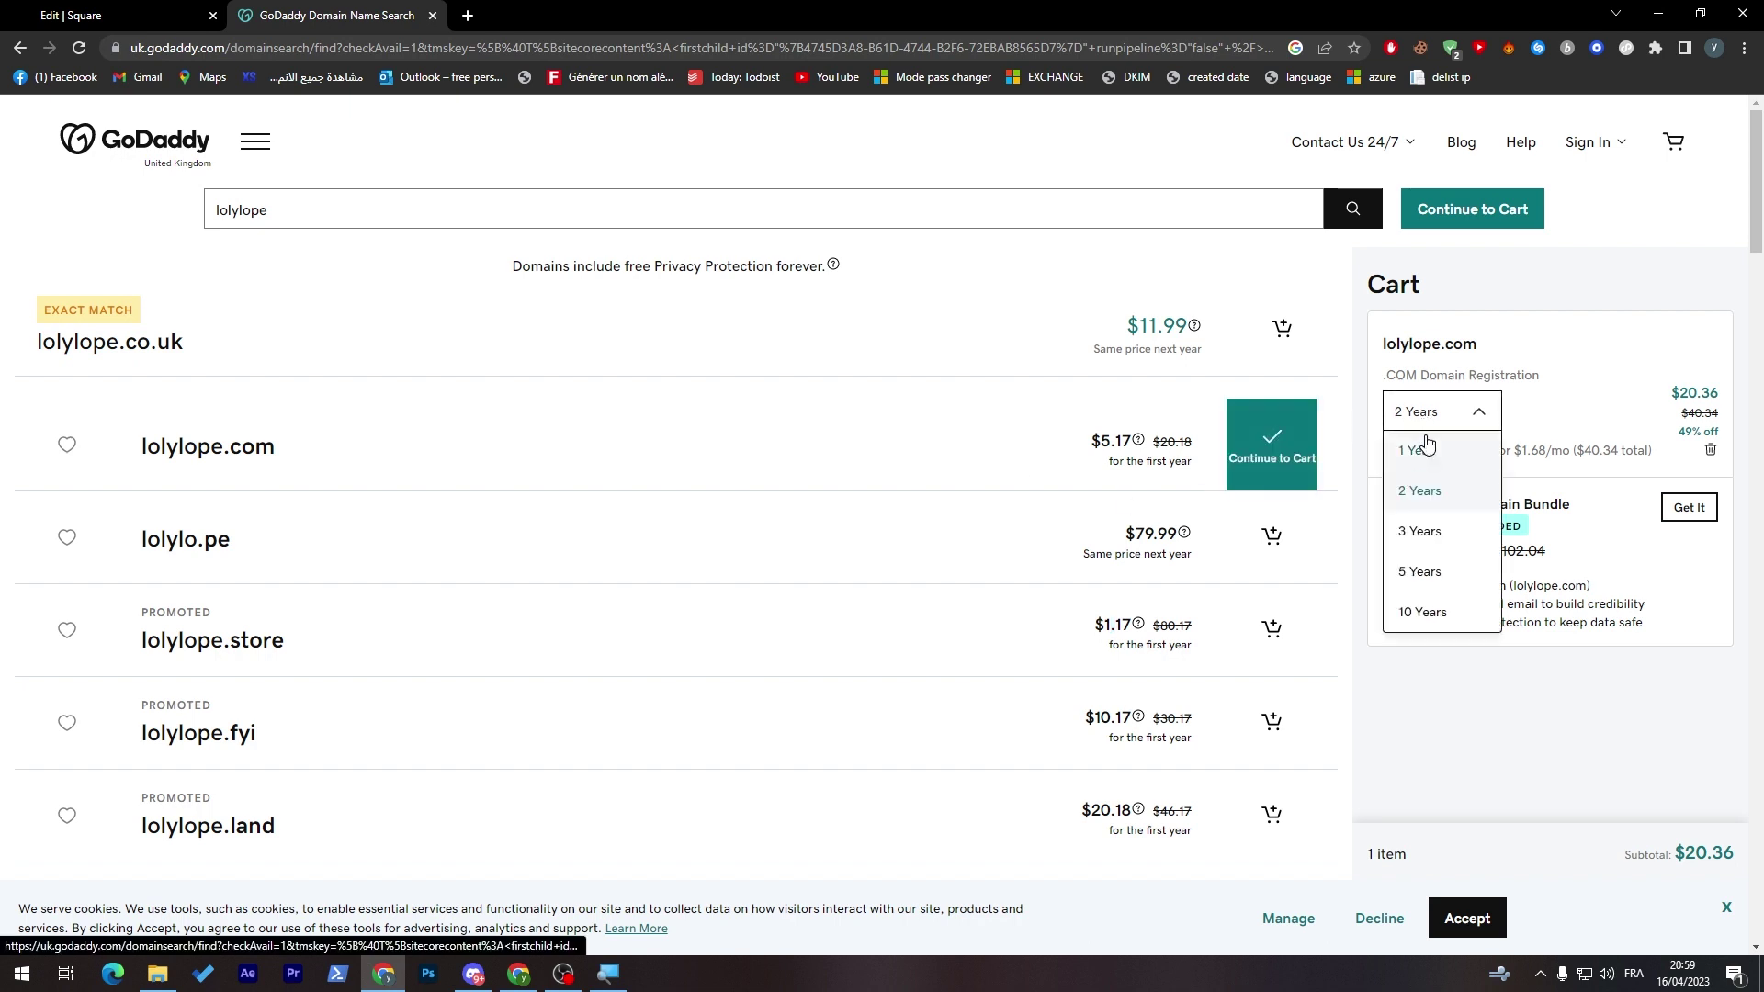
{"action": "left_click", "coordinate": [1420, 441]}
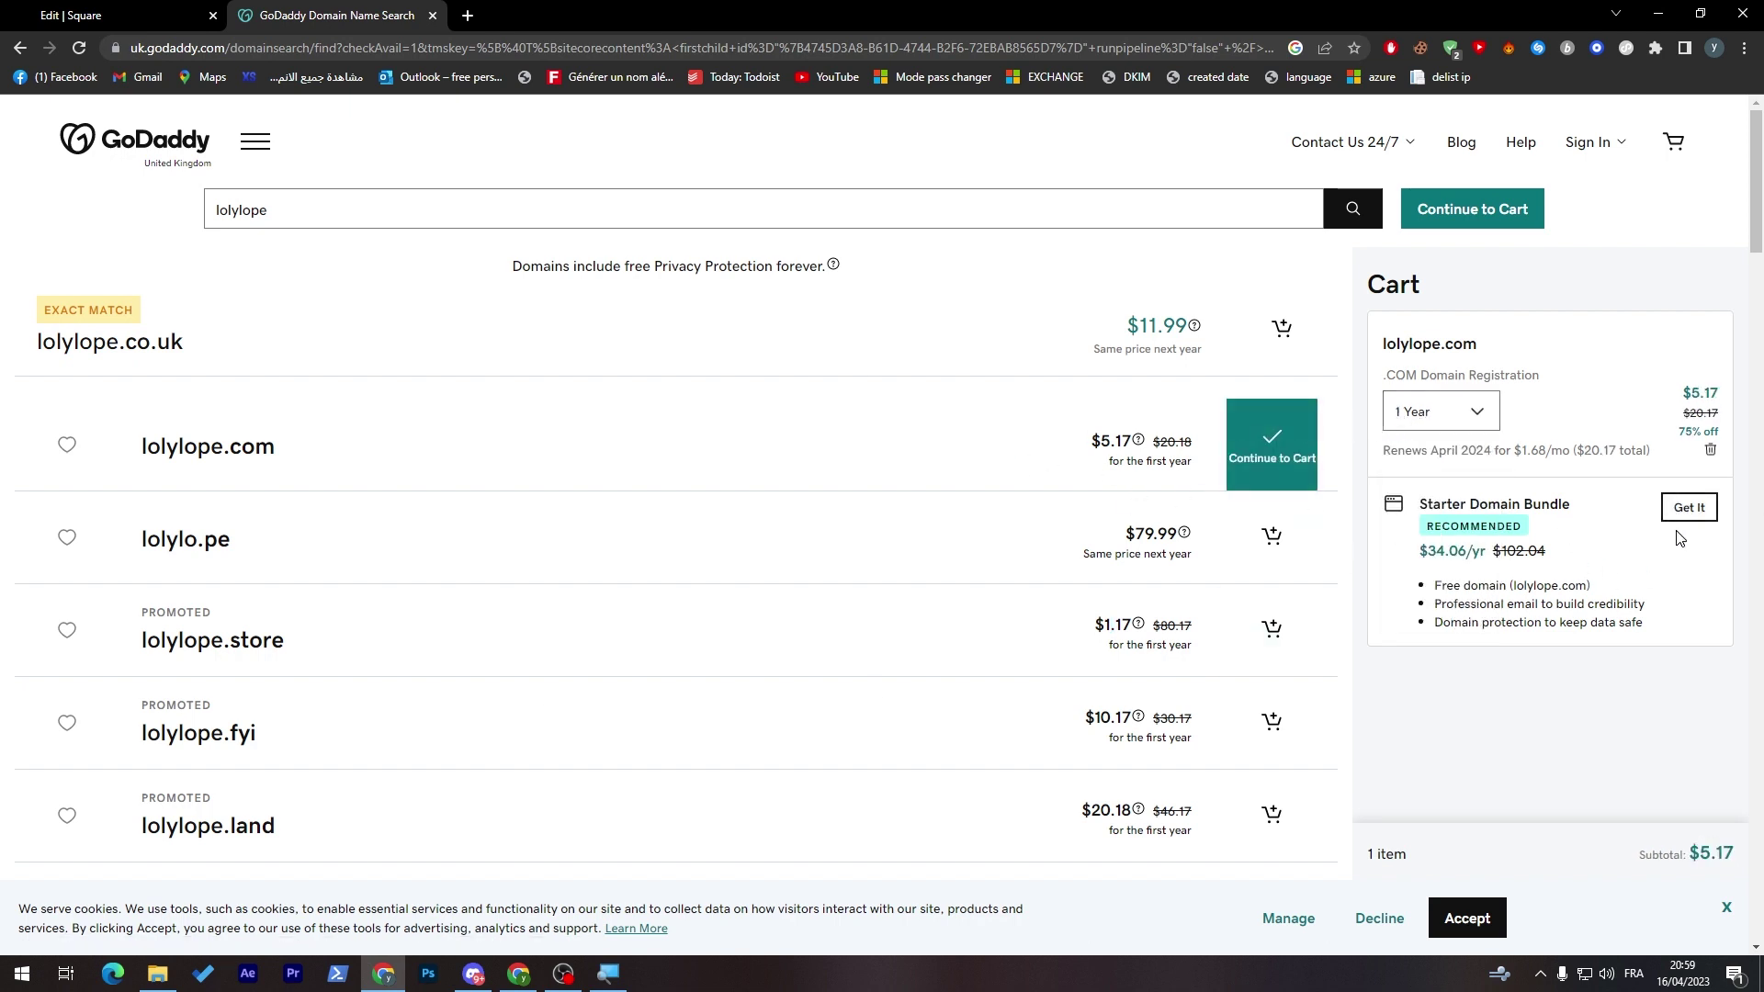
{"action": "left_click", "coordinate": [1466, 917]}
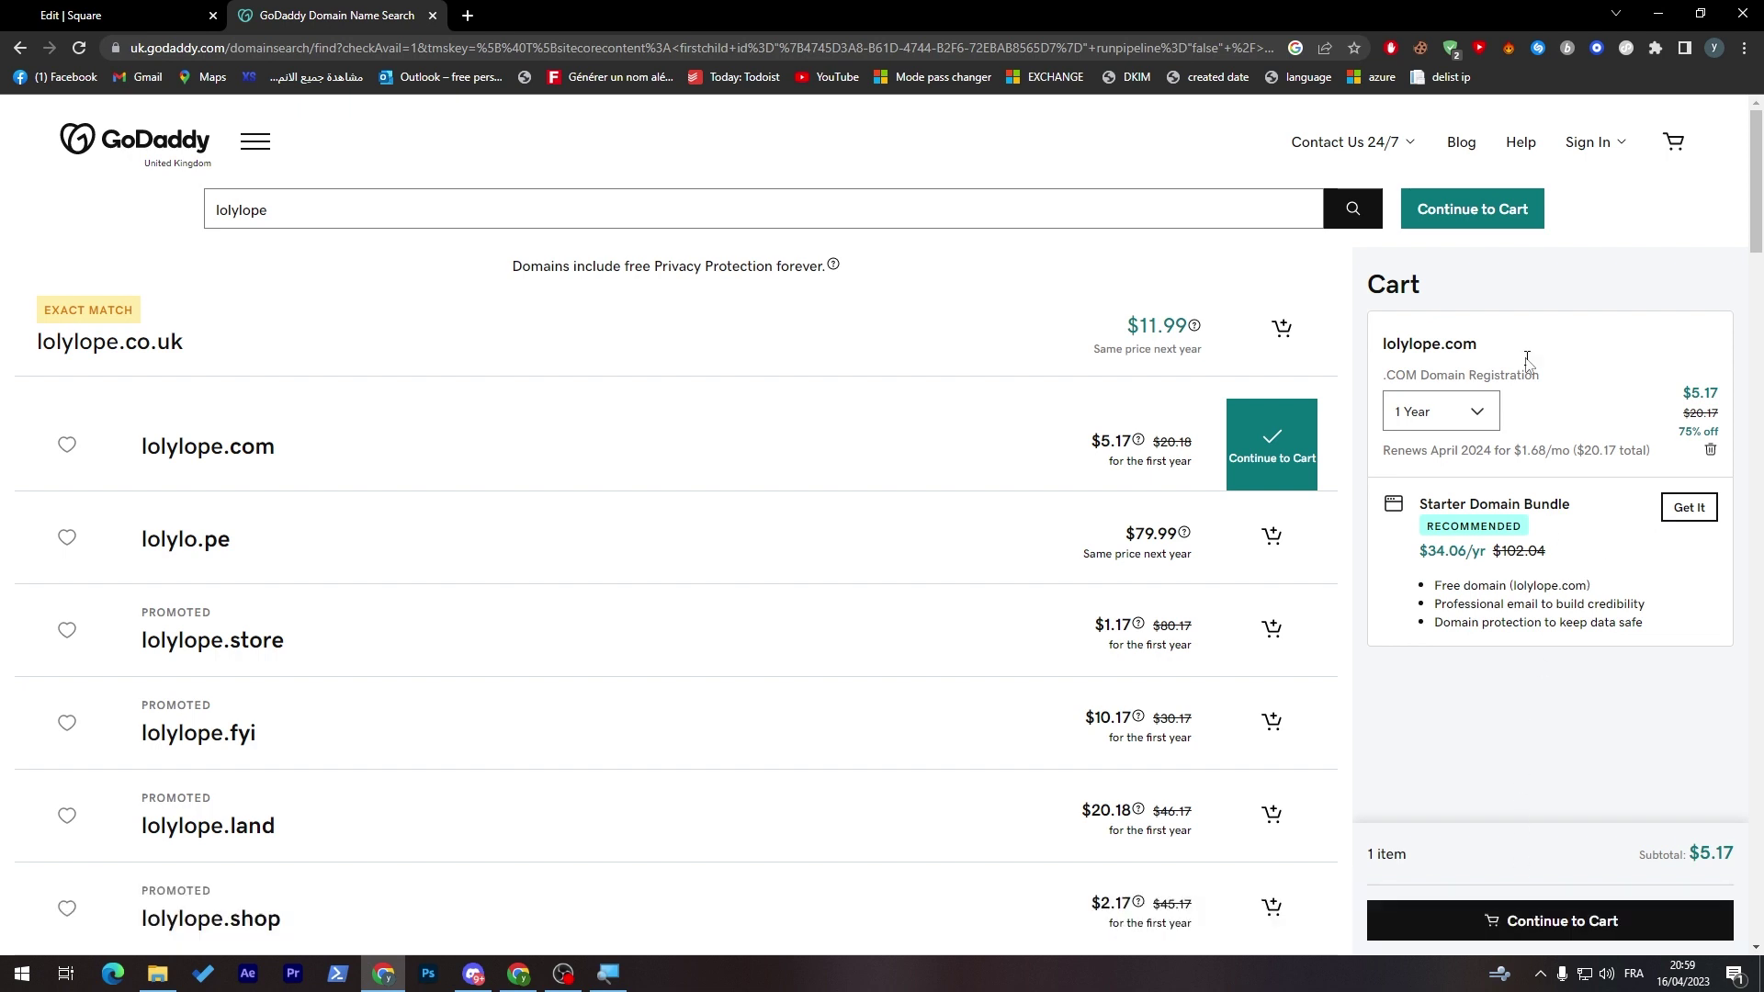
{"action": "left_click", "coordinate": [1472, 208]}
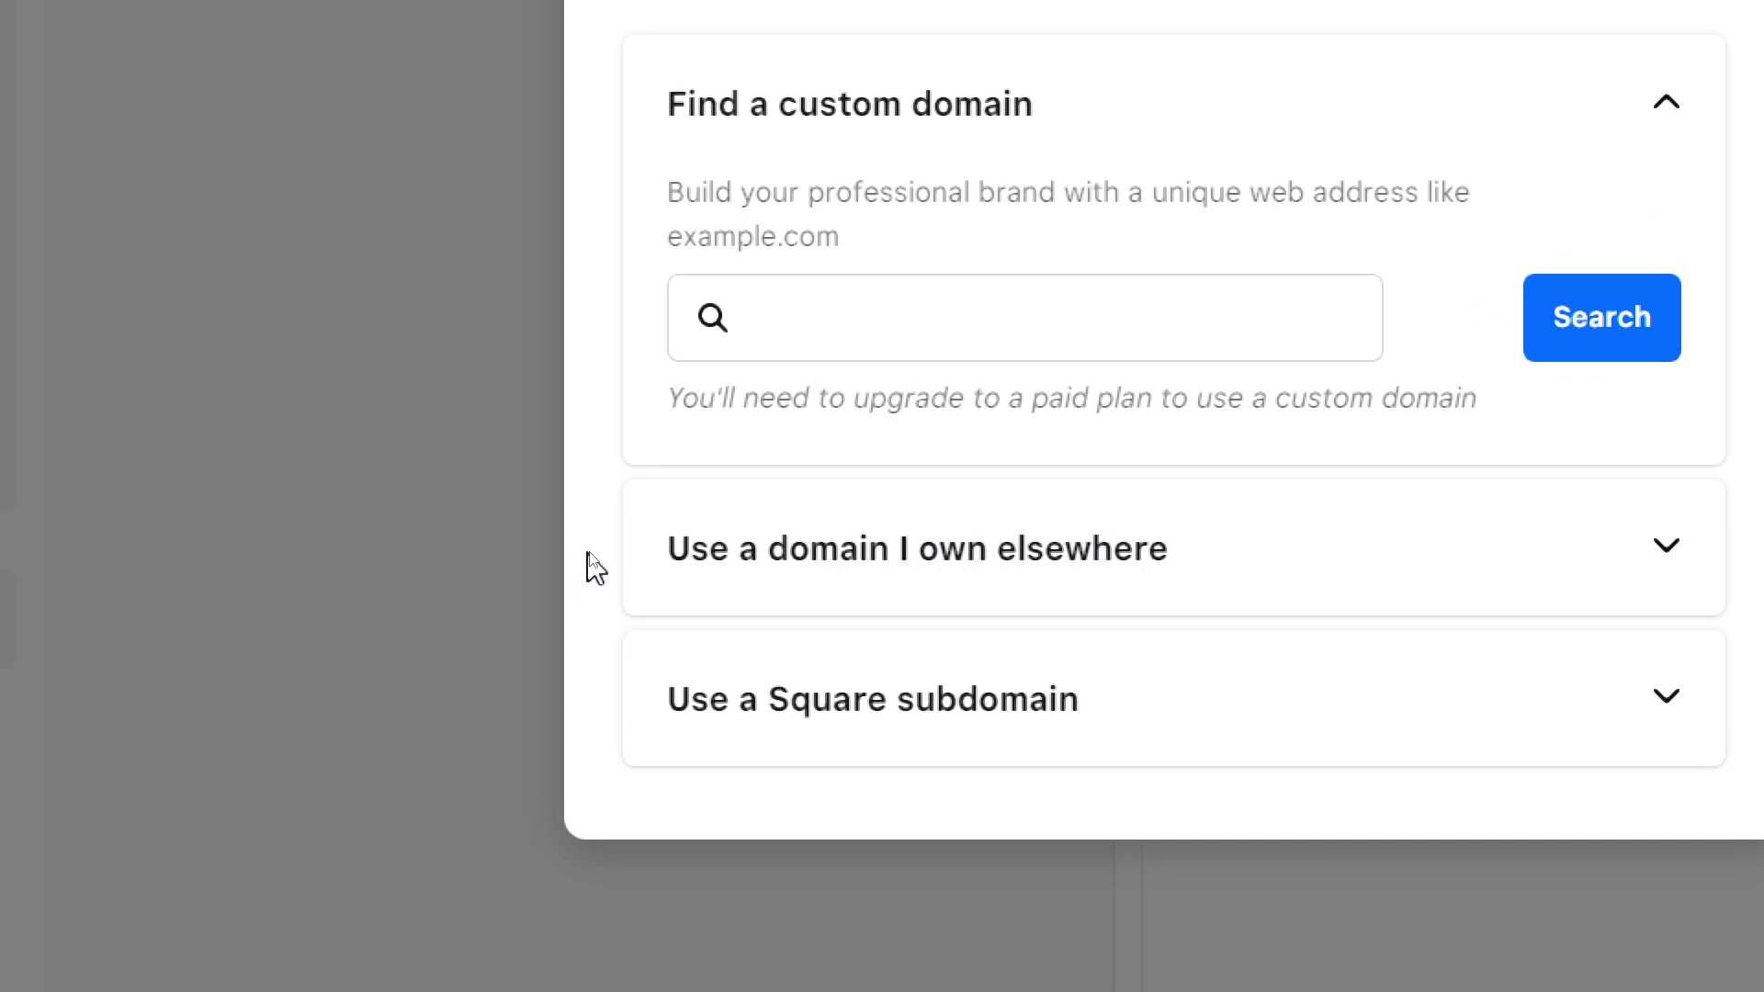
- Expand 'Use a domain I own elsewhere' and bring up the Hostinger dashboard listing mienerva.com
{"action": "left_click", "coordinate": [1020, 594]}
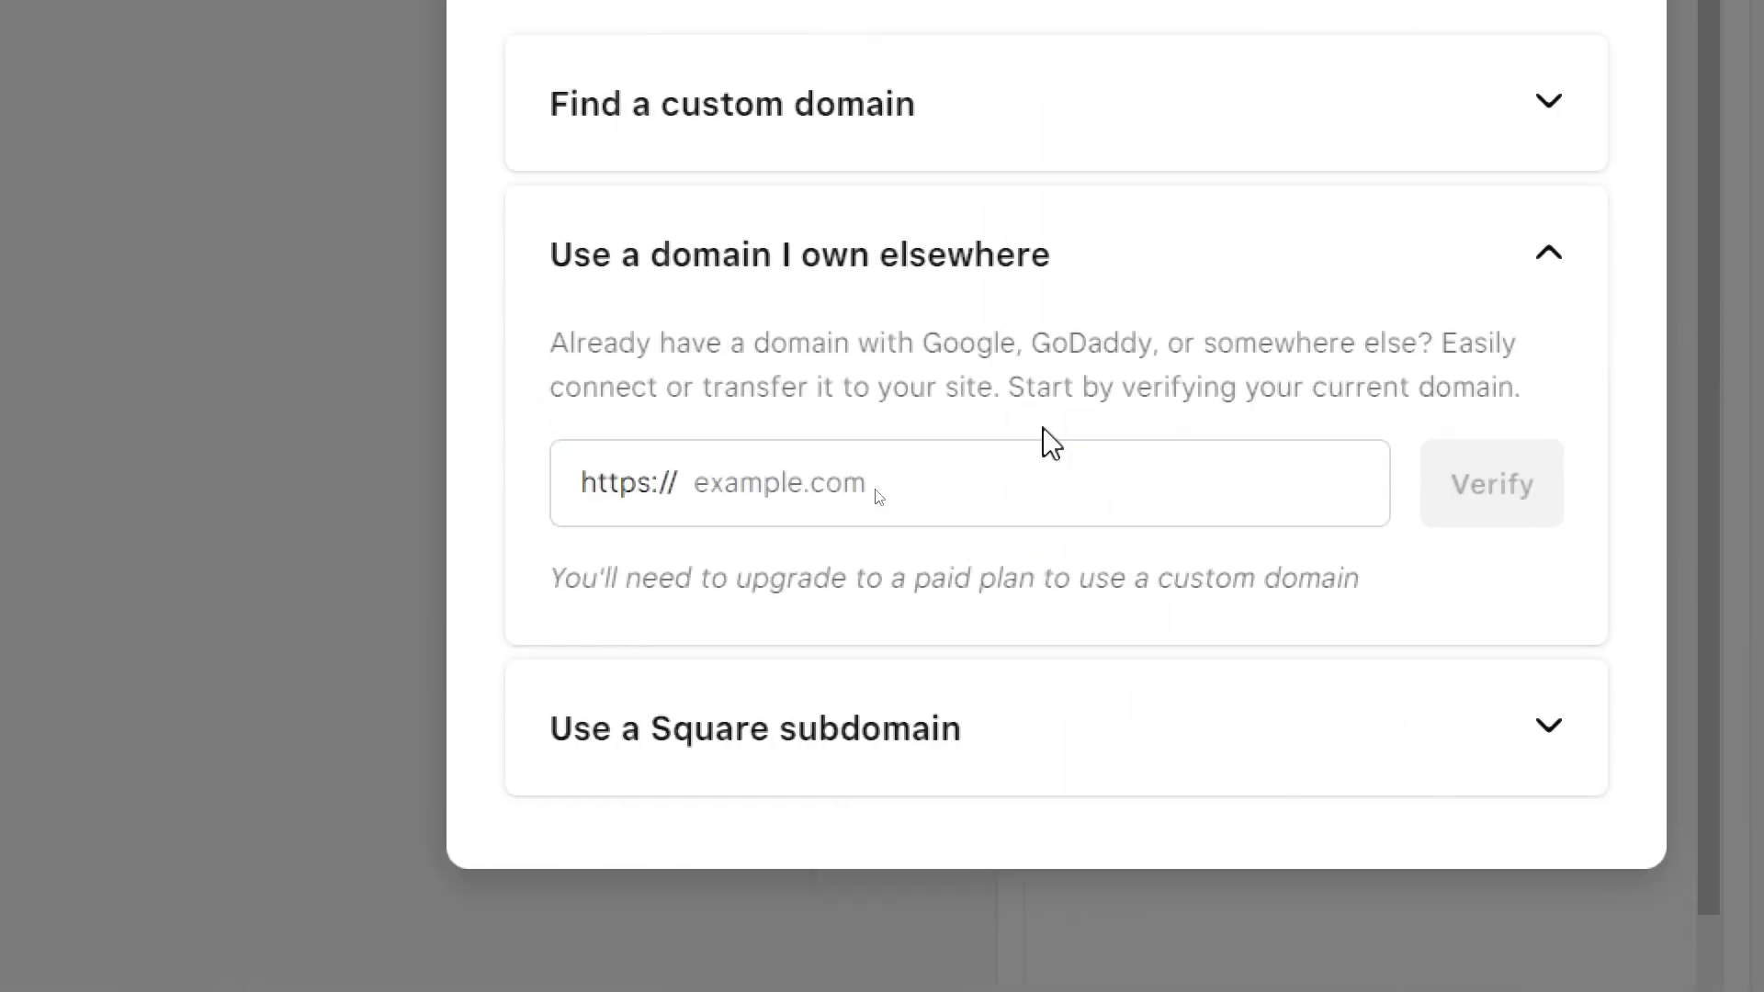
{"action": "left_click", "coordinate": [976, 497]}
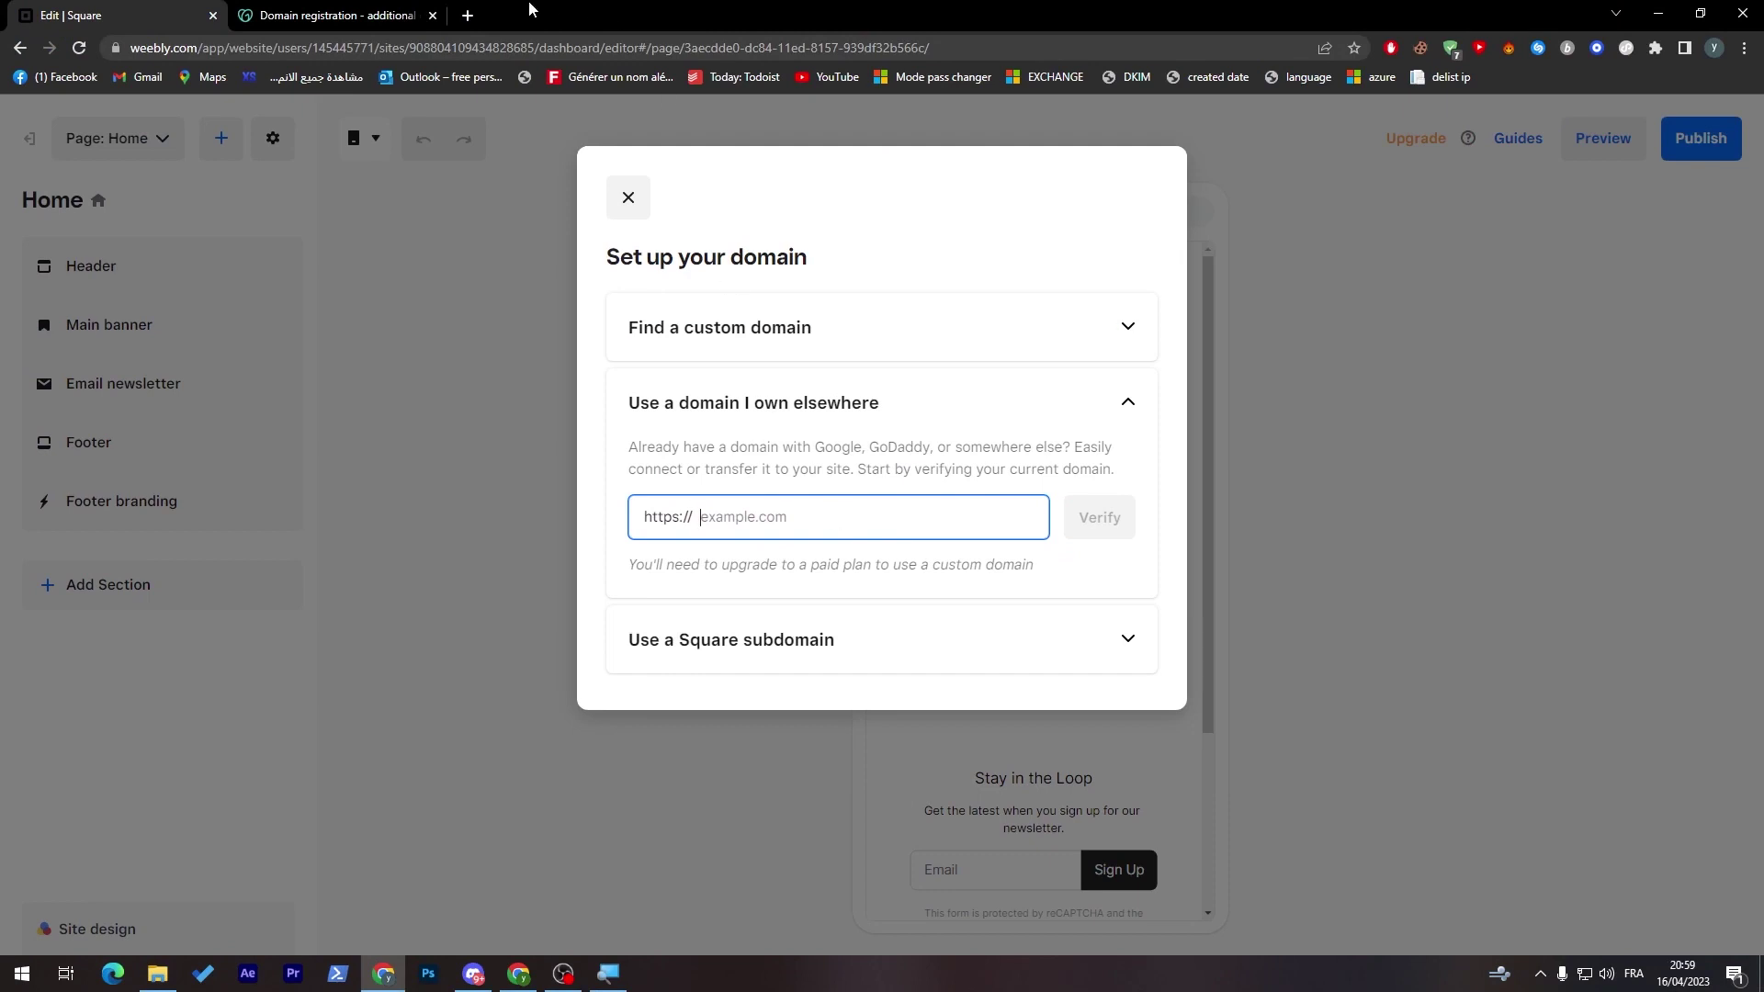
{"action": "left_click", "coordinate": [731, 195]}
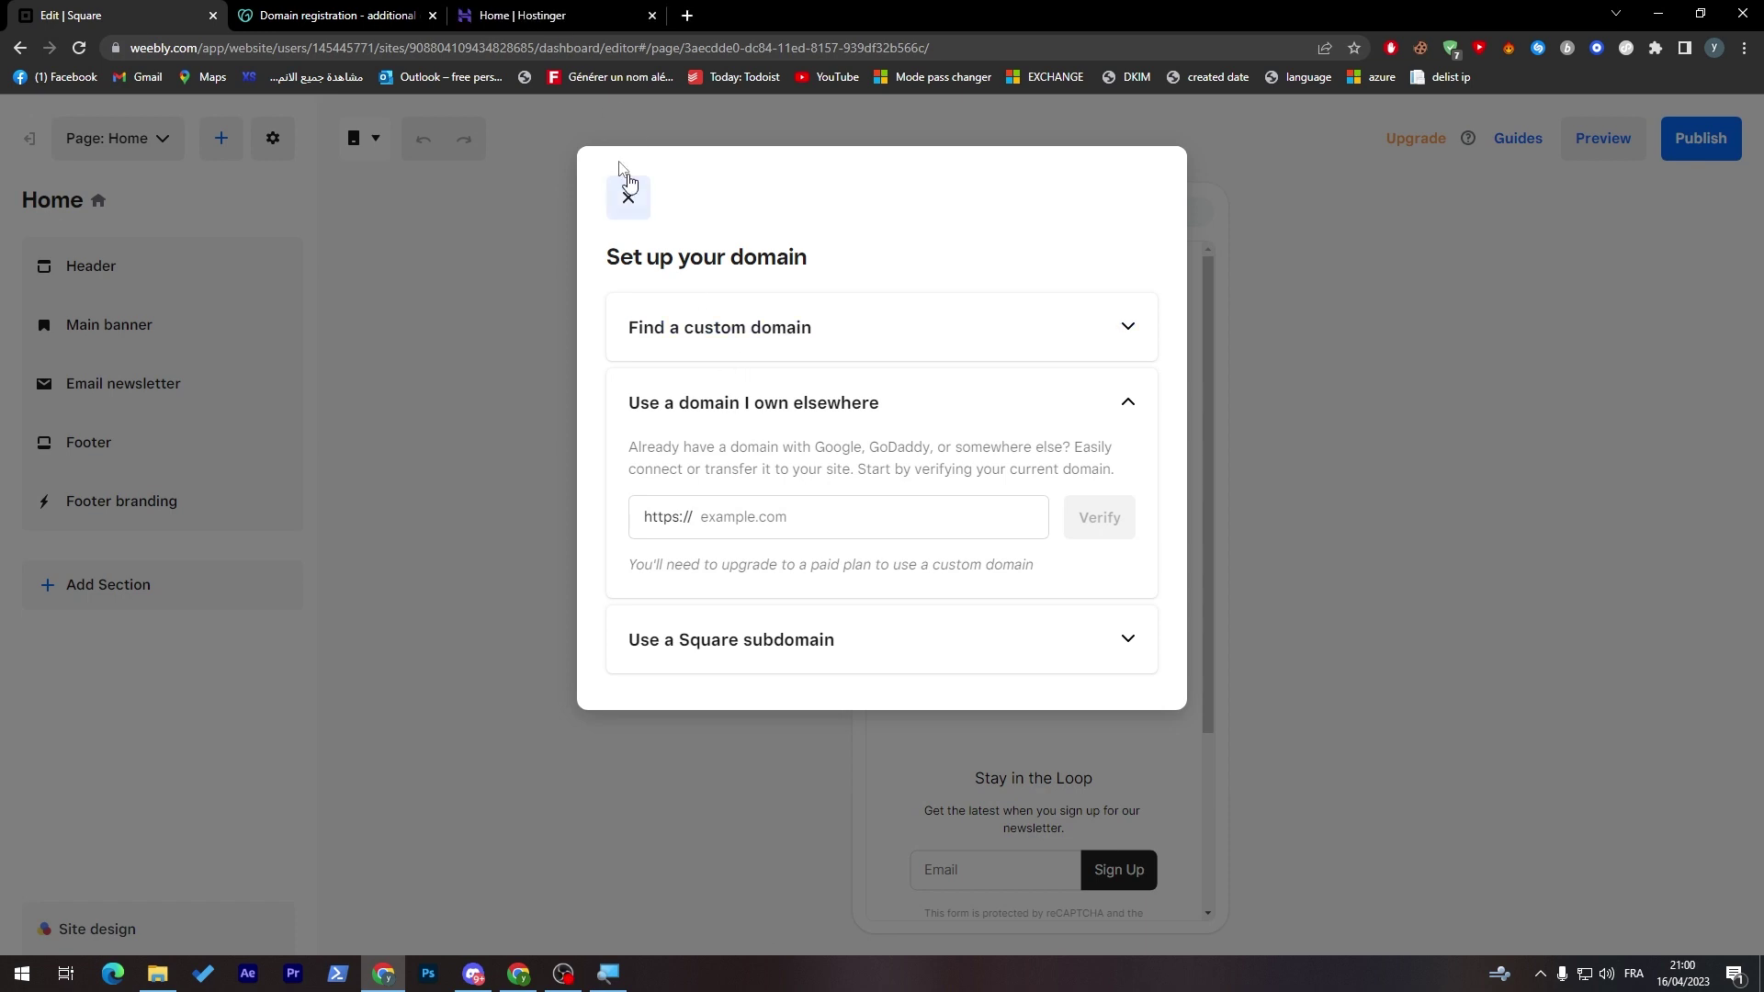
{"action": "left_click", "coordinate": [537, 15]}
- Copy mienerva.com from Hostinger, paste it into Weebly's owned-domain field, and verify it
{"action": "double_click", "coordinate": [494, 336]}
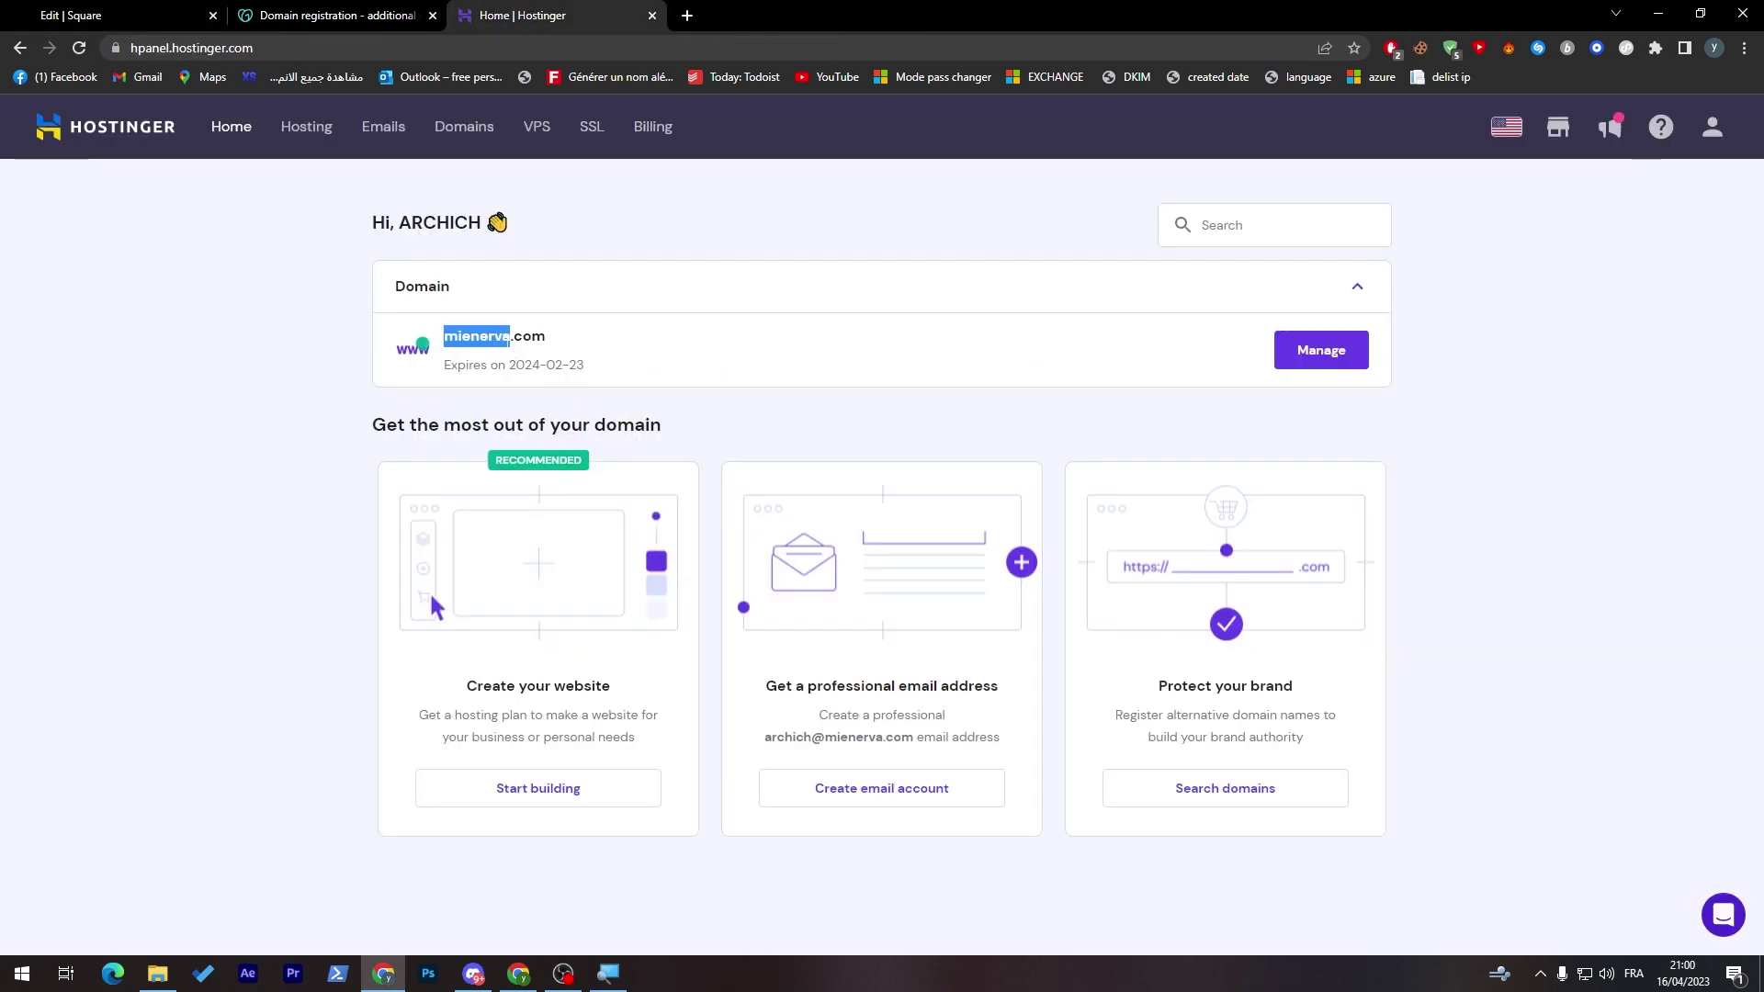
{"action": "key", "text": "ctrl+c"}
{"action": "left_click", "coordinate": [98, 15]}
{"action": "left_click", "coordinate": [838, 516]}
{"action": "key", "text": "ctrl+v"}
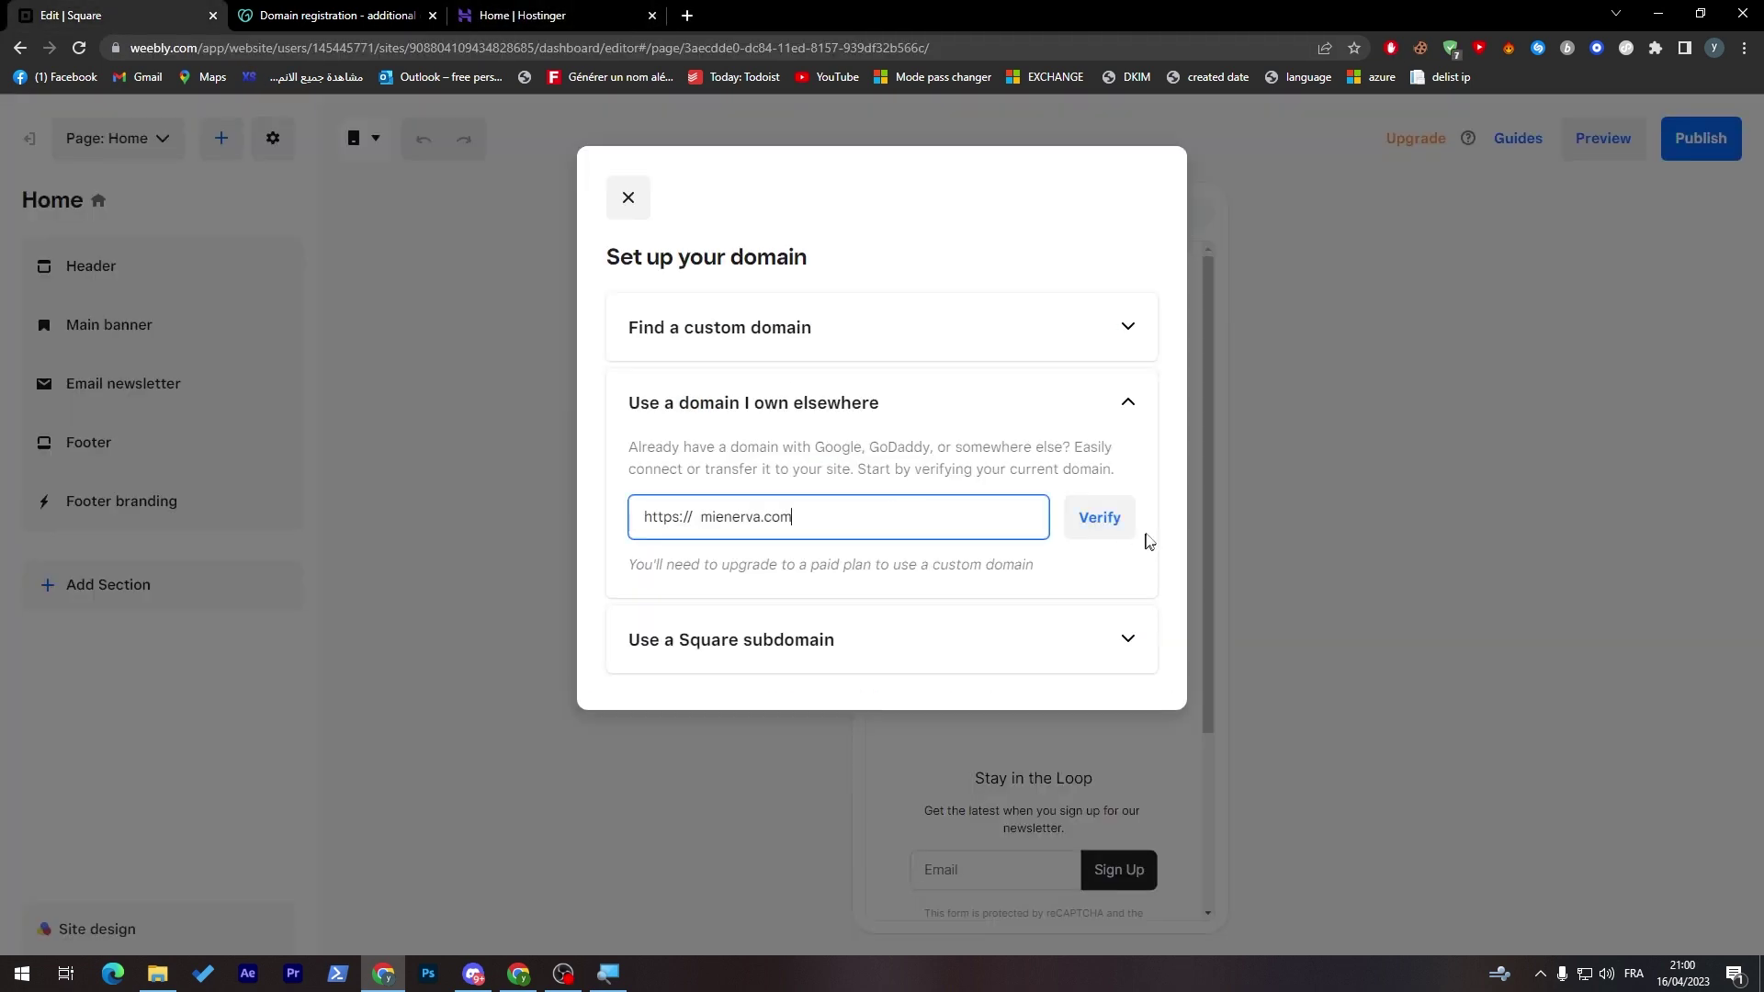
{"action": "left_click", "coordinate": [1098, 516]}
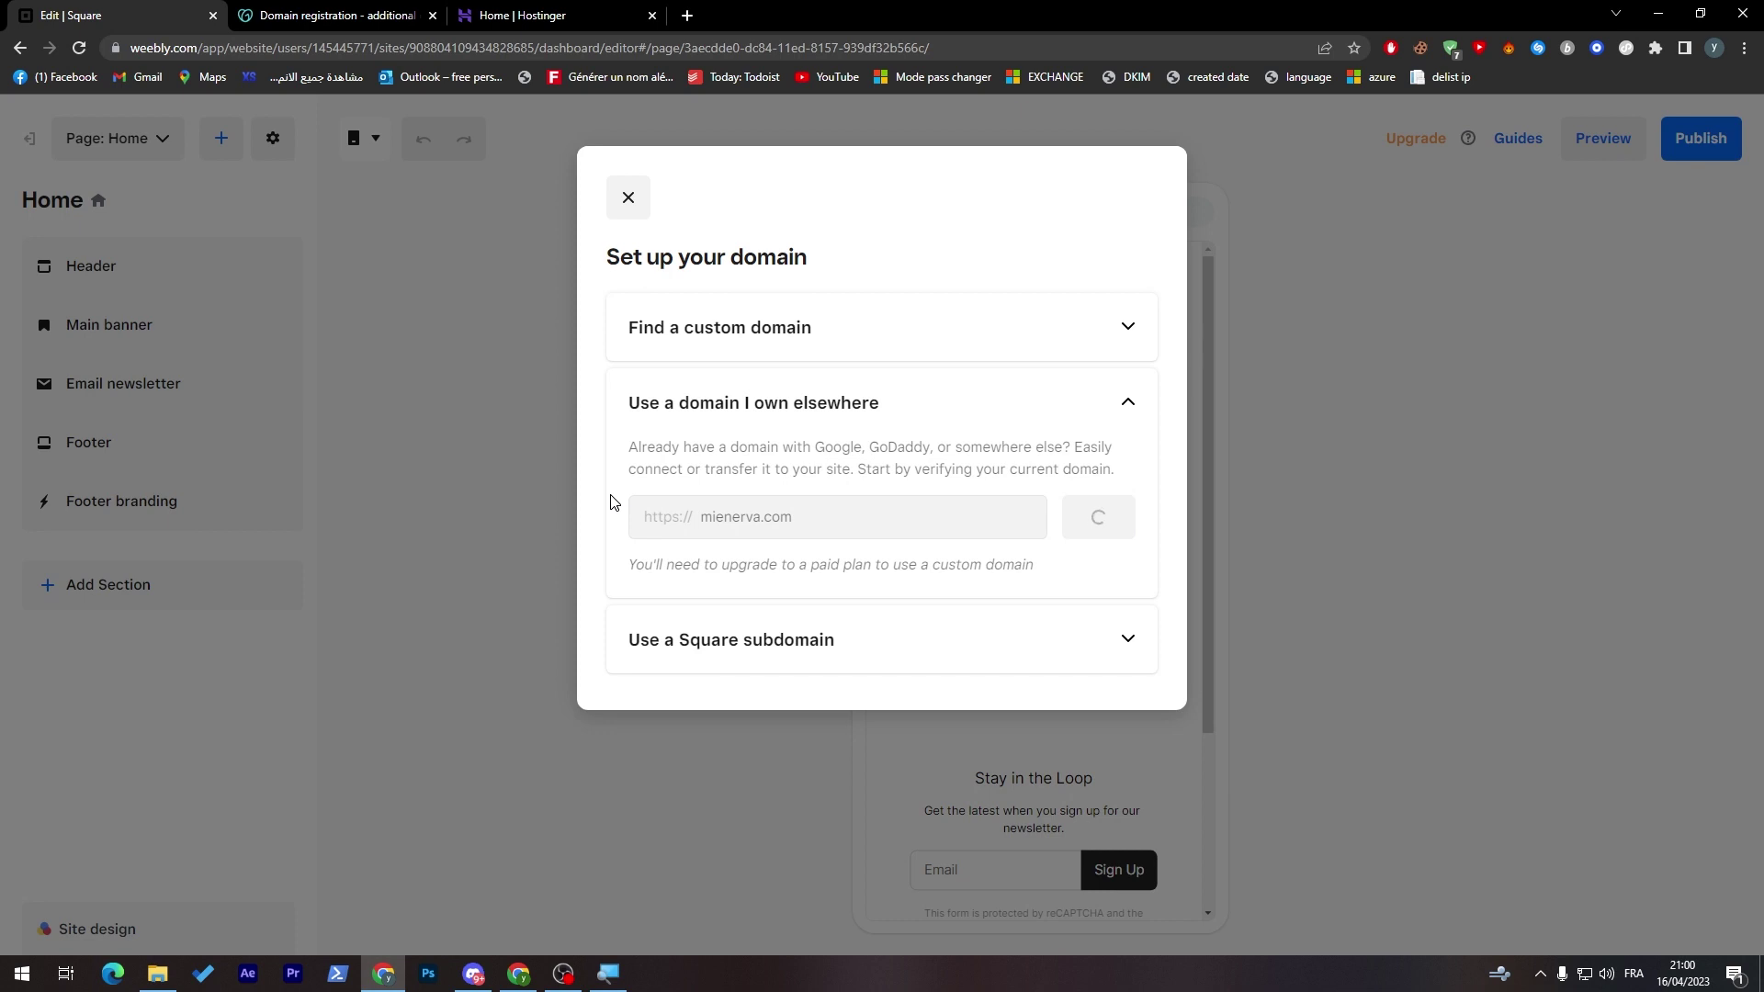
{"action": "triple_click", "coordinate": [690, 305]}
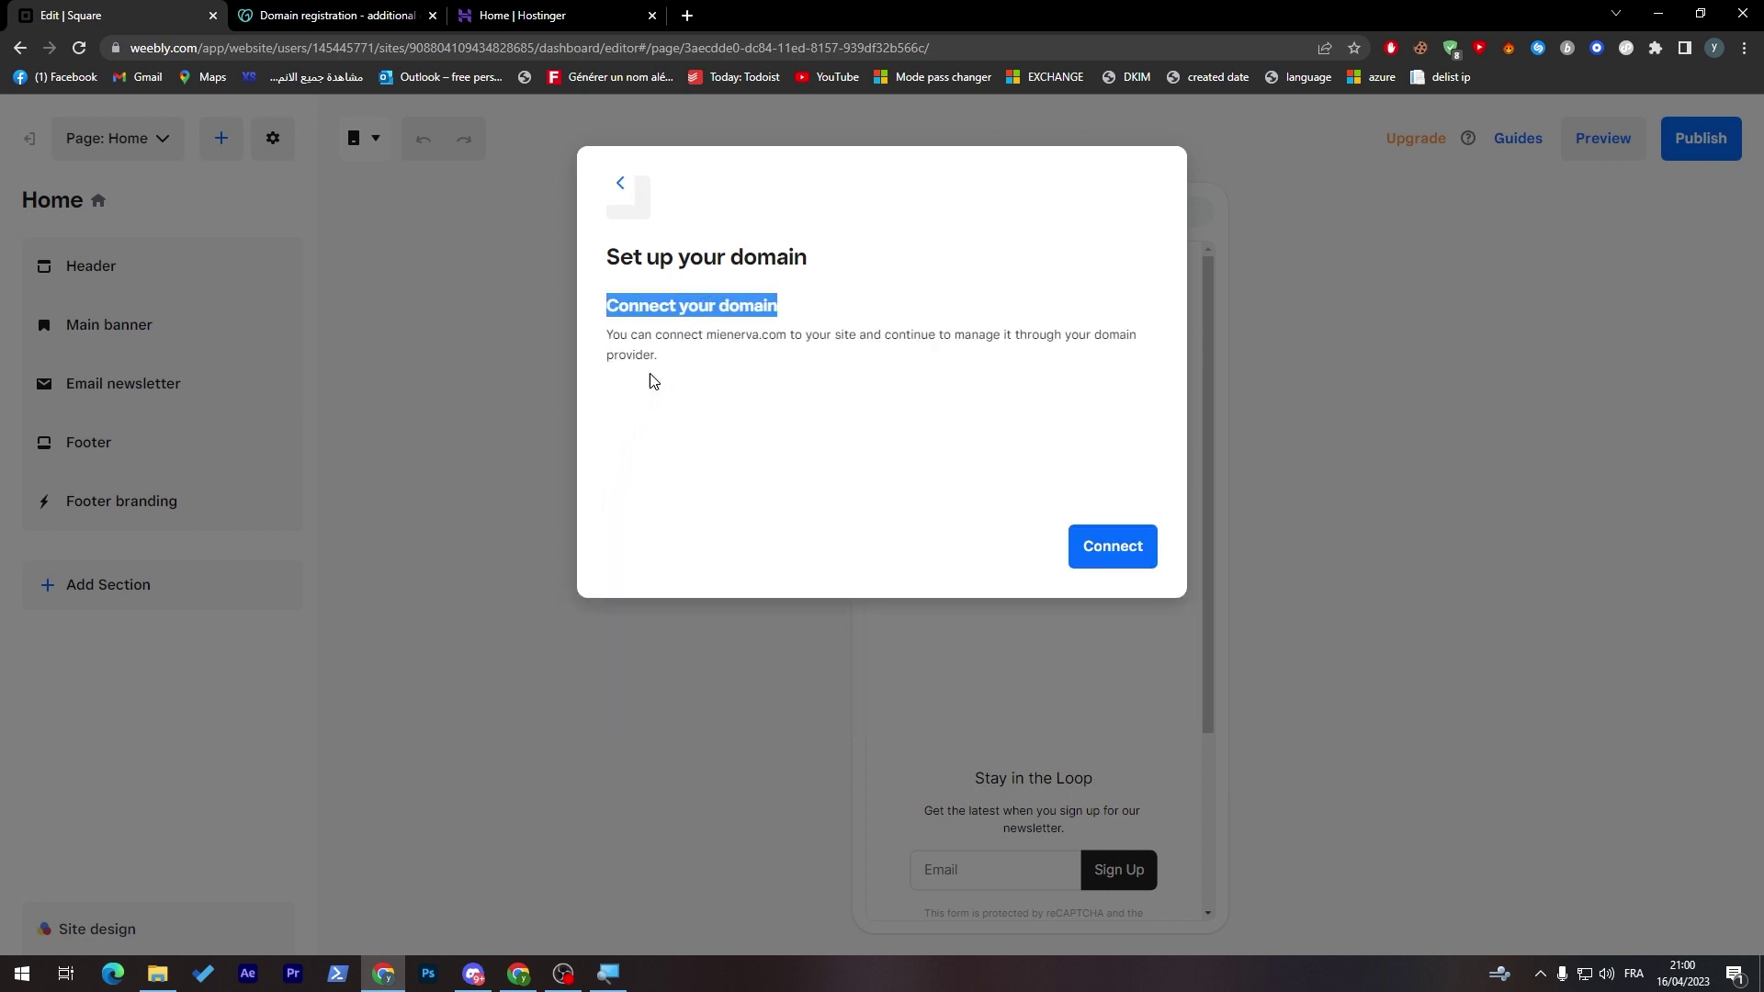
{"action": "left_click", "coordinate": [654, 382]}
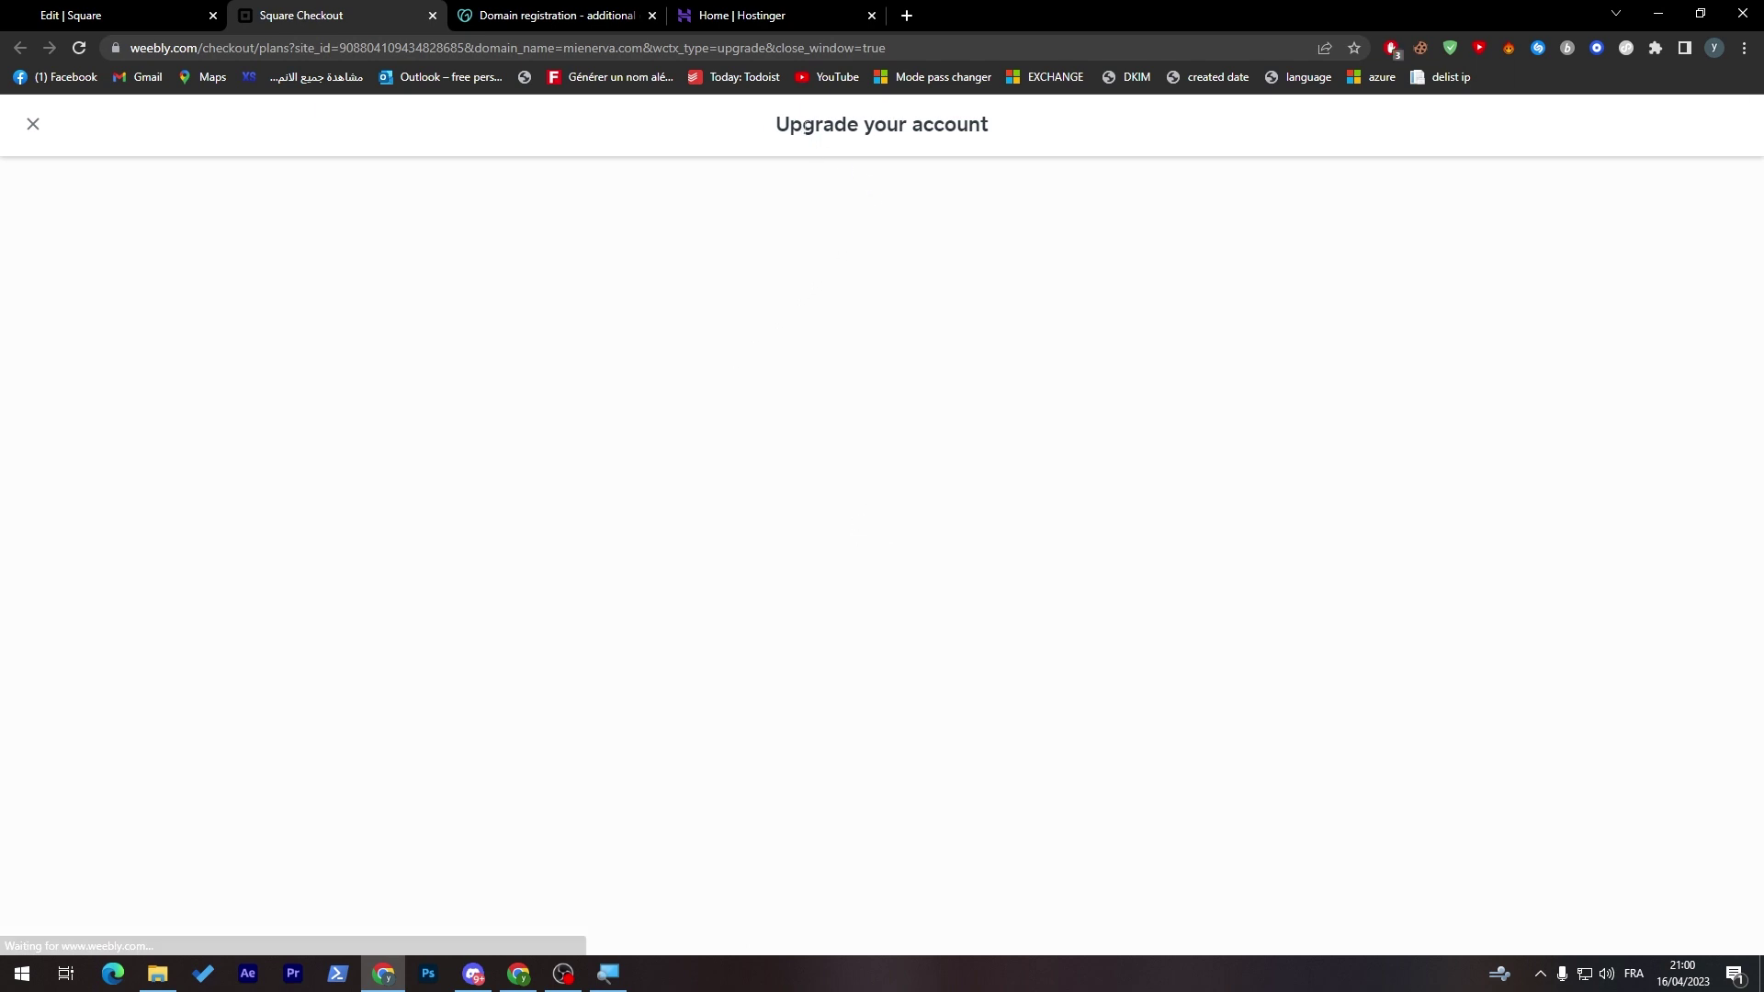
- Review the Plus and Premium plan cards on Square Checkout
{"action": "double_click", "coordinate": [873, 407]}
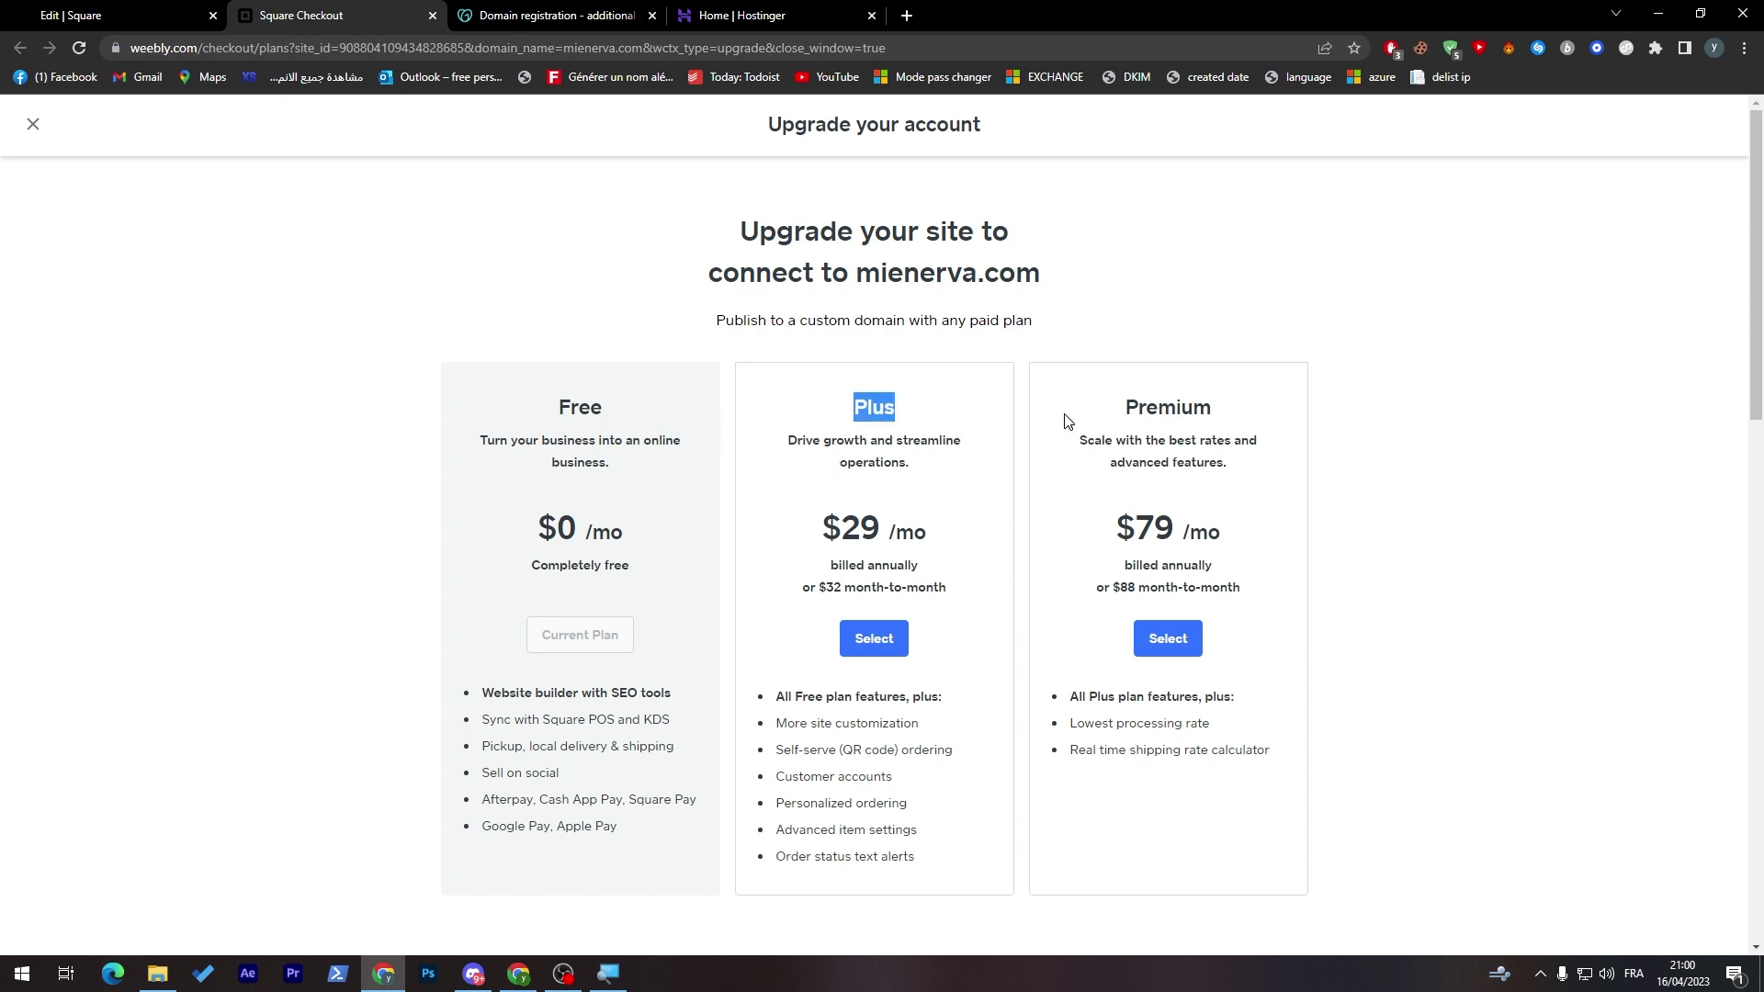
{"action": "left_click", "coordinate": [1198, 421]}
{"action": "triple_click", "coordinate": [1190, 423]}
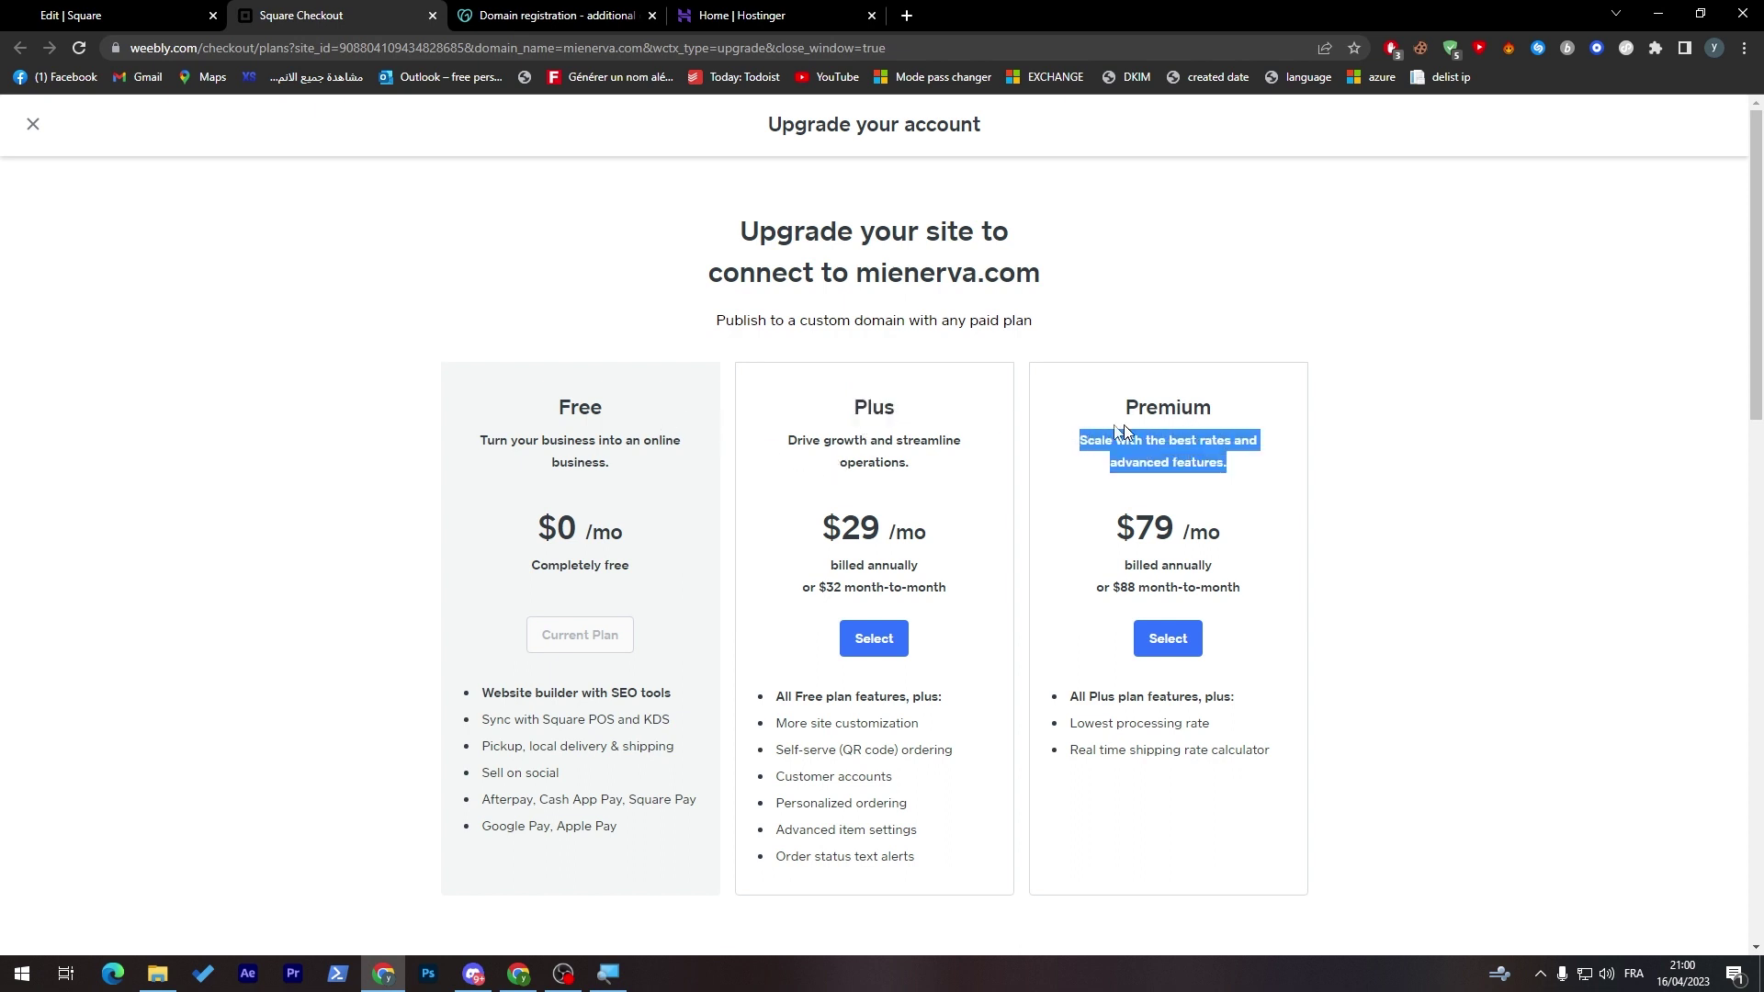
{"action": "left_click", "coordinate": [908, 407]}
{"action": "double_click", "coordinate": [874, 406]}
{"action": "left_click", "coordinate": [1647, 397]}
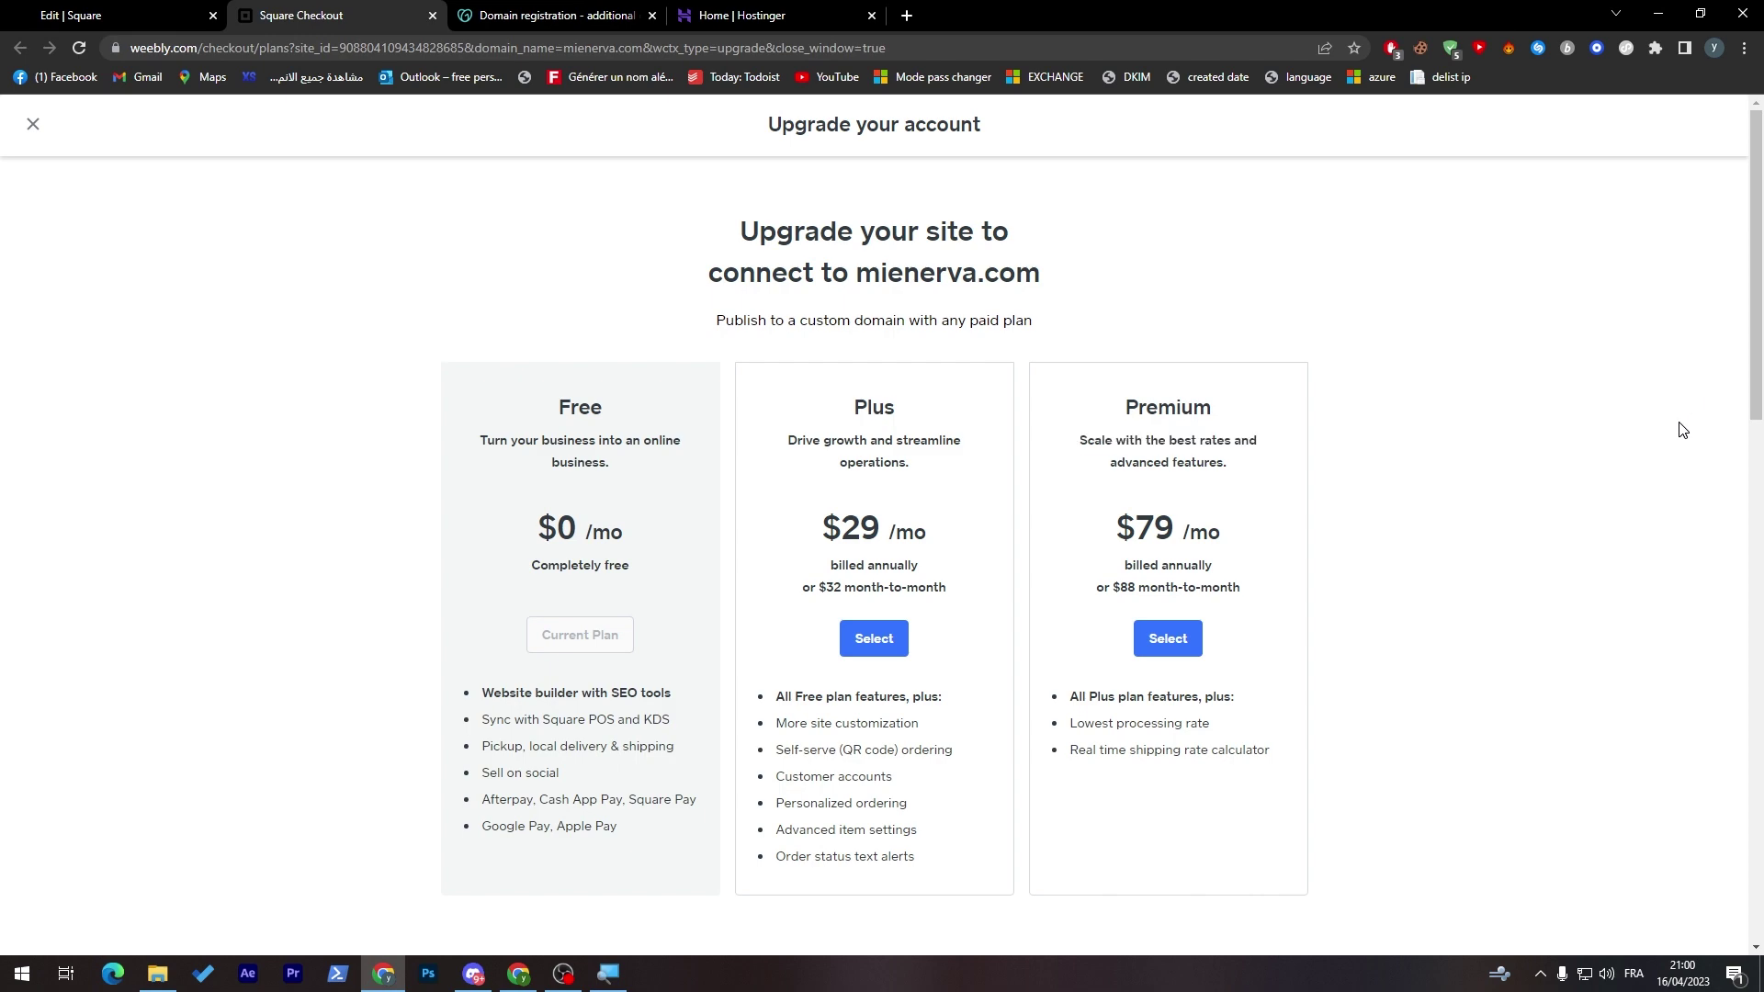
{"action": "mouse_move", "coordinate": [1756, 351]}
{"action": "left_mouse_down"}
{"action": "mouse_move", "coordinate": [1755, 869]}
{"action": "mouse_move", "coordinate": [1673, 434]}
{"action": "left_mouse_up"}
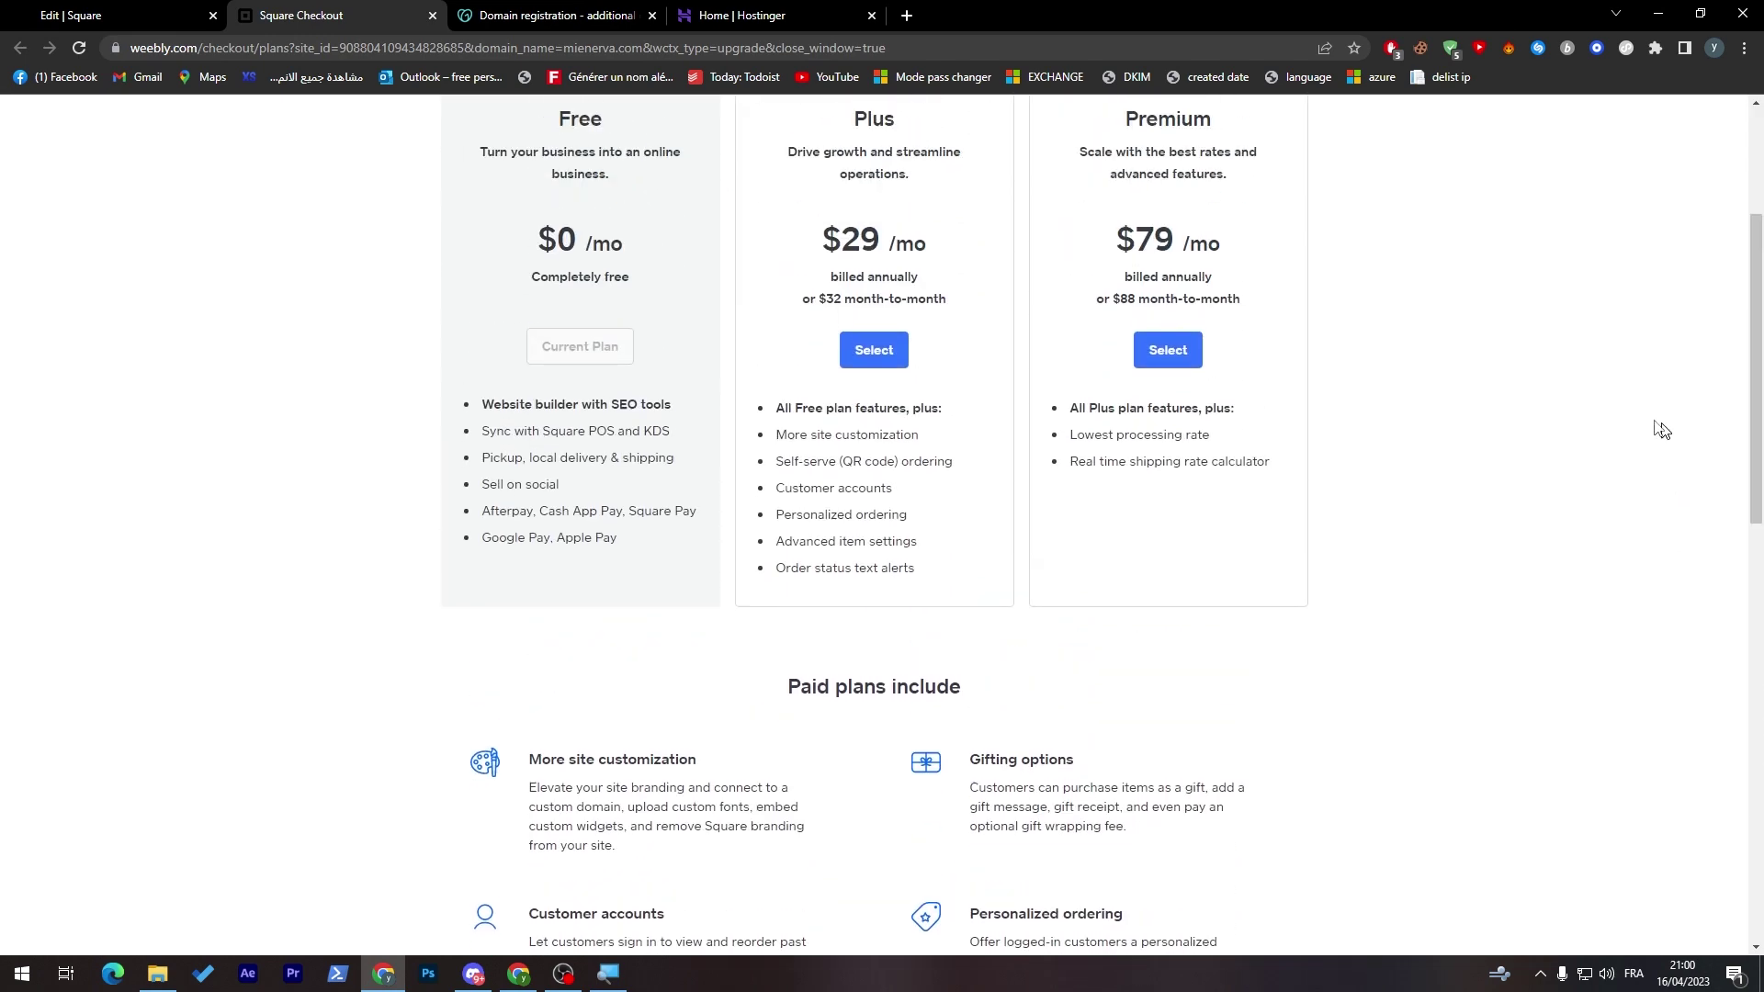
- Glance at the GoDaddy tab, then expand the full Free, Plus and Premium feature comparison
{"action": "left_click", "coordinate": [539, 16]}
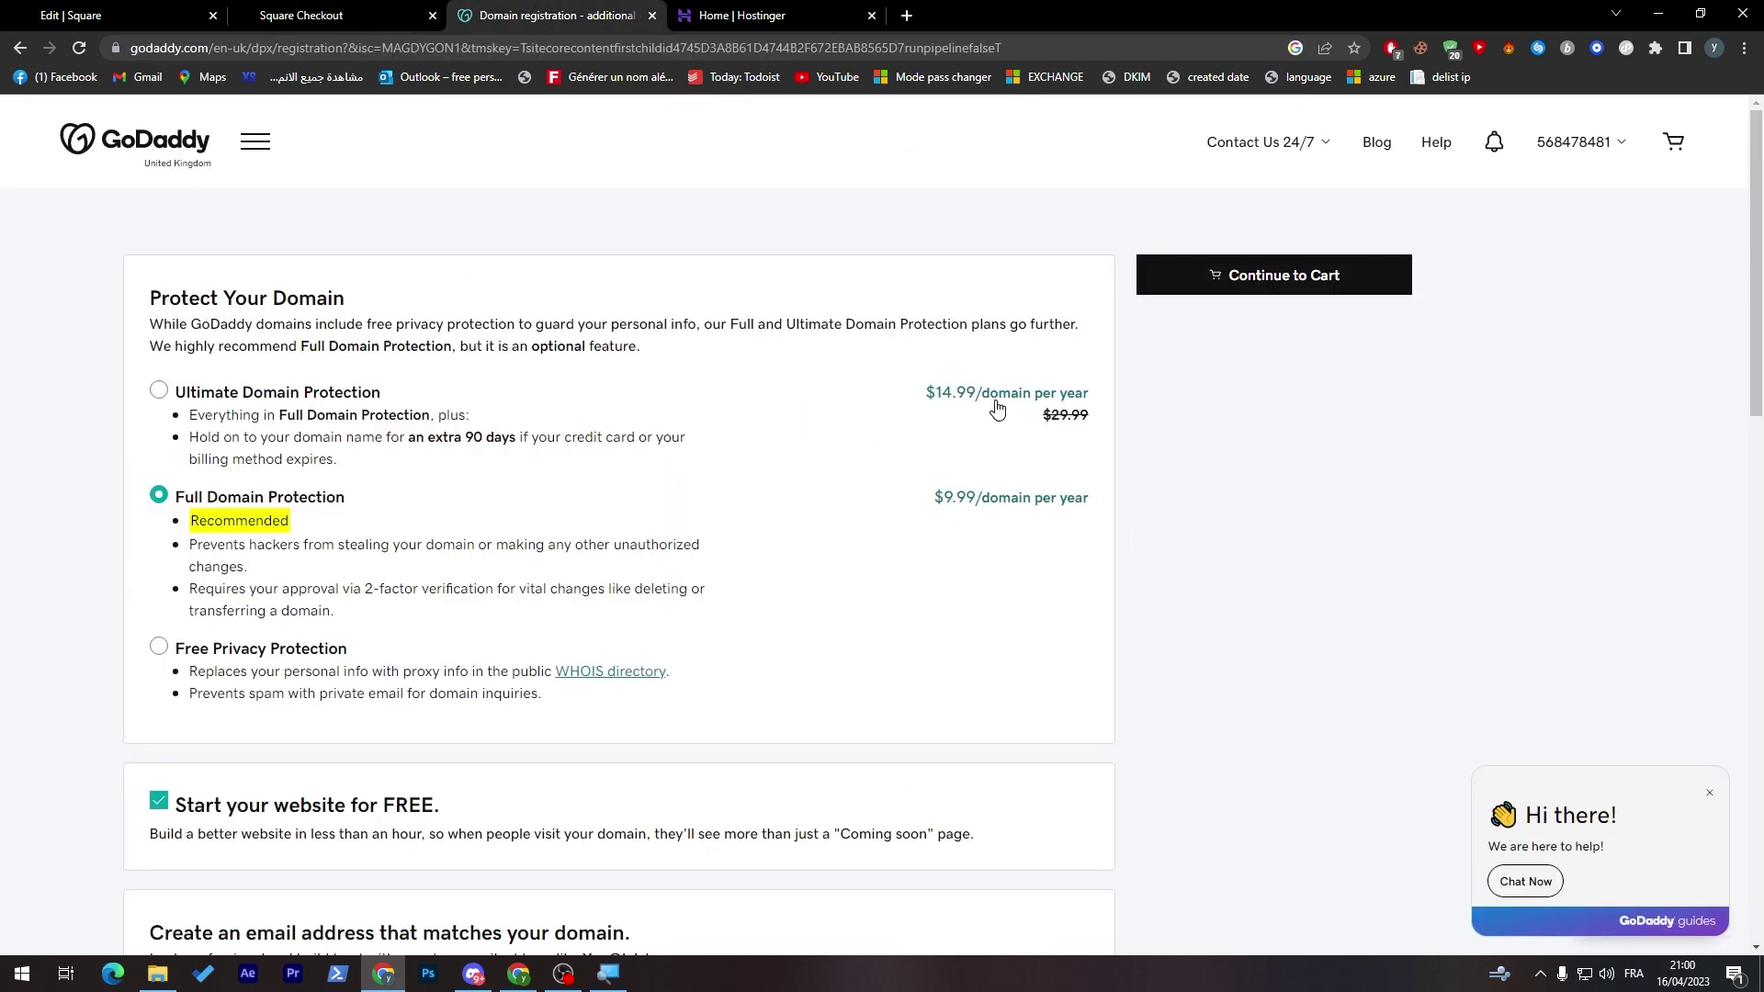
{"action": "left_click", "coordinate": [301, 14]}
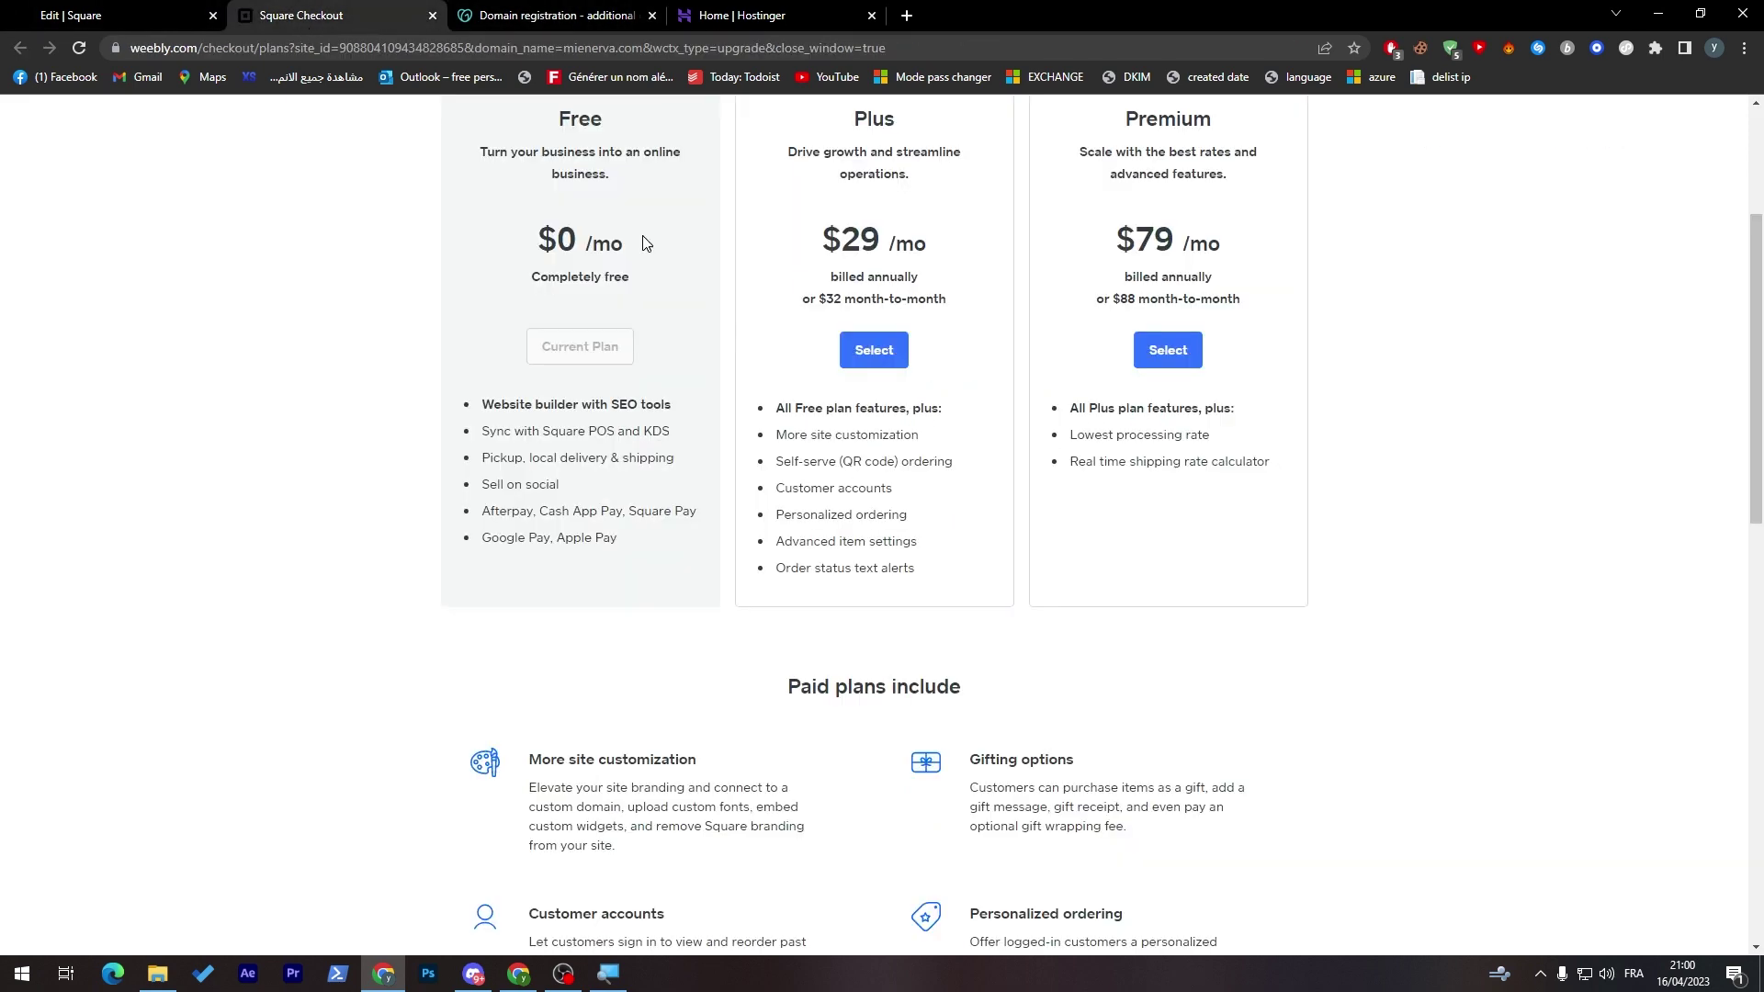
{"action": "left_click_drag", "start_coordinate": [1757, 441], "coordinate": [1756, 365]}
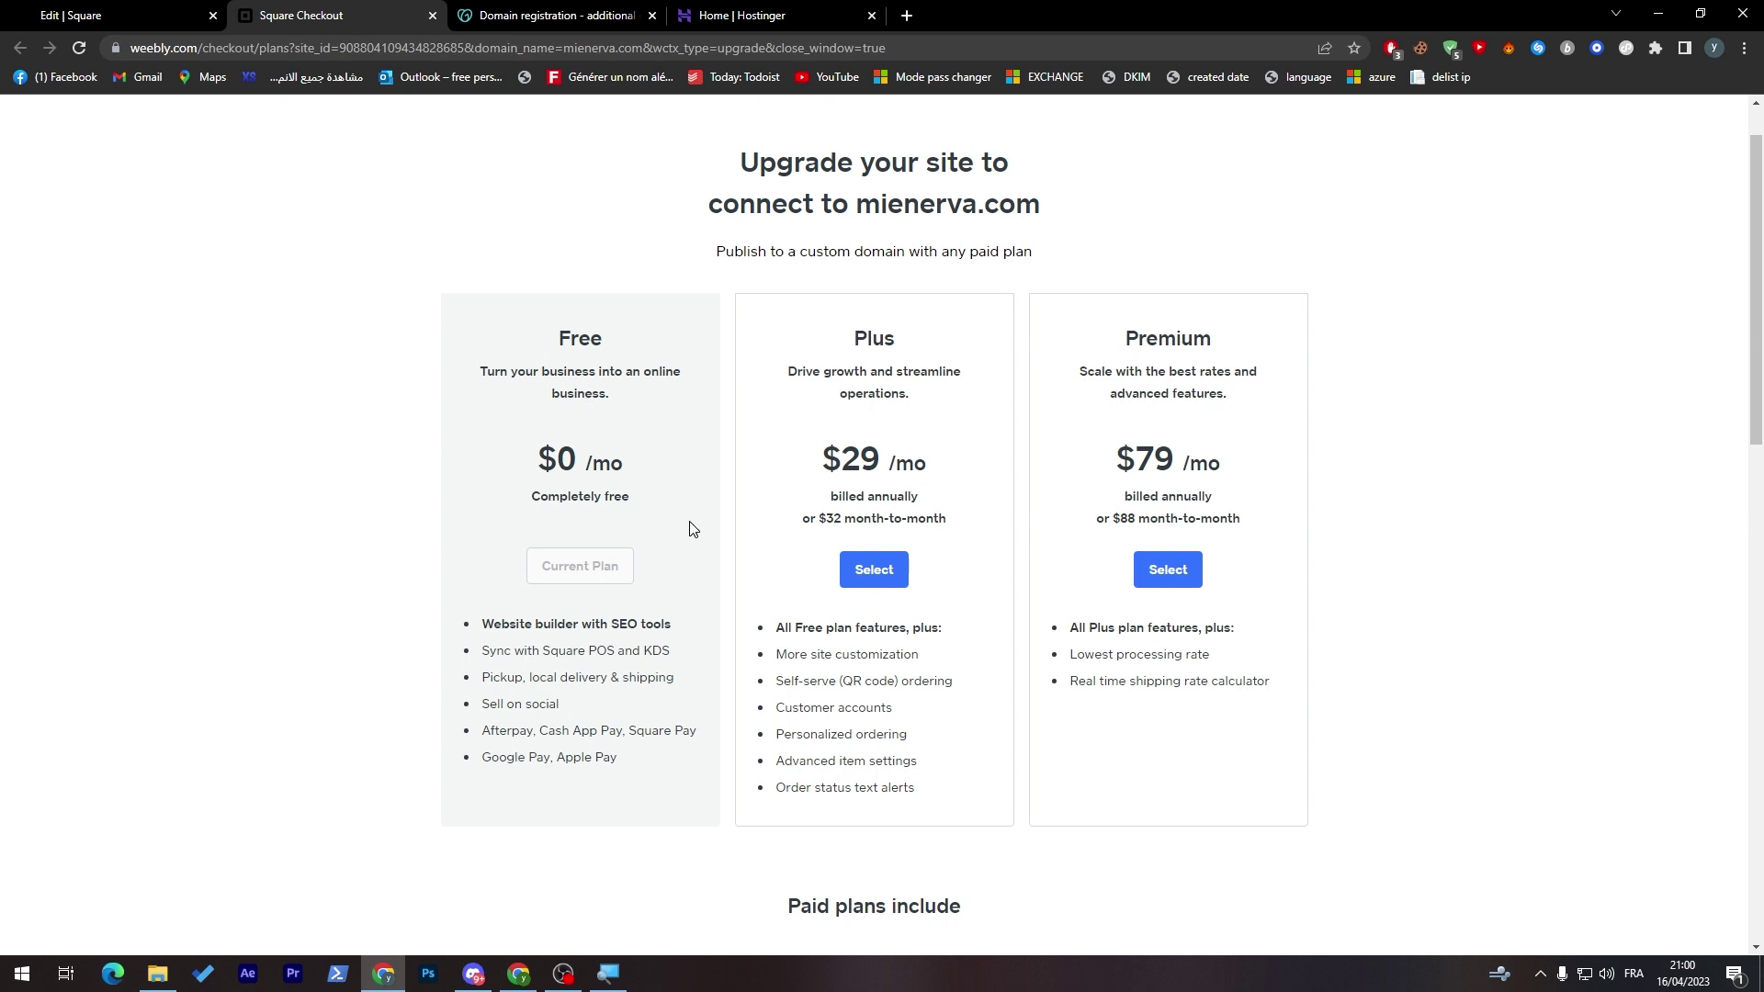
{"action": "left_click_drag", "start_coordinate": [884, 461], "coordinate": [844, 460]}
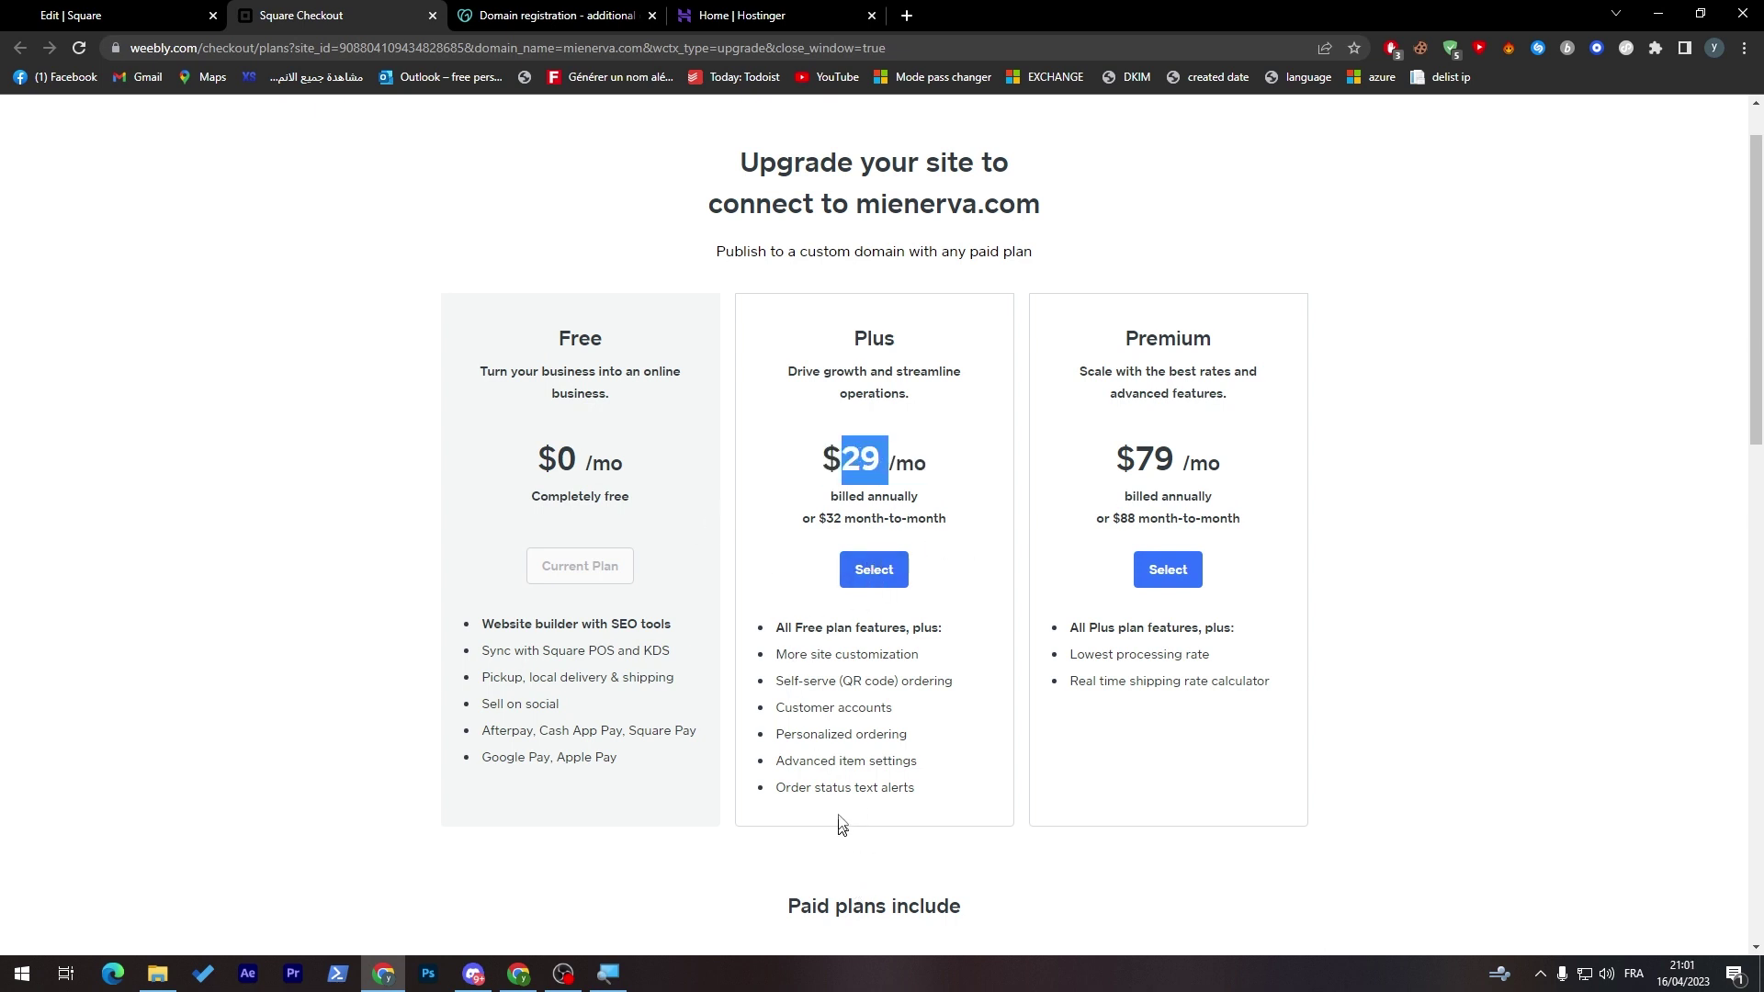
{"action": "mouse_move", "coordinate": [771, 706]}
{"action": "left_mouse_down"}
{"action": "mouse_move", "coordinate": [895, 732]}
{"action": "mouse_move", "coordinate": [926, 762]}
{"action": "left_mouse_up"}
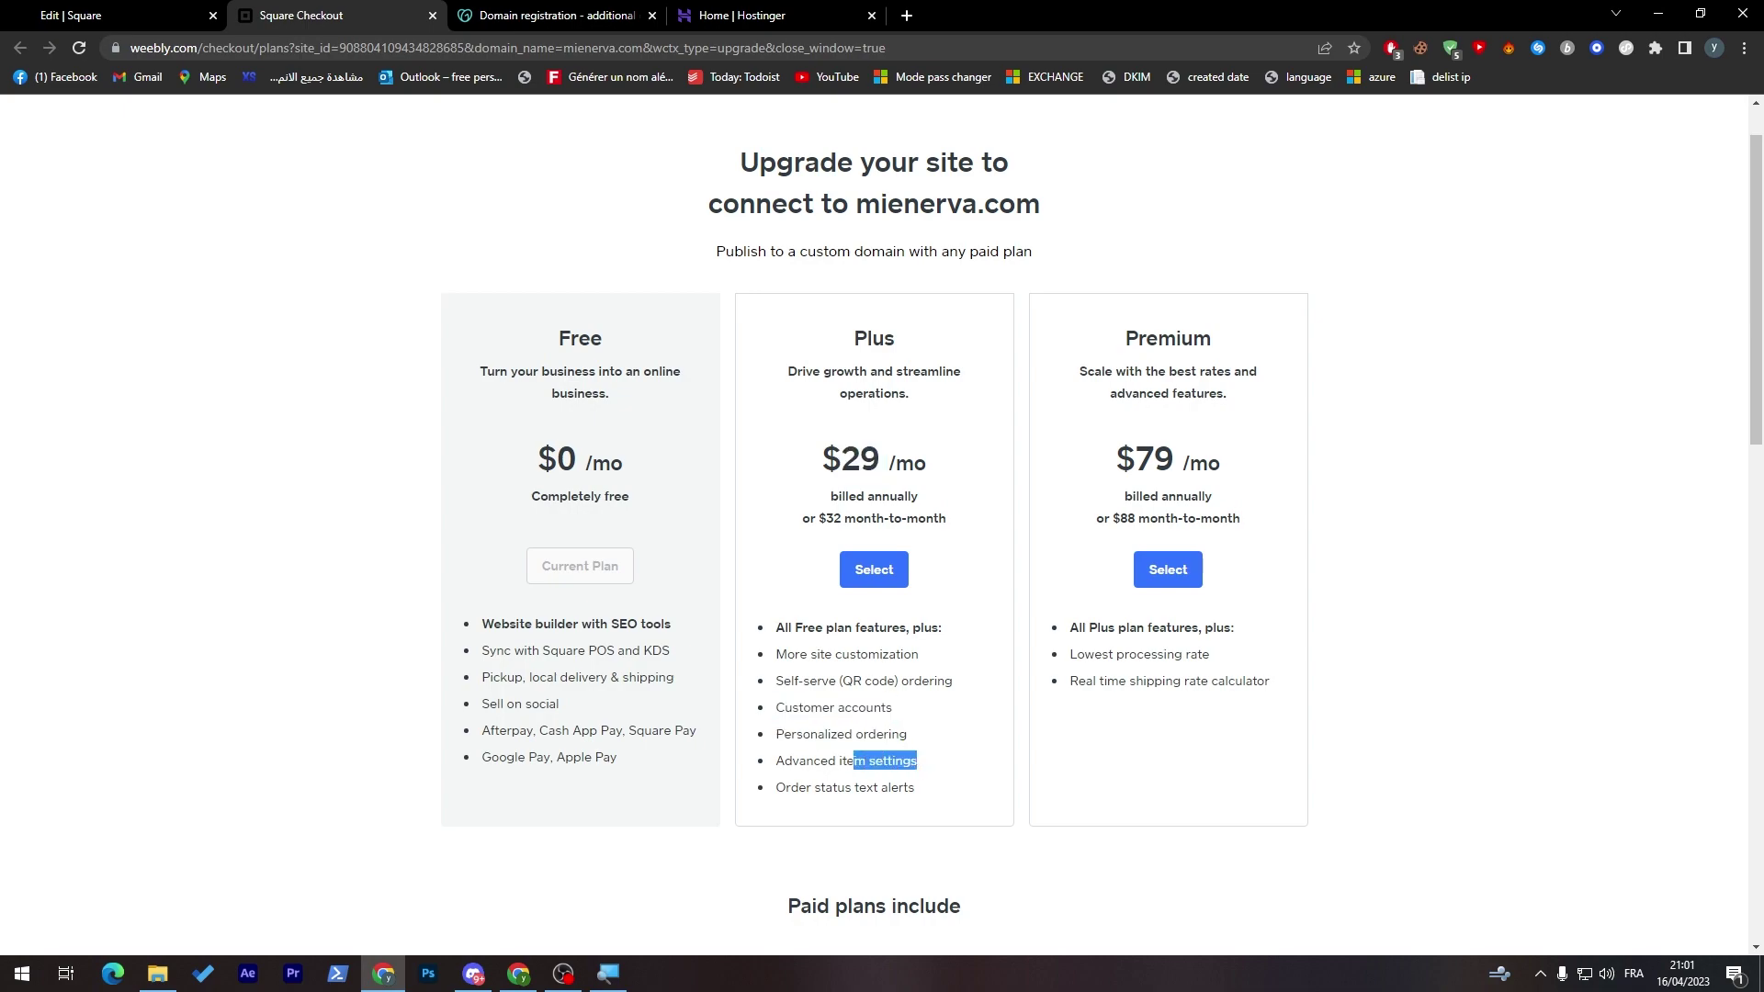
{"action": "left_click", "coordinate": [923, 753]}
{"action": "mouse_move", "coordinate": [1755, 345]}
{"action": "left_mouse_down"}
{"action": "mouse_move", "coordinate": [1734, 569]}
{"action": "mouse_move", "coordinate": [1734, 401]}
{"action": "mouse_move", "coordinate": [1734, 647]}
{"action": "left_mouse_up"}
{"action": "left_click", "coordinate": [874, 560]}
{"action": "scroll", "coordinate": [1502, 469], "scroll_direction": "down", "scroll_amount": 1}
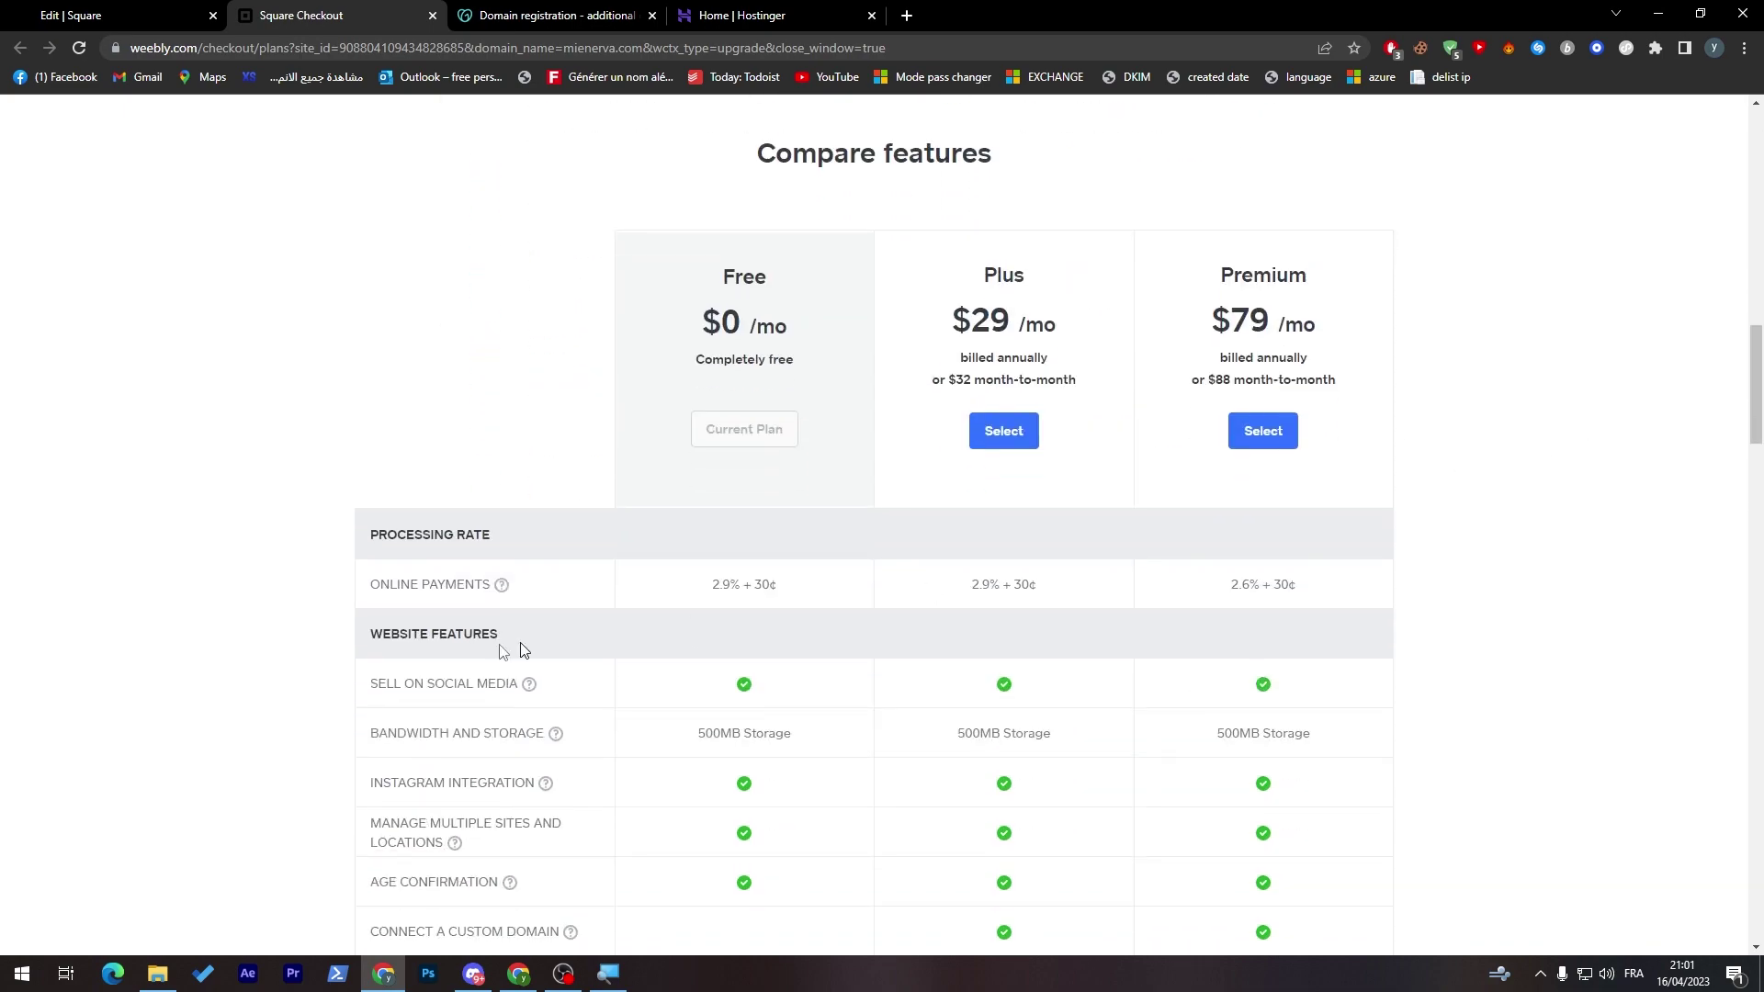
{"action": "left_click_drag", "start_coordinate": [1755, 387], "coordinate": [1750, 435]}
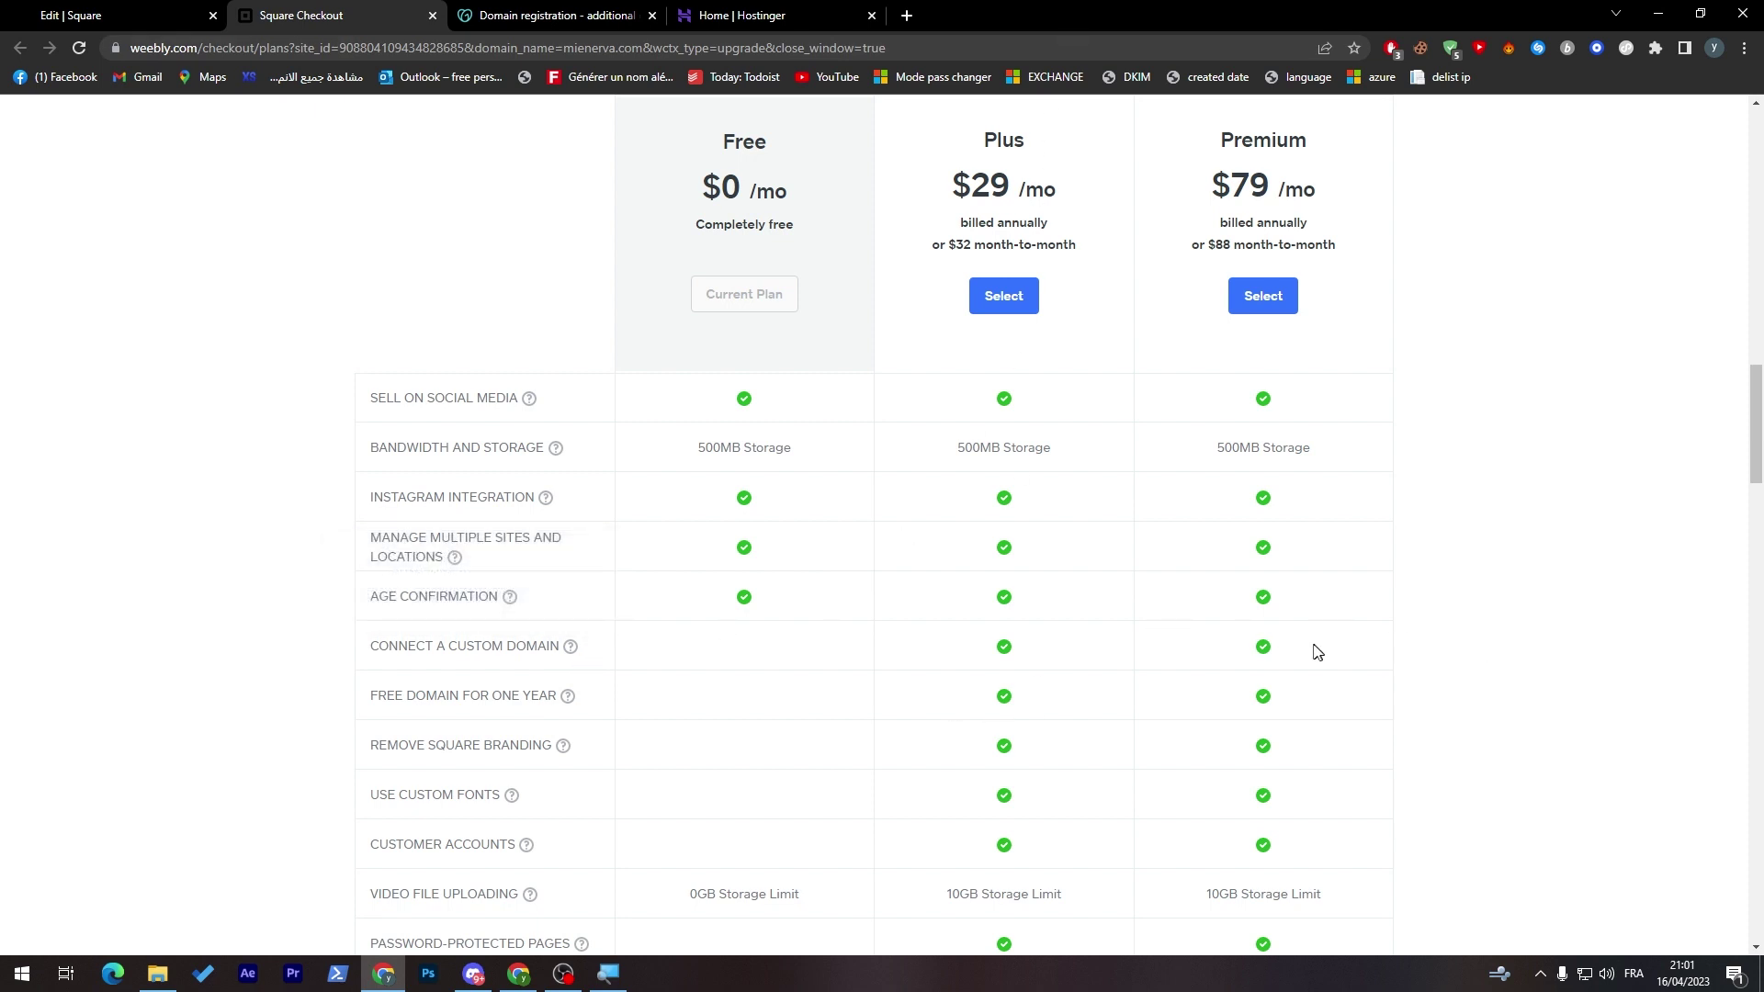
{"action": "mouse_move", "coordinate": [1754, 427]}
{"action": "left_mouse_down"}
{"action": "mouse_move", "coordinate": [1733, 354]}
{"action": "mouse_move", "coordinate": [1719, 380]}
{"action": "left_mouse_up"}
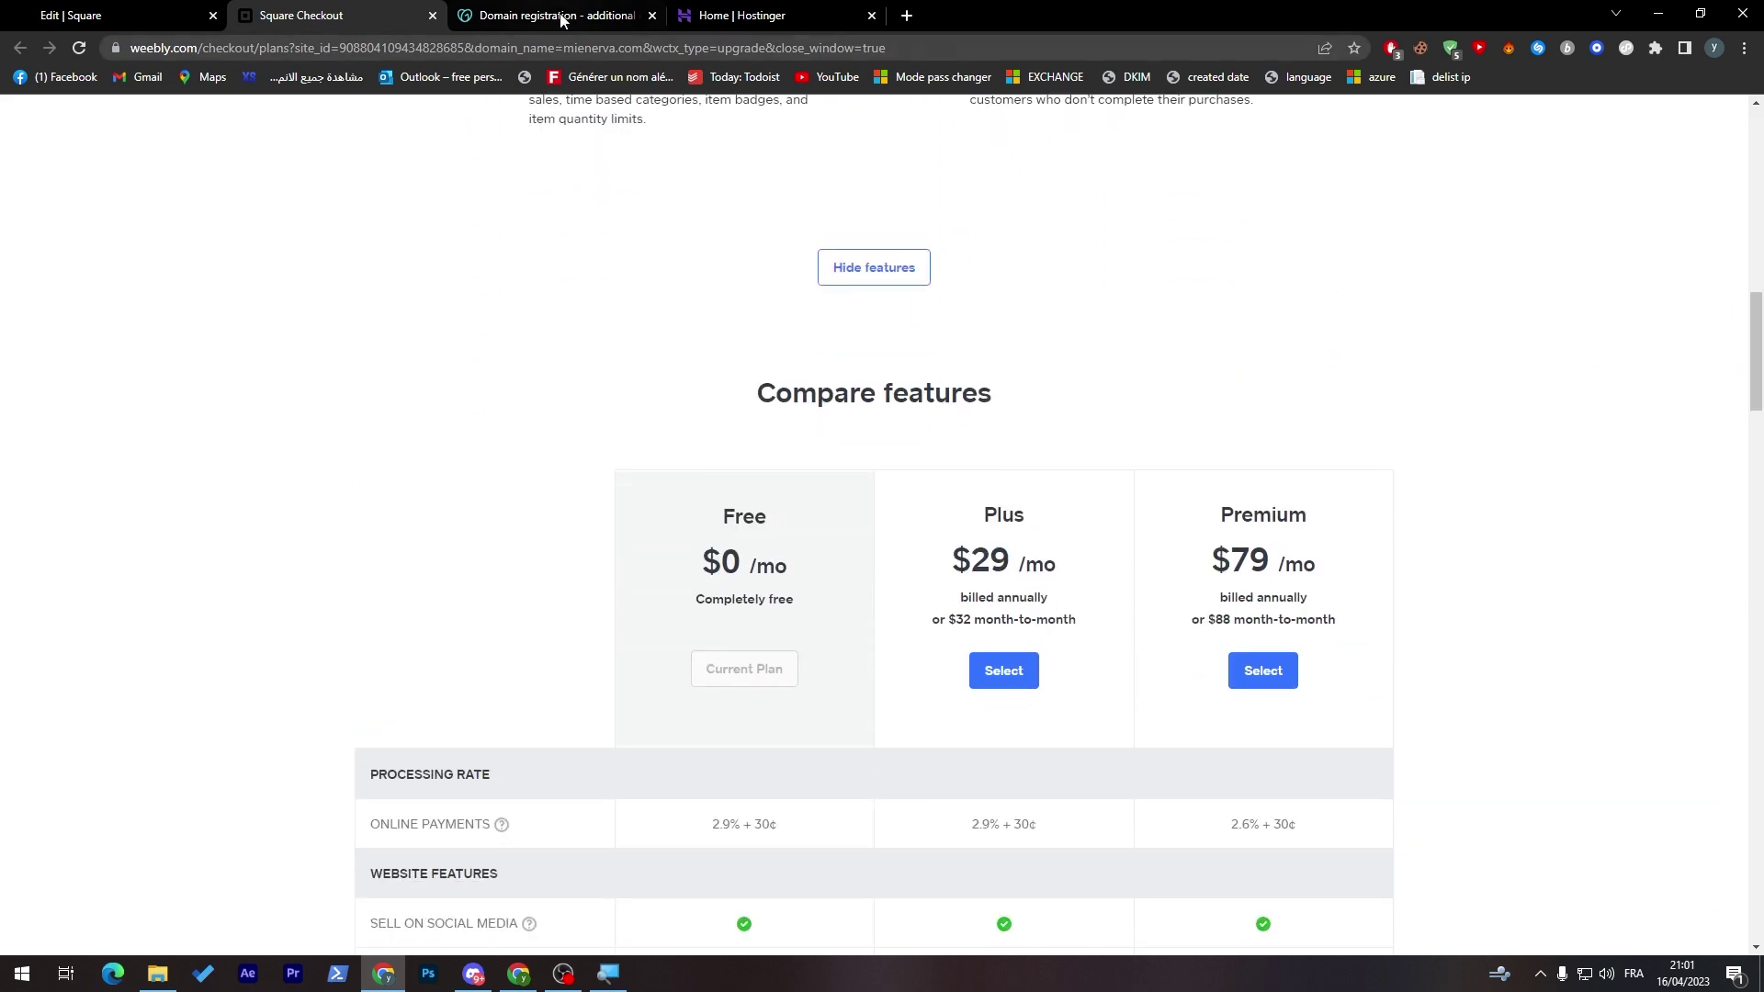
- Open Hostinger's DNS / Nameservers page for mienerva.com and check the record types, keeping A
{"action": "left_click", "coordinate": [741, 16]}
{"action": "left_click", "coordinate": [1320, 349]}
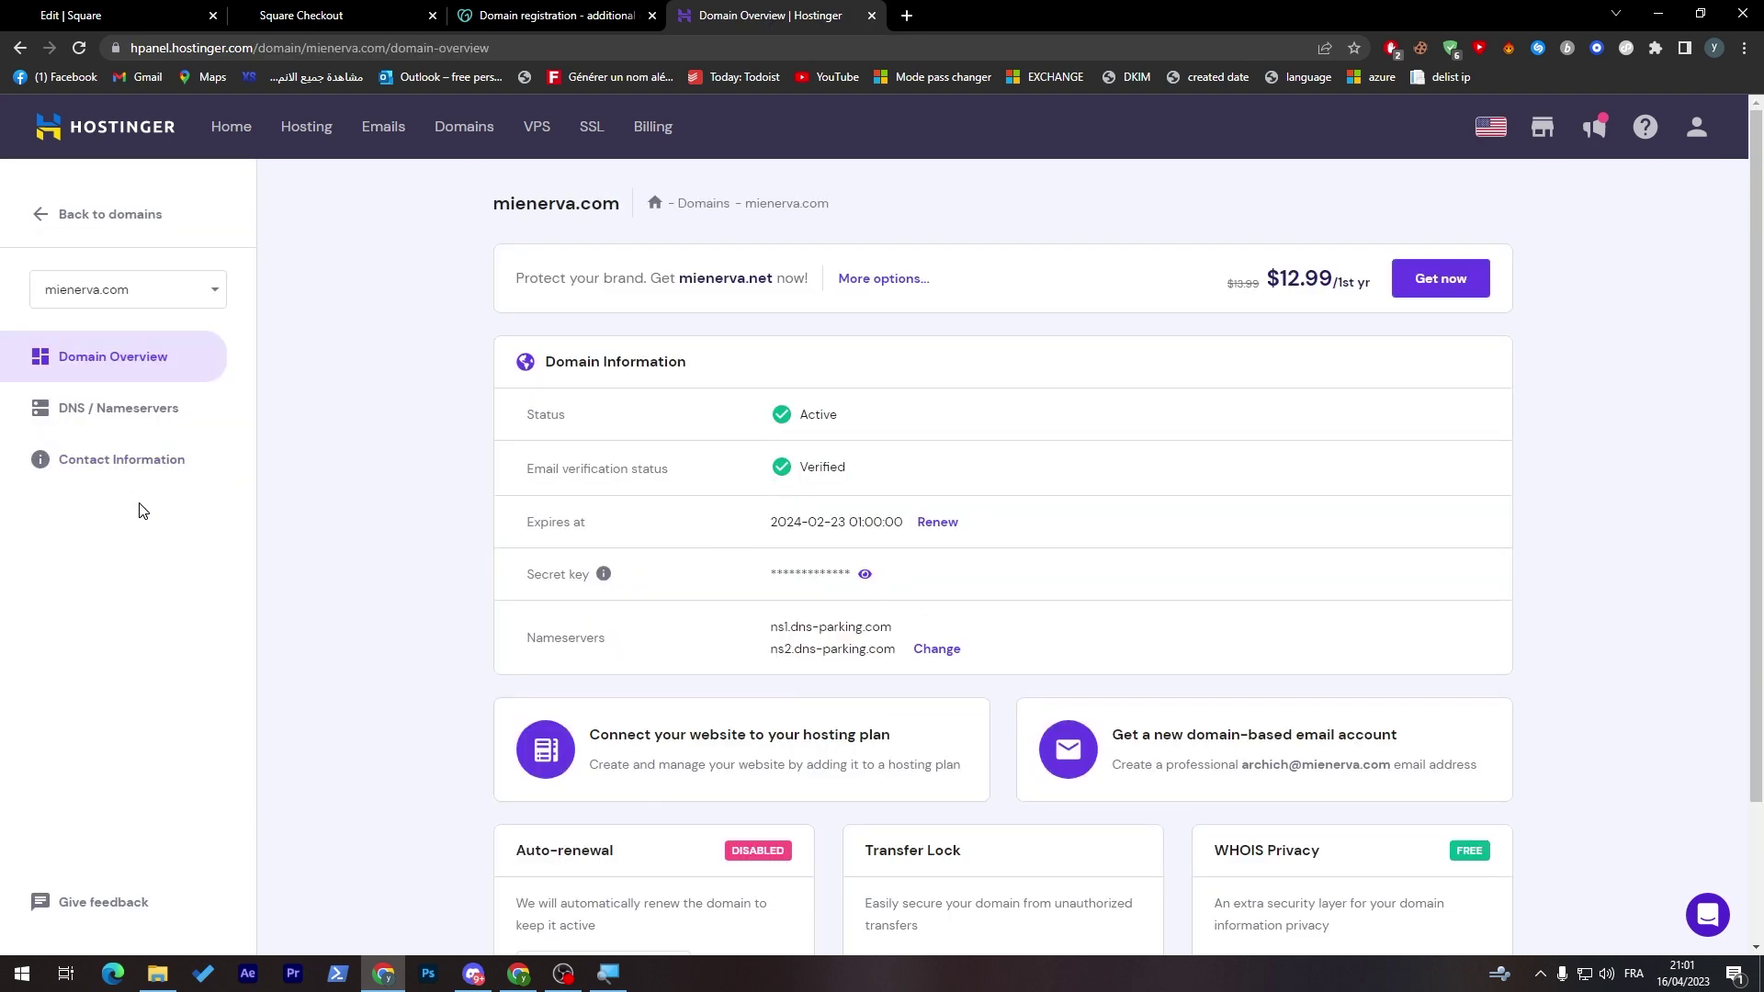
{"action": "left_click", "coordinate": [118, 409]}
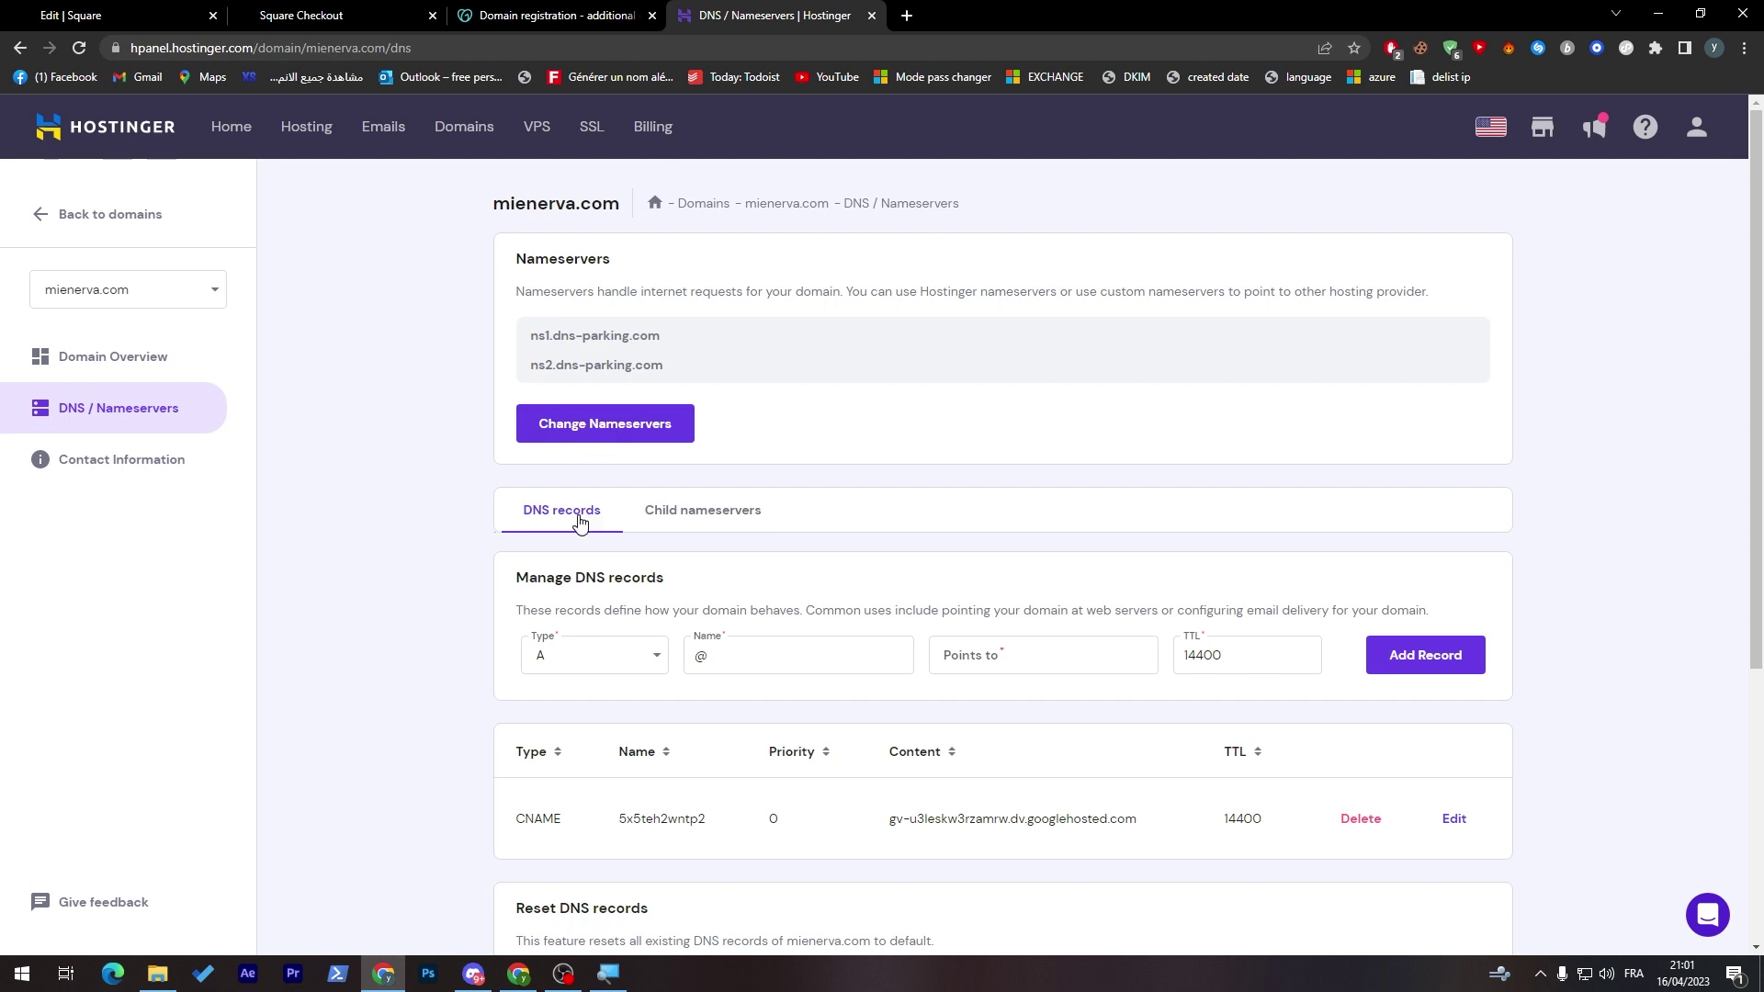
{"action": "scroll", "coordinate": [882, 551], "scroll_direction": "down", "scroll_amount": 3}
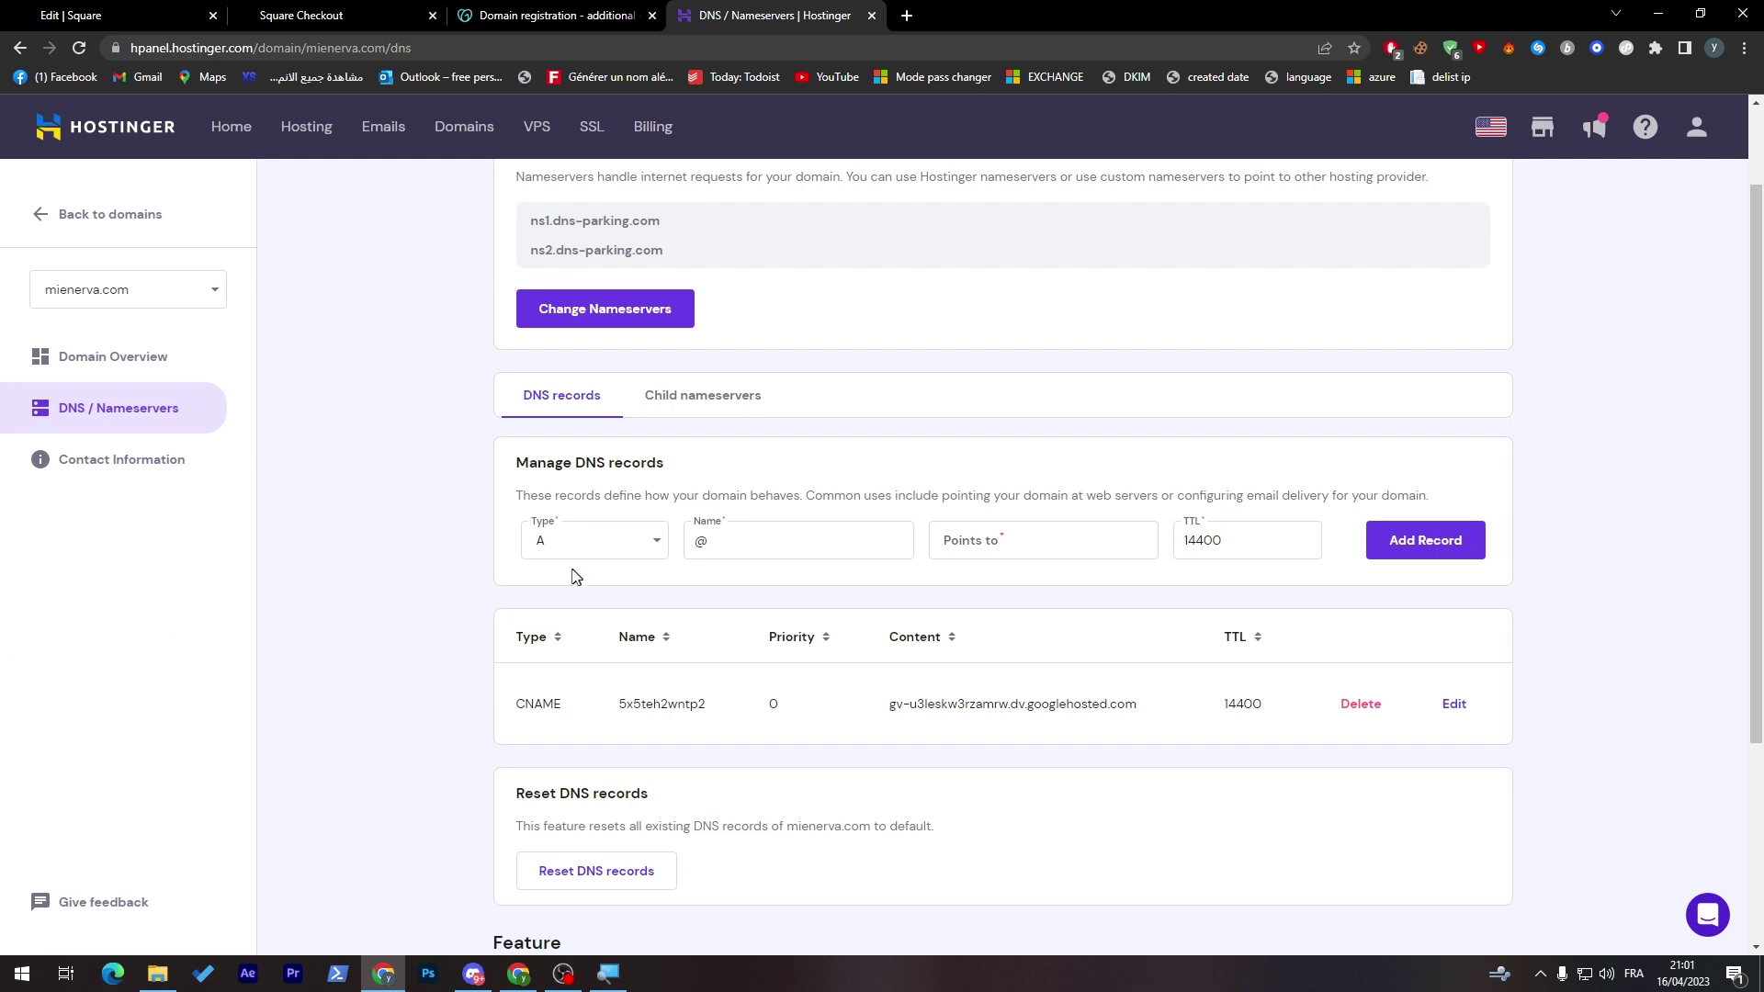
{"action": "left_click", "coordinate": [589, 540]}
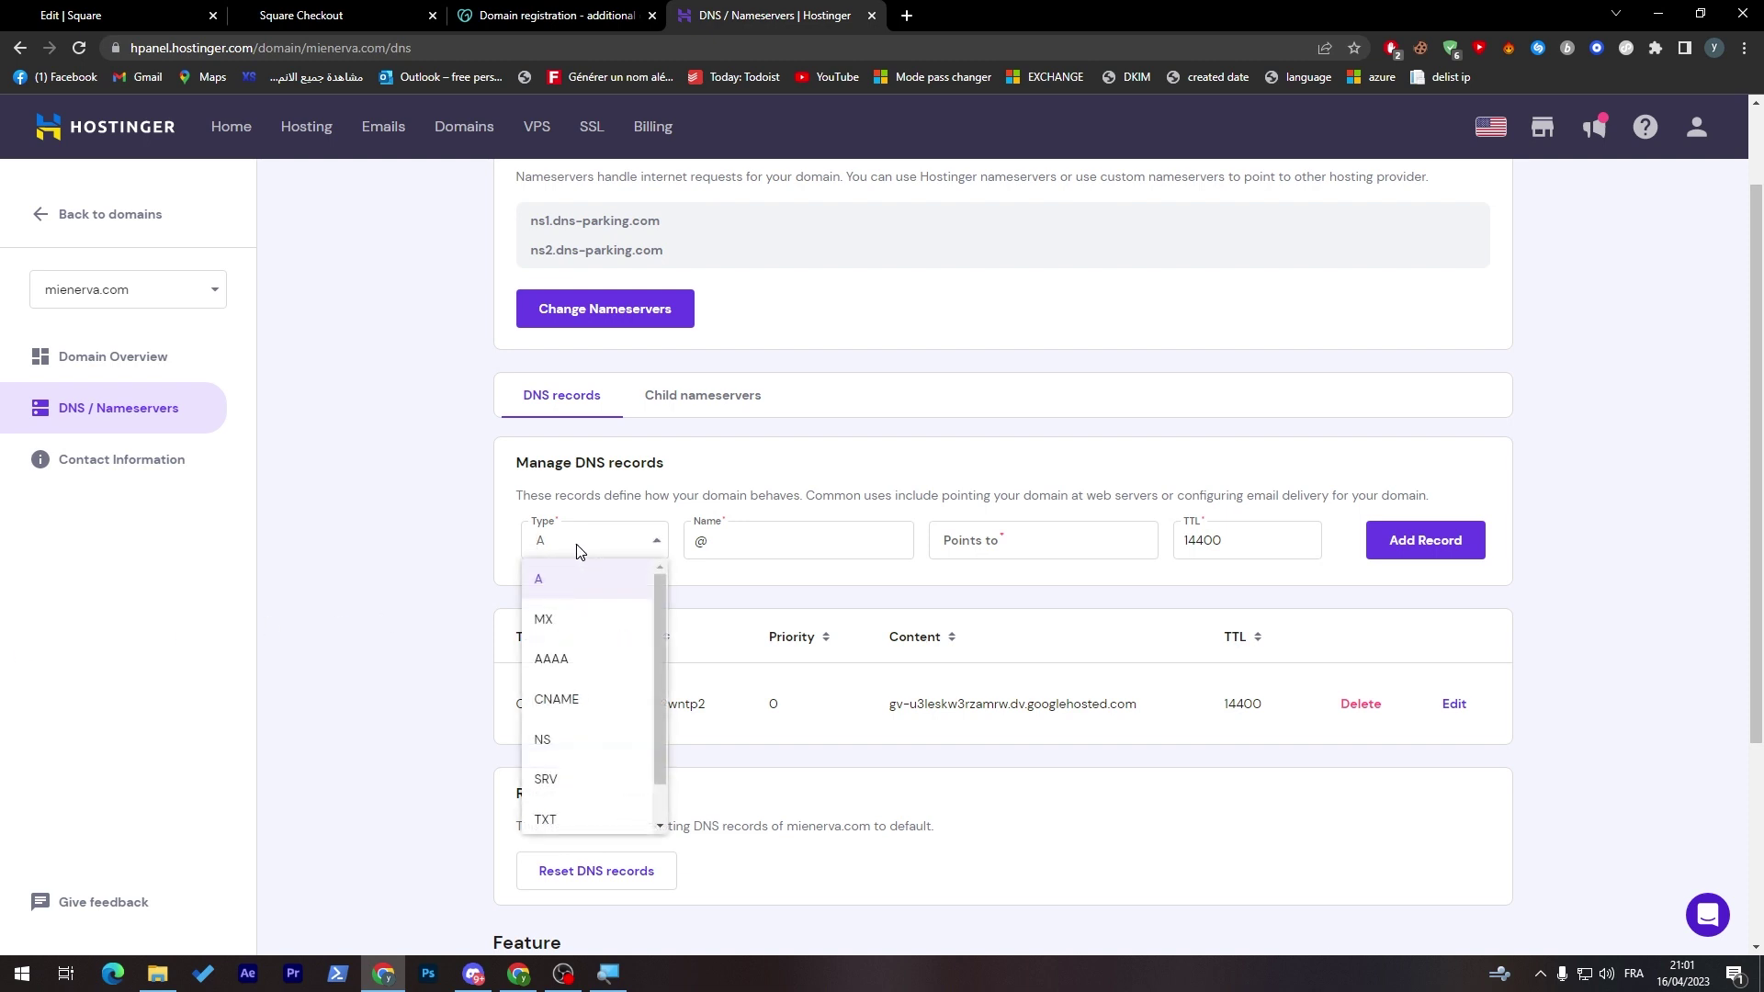
{"action": "left_click", "coordinate": [575, 552]}
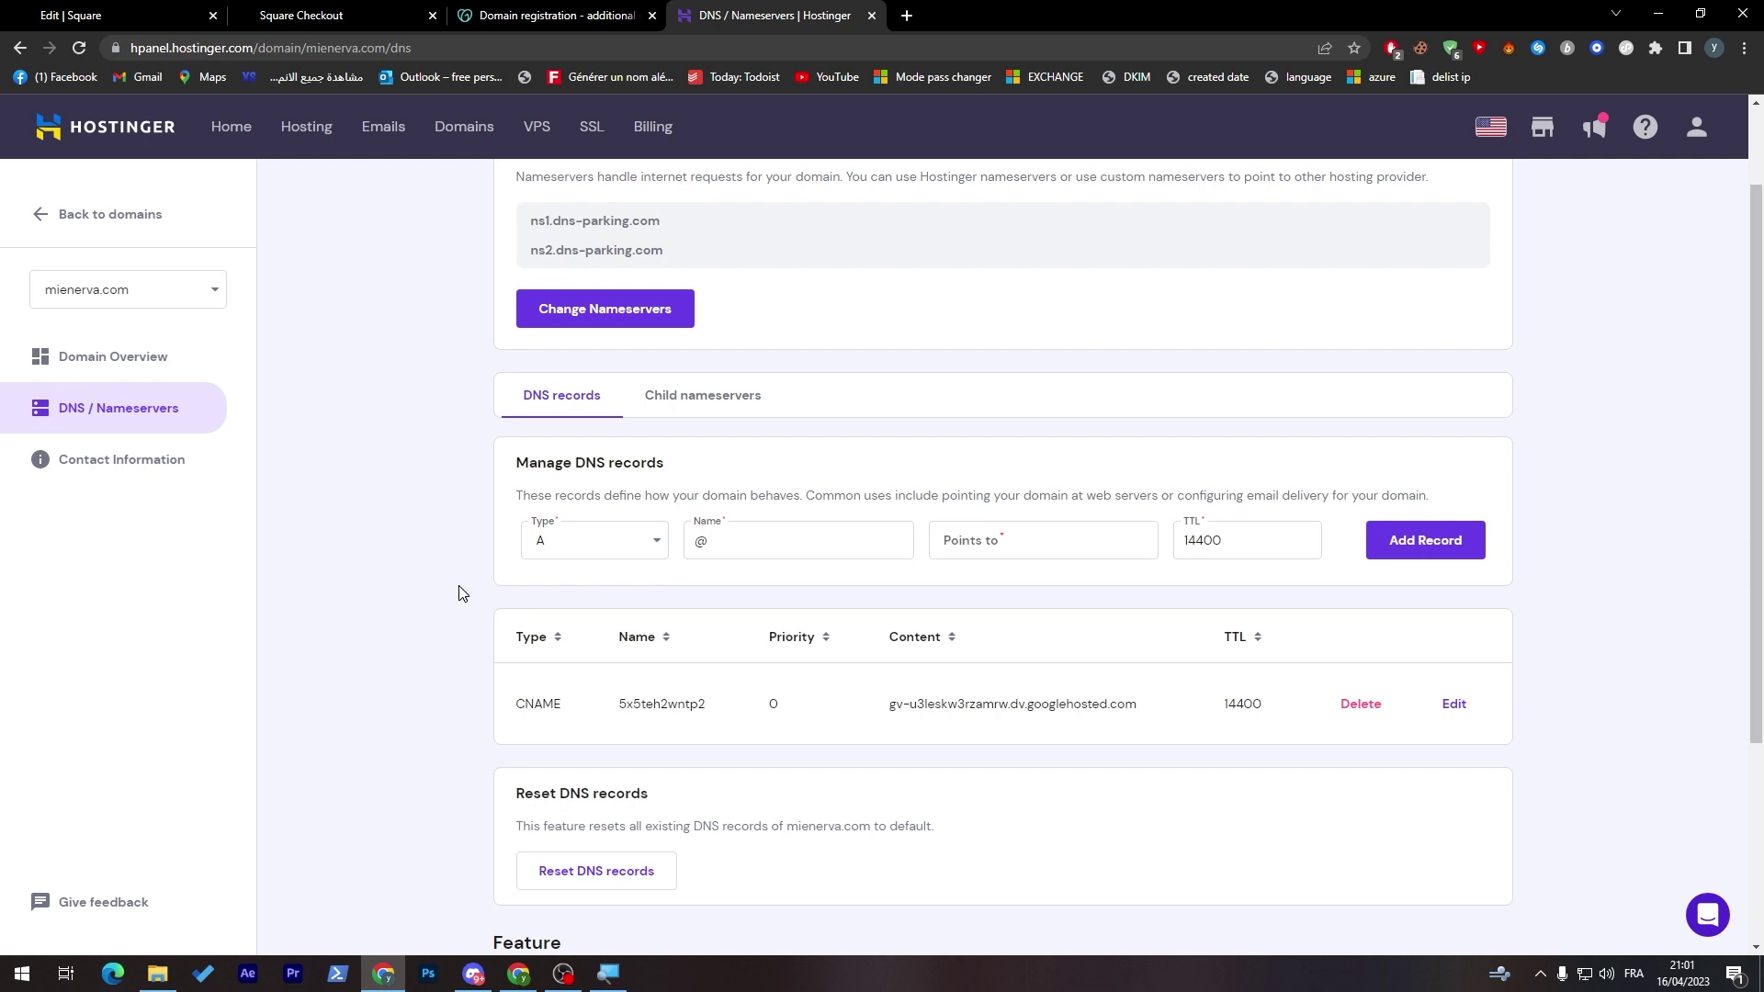
- Go back in Weebly's domain dialog and expand 'Use a Square subdomain' showing loly-101453.square.site
{"action": "left_click", "coordinate": [125, 15]}
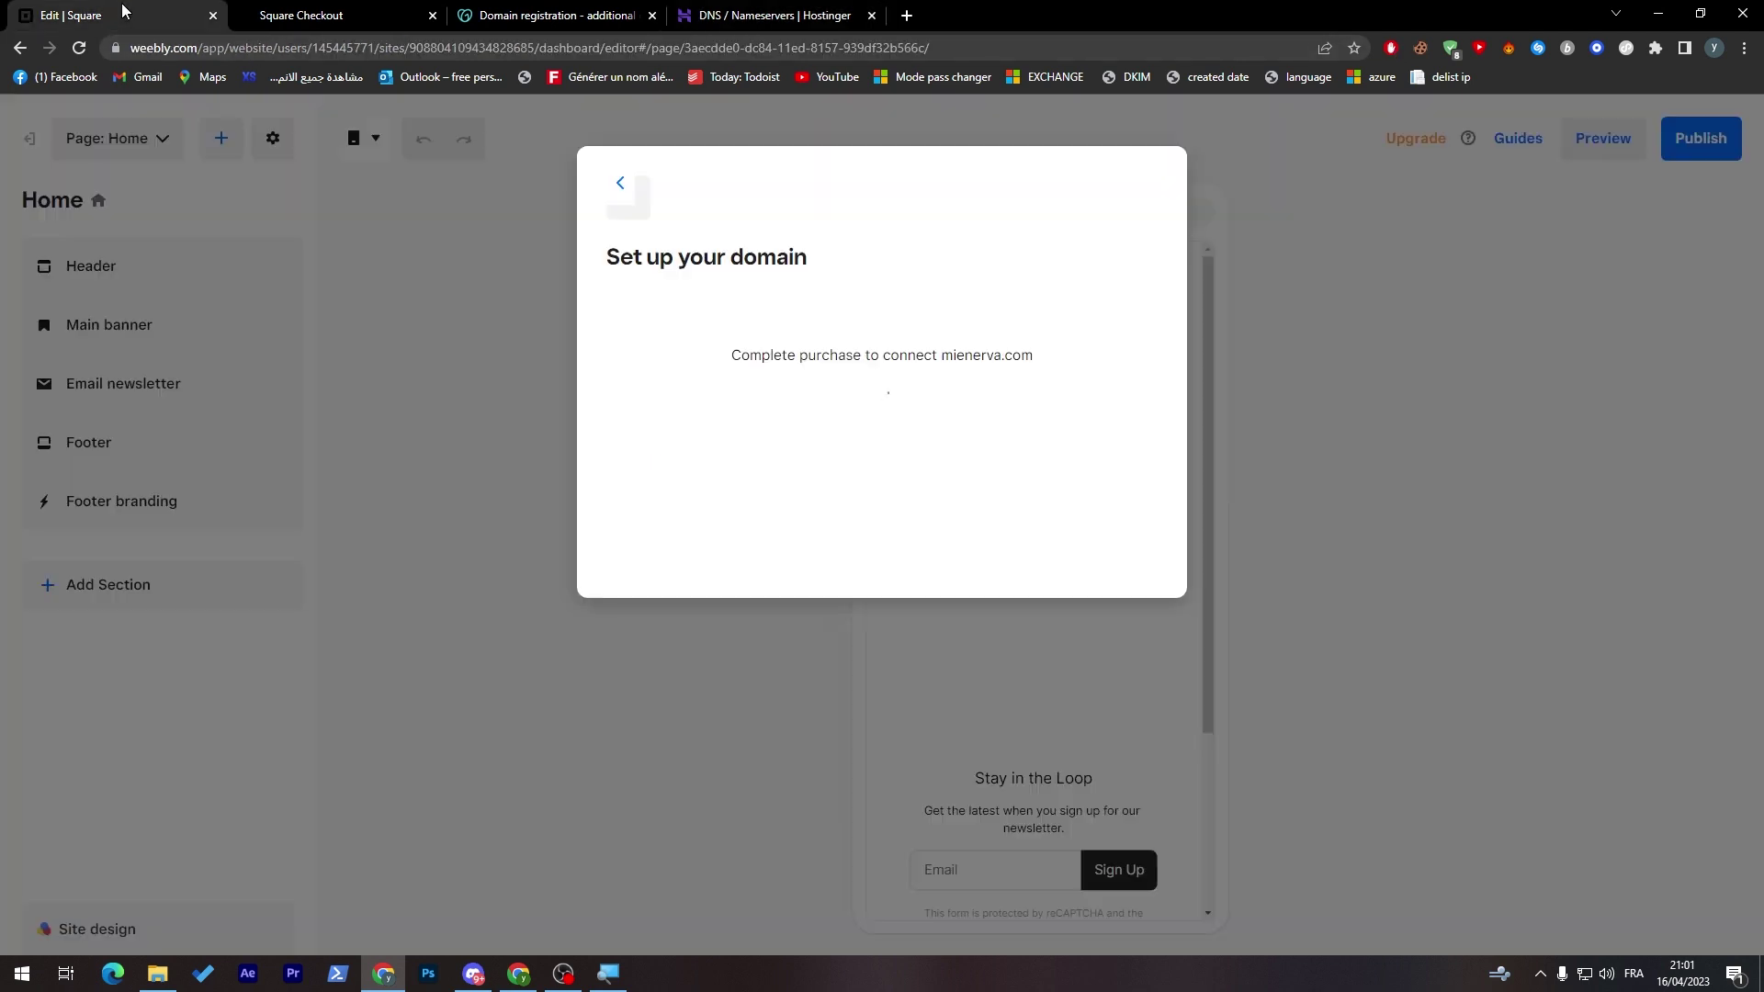
{"action": "left_click", "coordinate": [620, 182]}
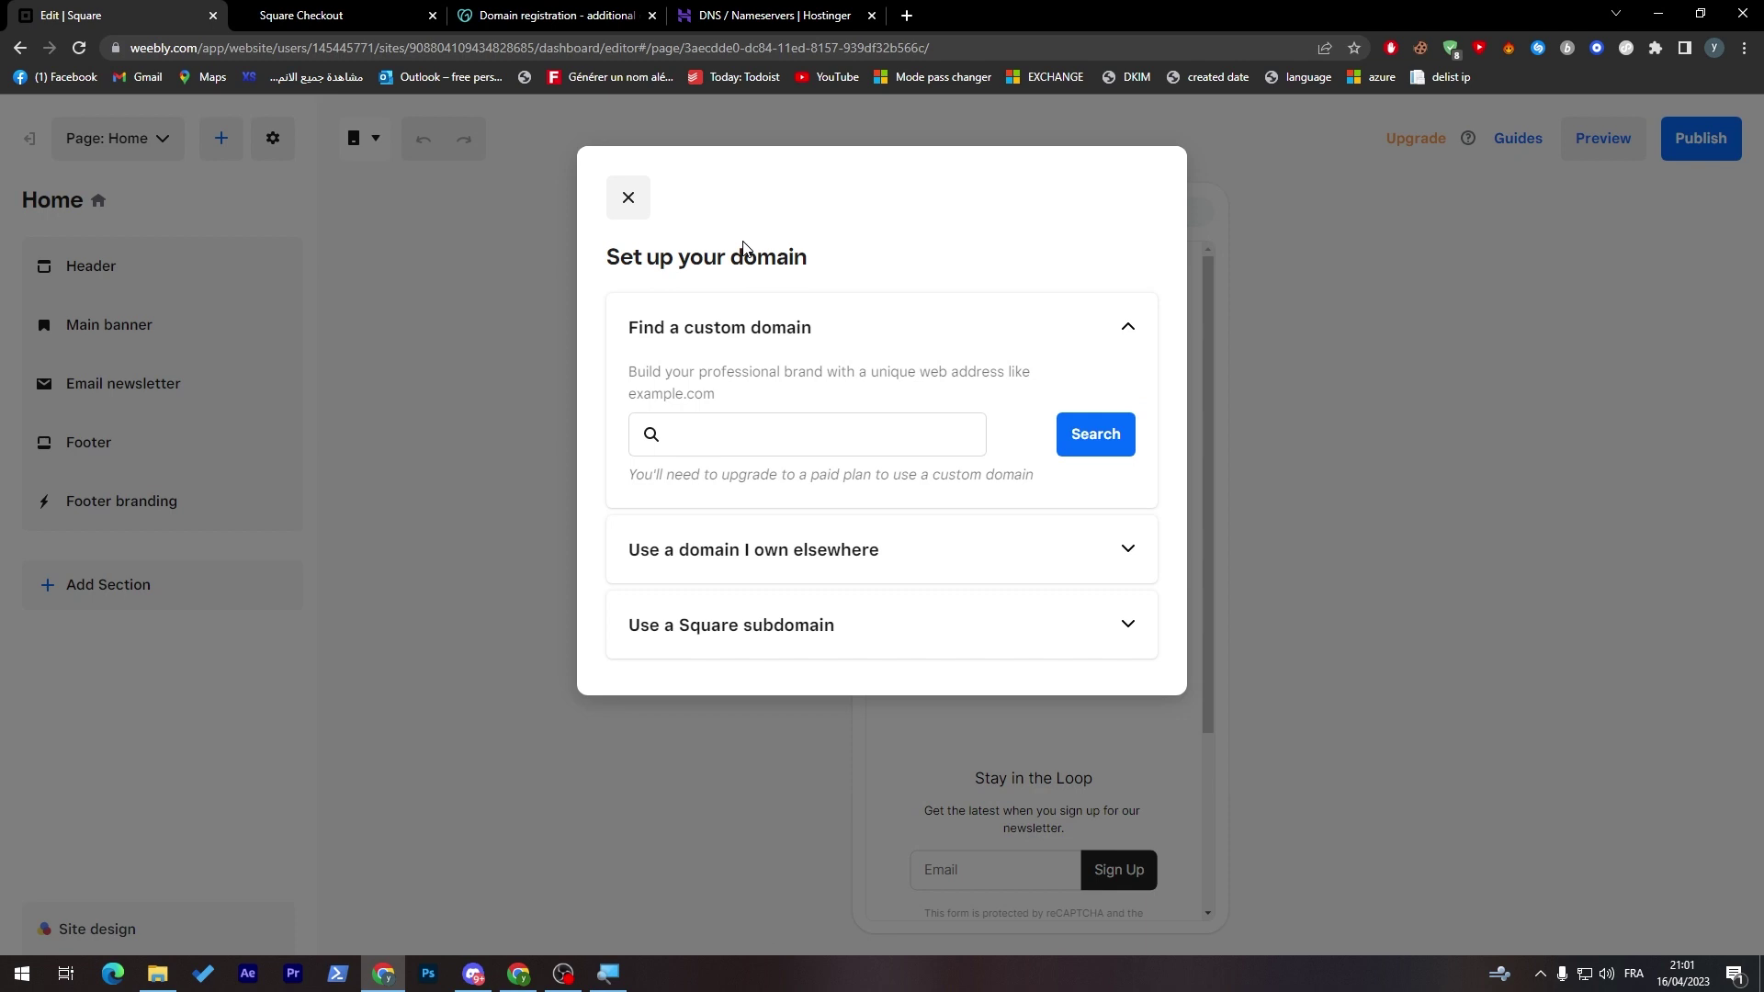
{"action": "left_click", "coordinate": [752, 648]}
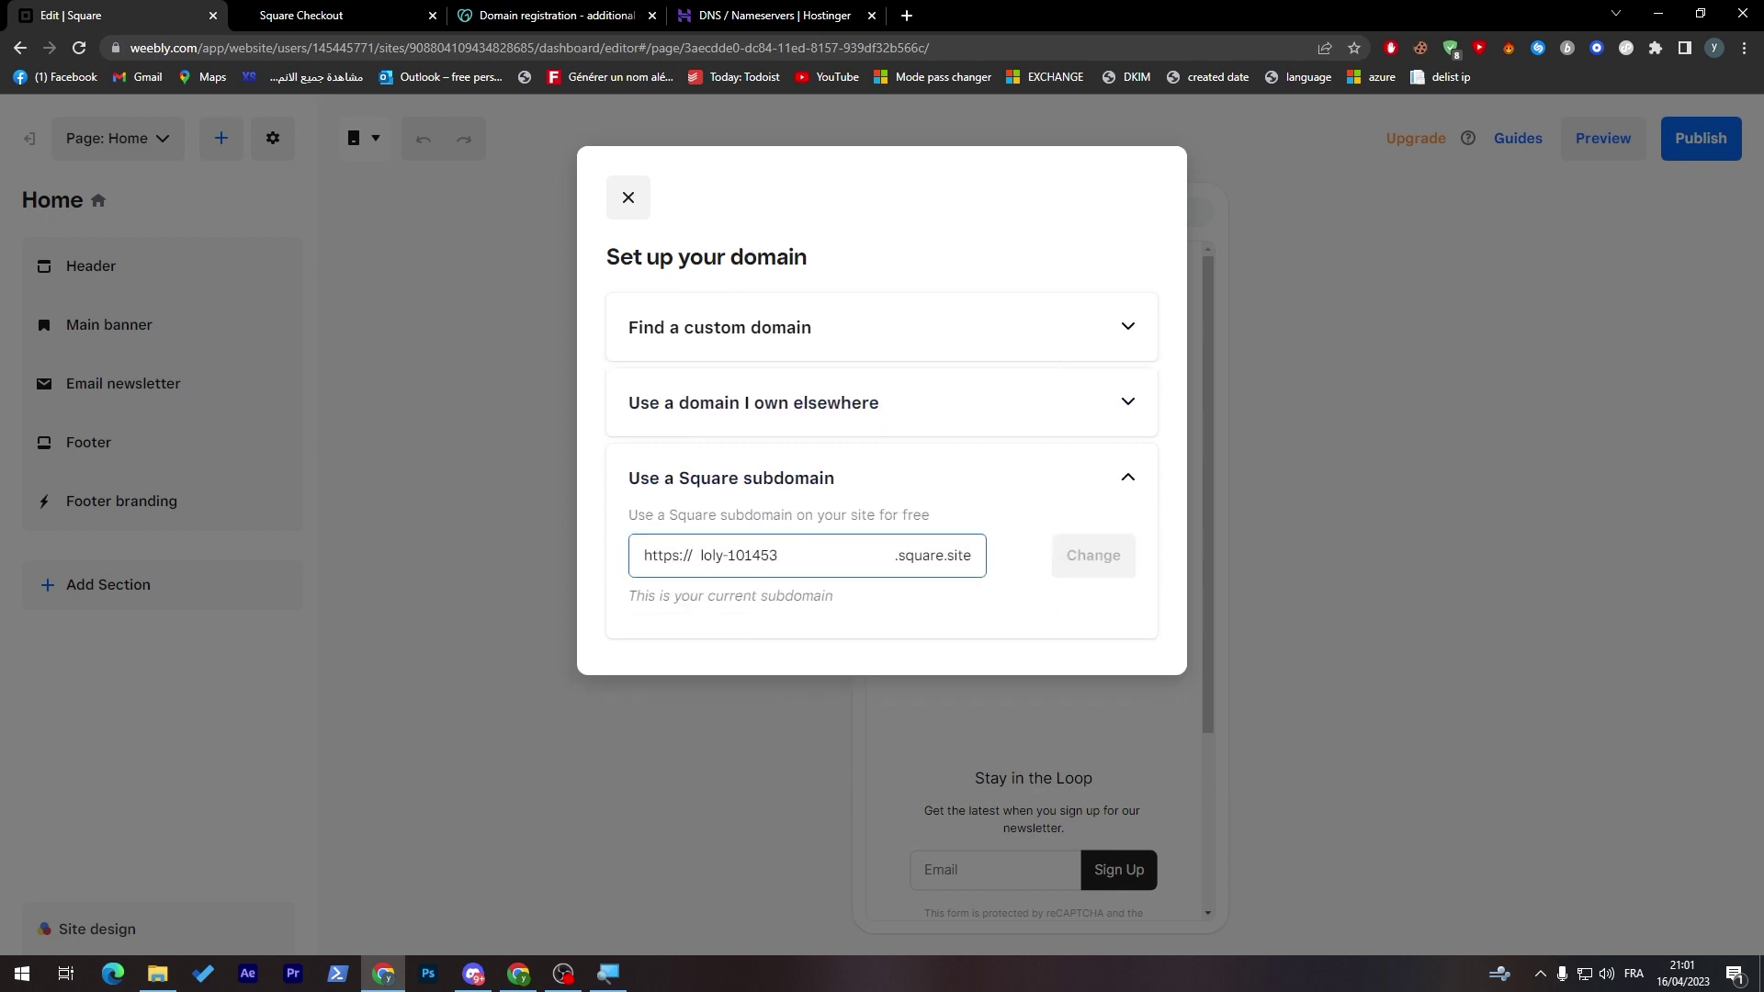
{"action": "key", "text": "ctrl+a"}
{"action": "left_click", "coordinate": [586, 567]}
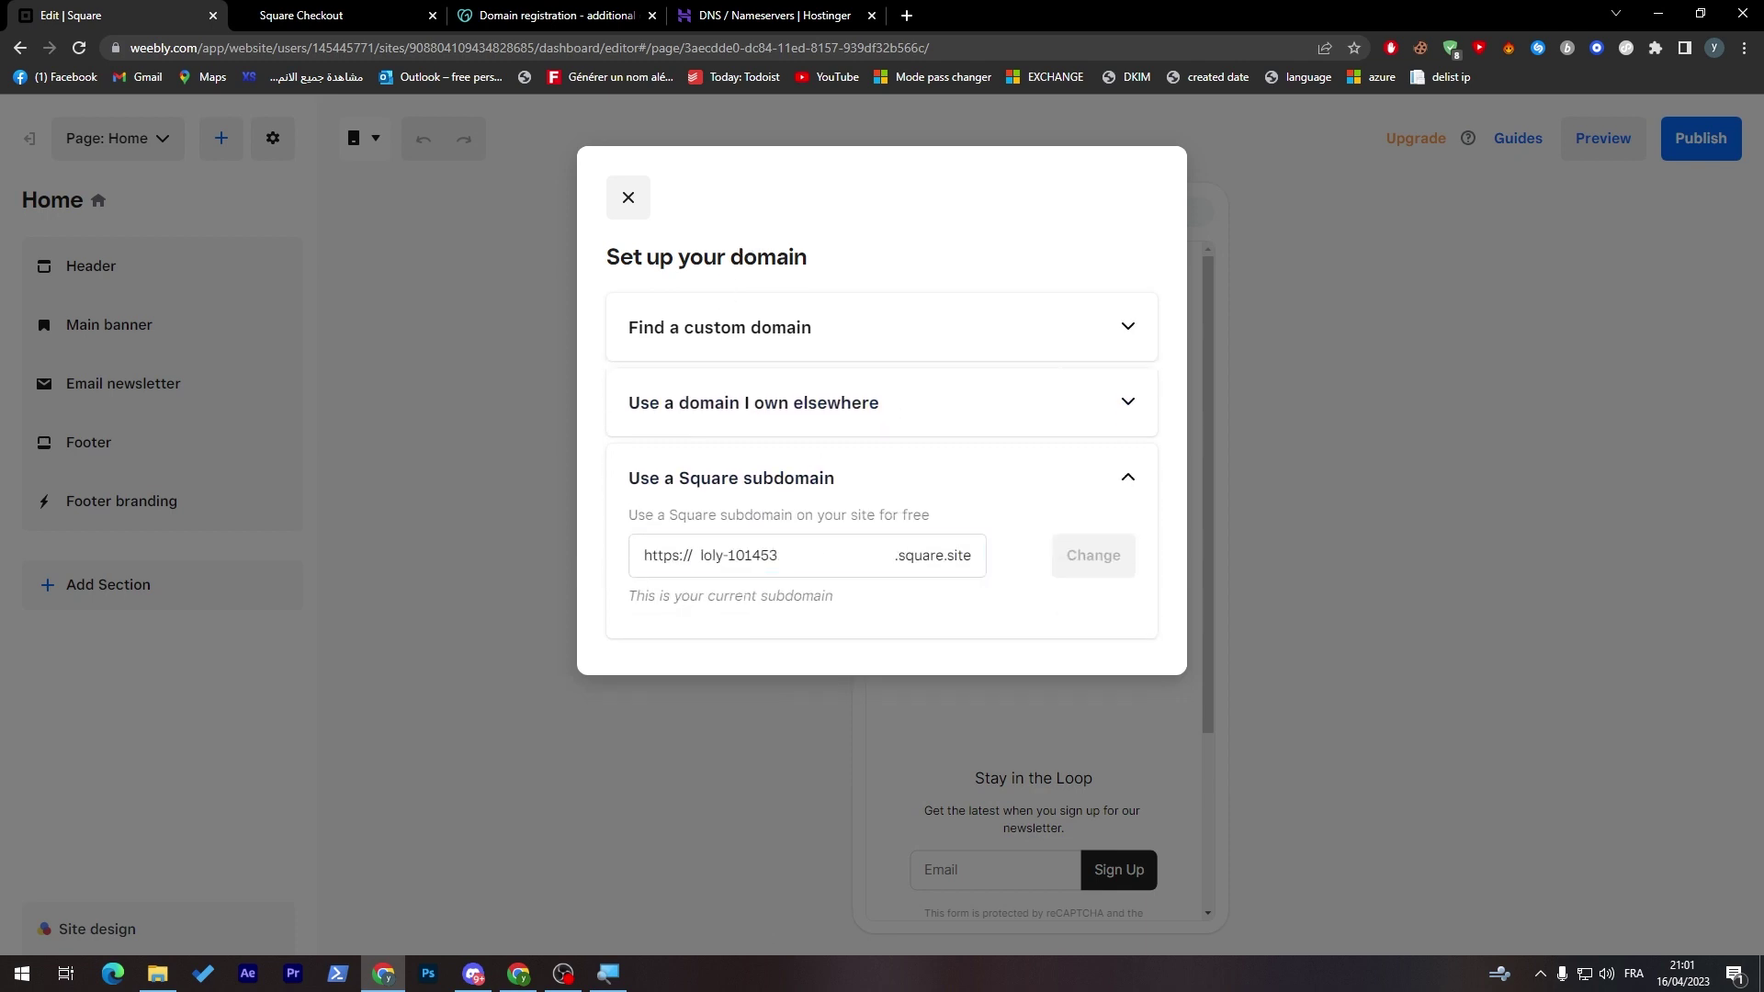